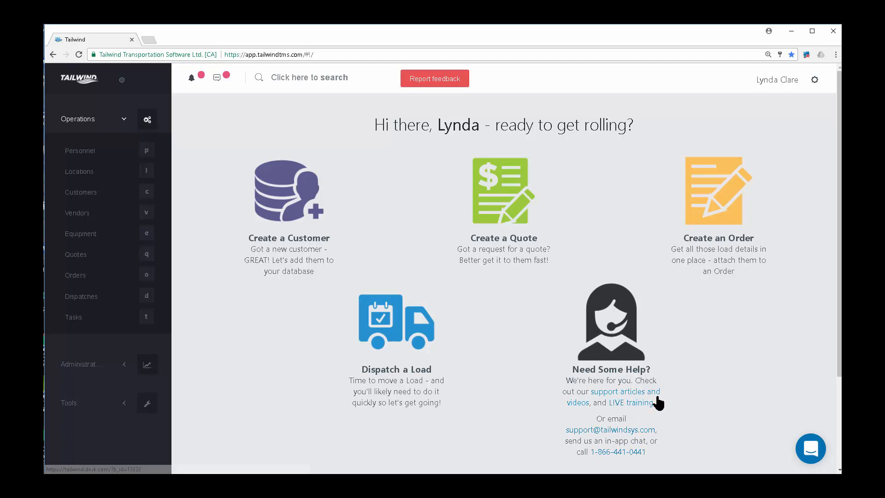
# Open the dashboard's 'support articles and videos' link under Need Some Help? in a new tab.
pyautogui.click(624, 389)
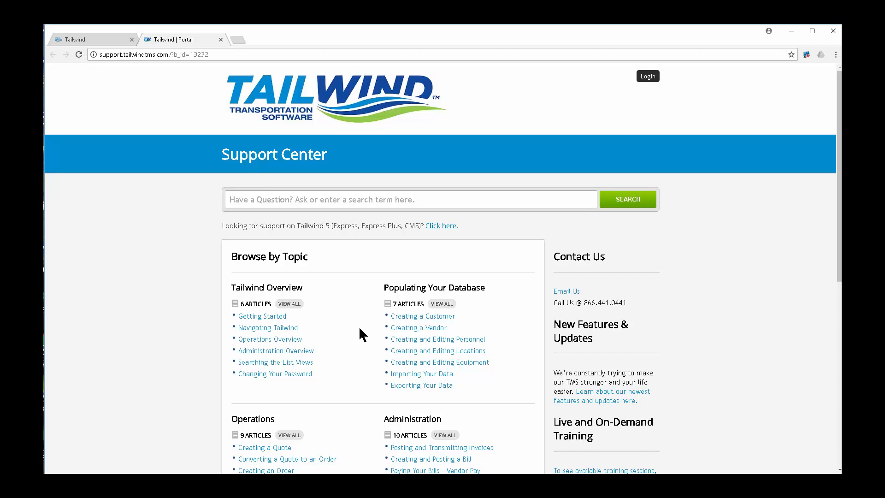
pyautogui.click(424, 318)
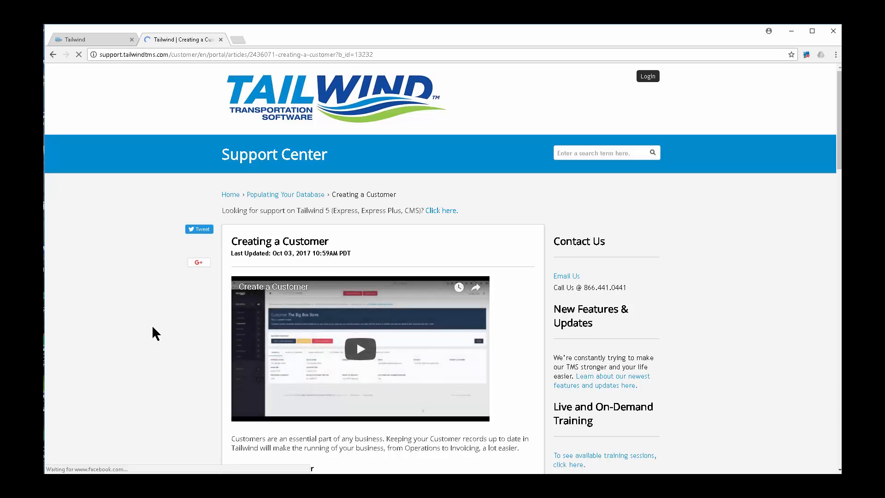
pyautogui.scroll(-5, 152, 327)
pyautogui.scroll(-1, 153, 328)
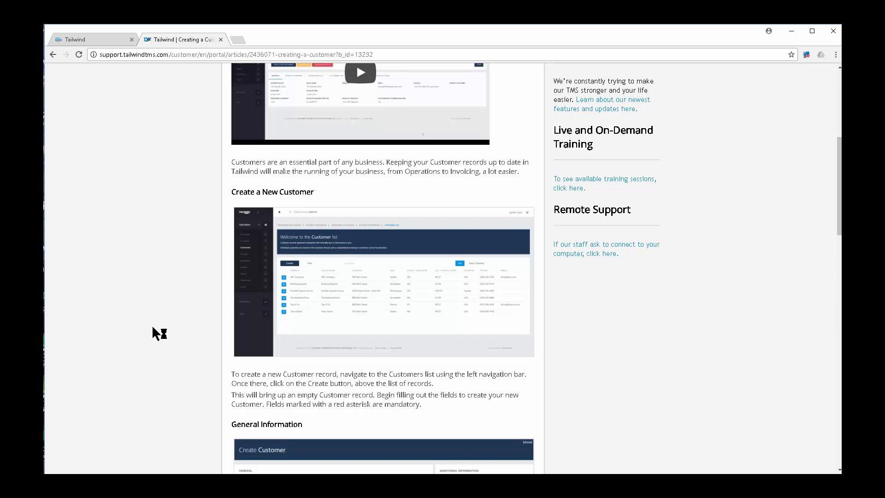
pyautogui.scroll(3, 153, 327)
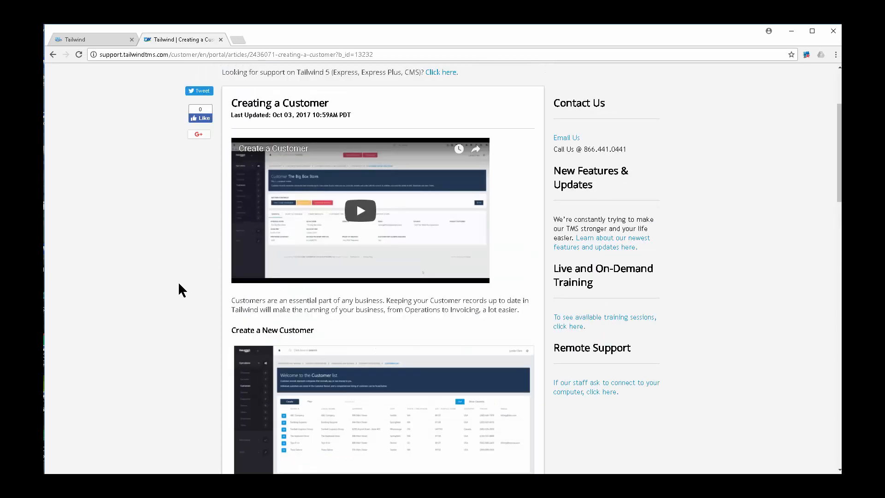
pyautogui.scroll(3, 177, 169)
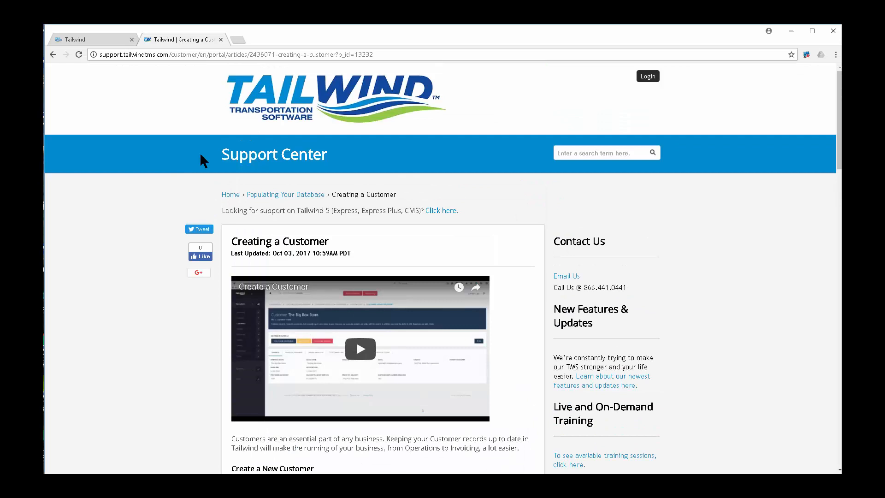
pyautogui.click(228, 194)
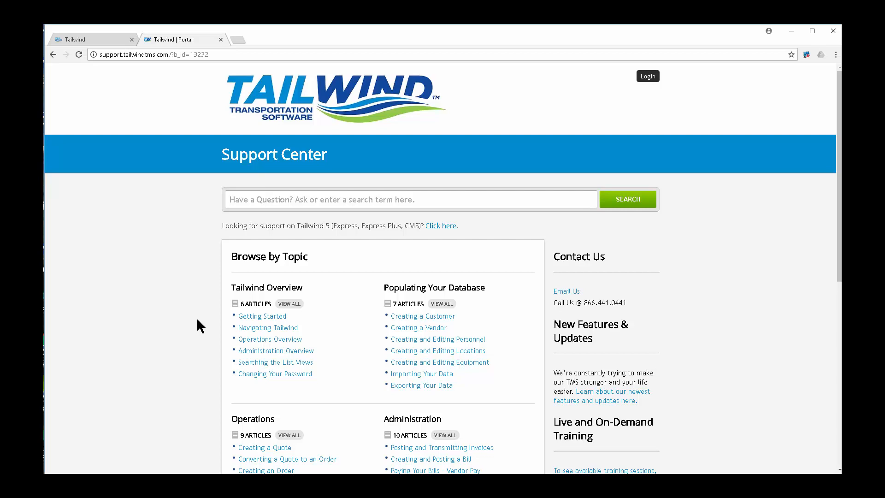
# Return to the Tailwind tab and open Administration > Invoicing to list invoices 125–147.
pyautogui.click(113, 46)
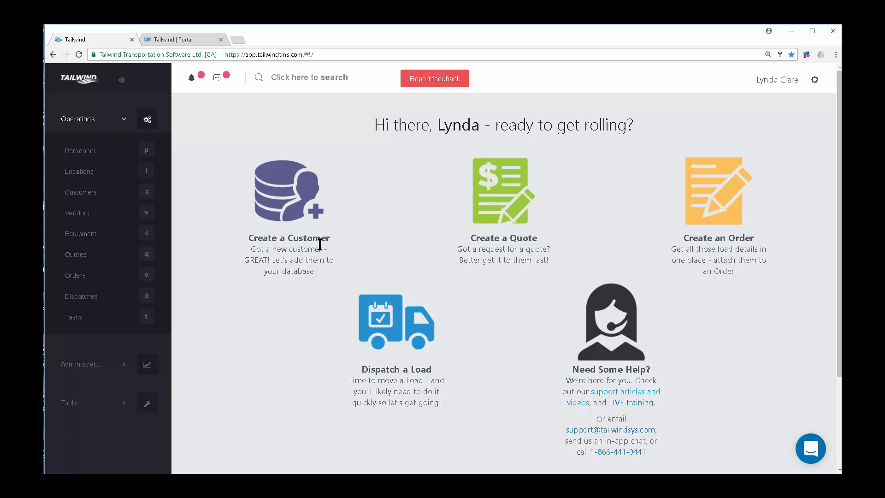
pyautogui.click(79, 151)
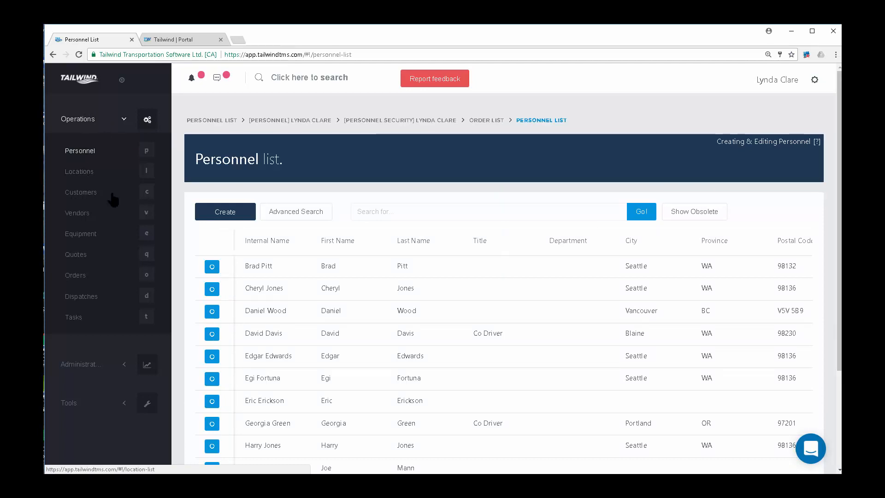
pyautogui.click(92, 365)
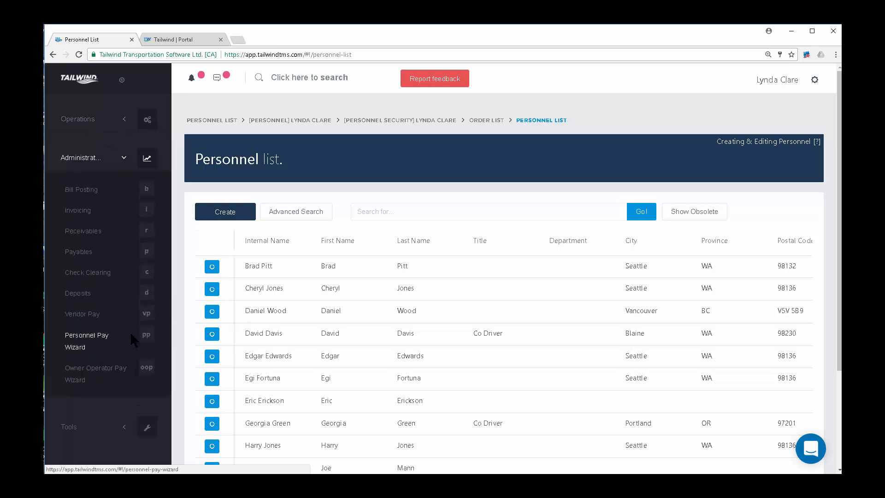
pyautogui.click(78, 427)
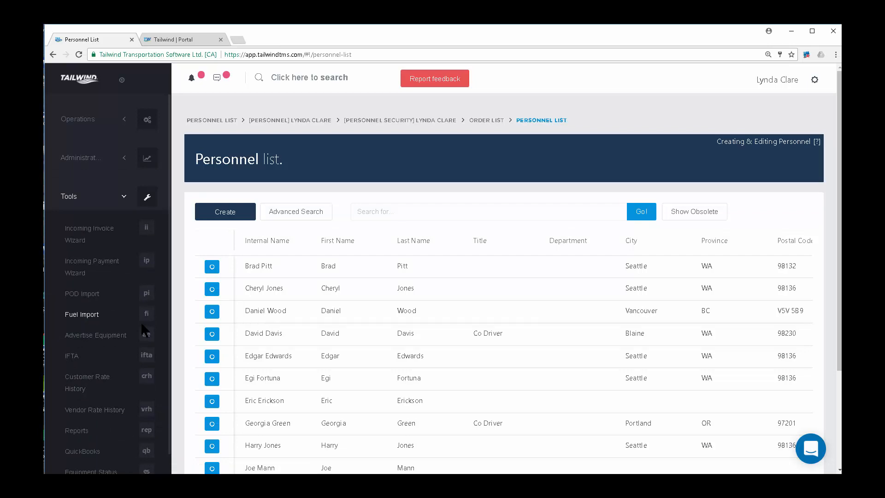
pyautogui.click(86, 160)
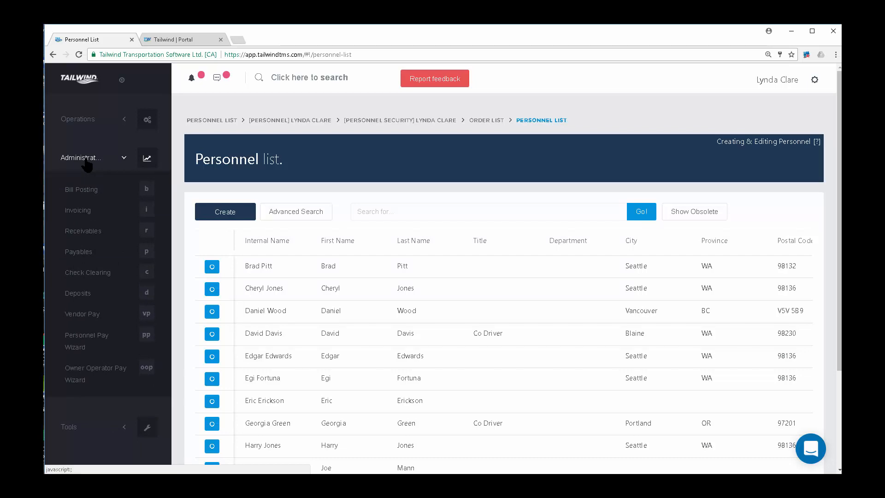
pyautogui.click(81, 213)
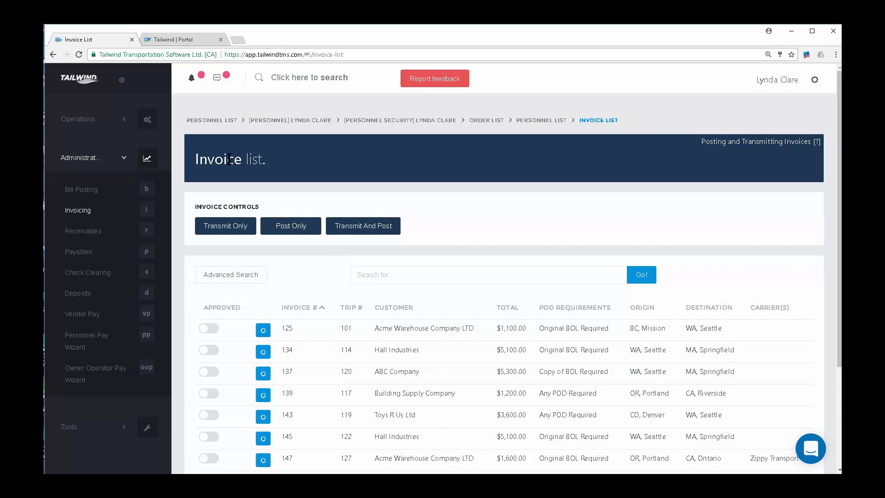
pyautogui.click(123, 81)
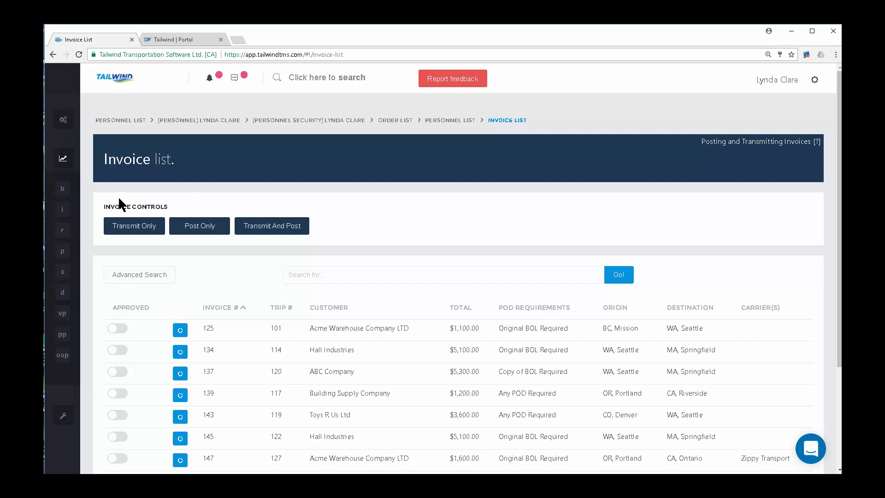
pyautogui.moveTo(56, 231)
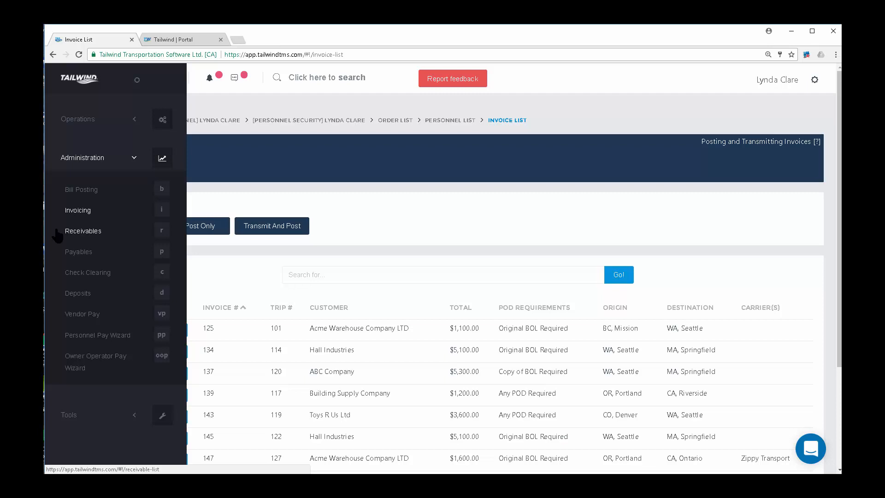
pyautogui.click(137, 81)
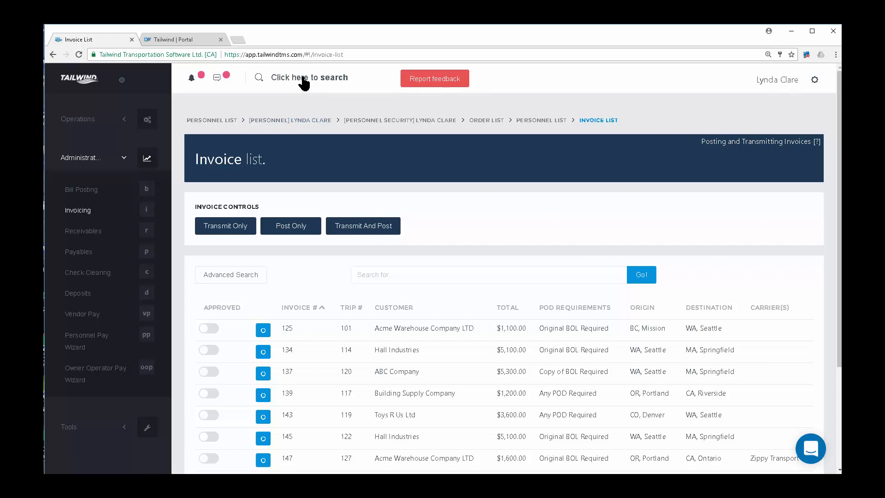
# Globally search for 118 to find its order and dispatch, then replace the search term with ABC.
pyautogui.click(319, 82)
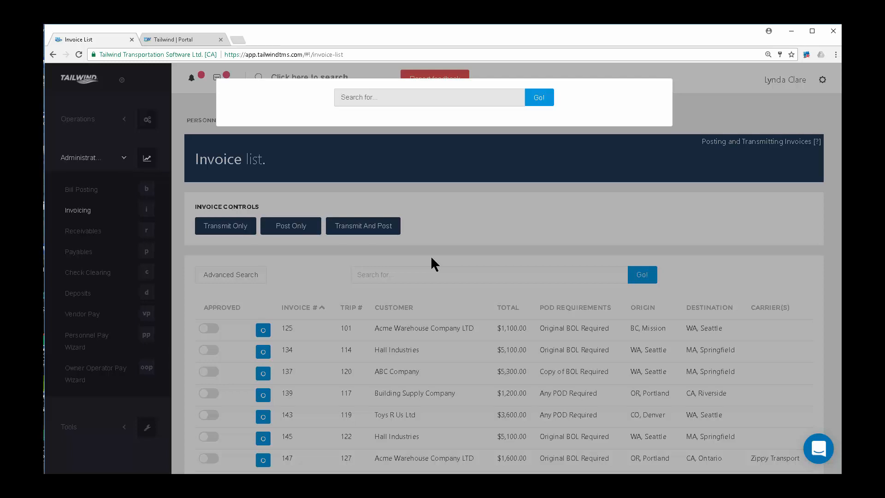
pyautogui.write('118')
pyautogui.press('Return')
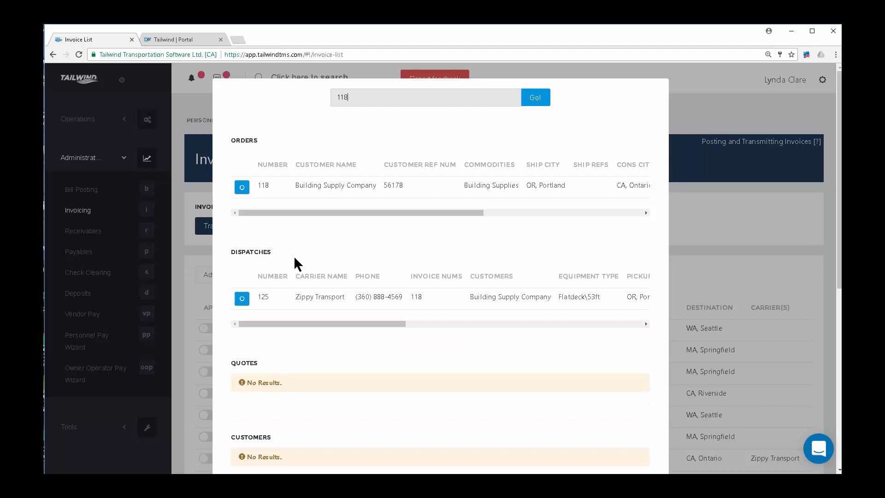
pyautogui.doubleClick(419, 298)
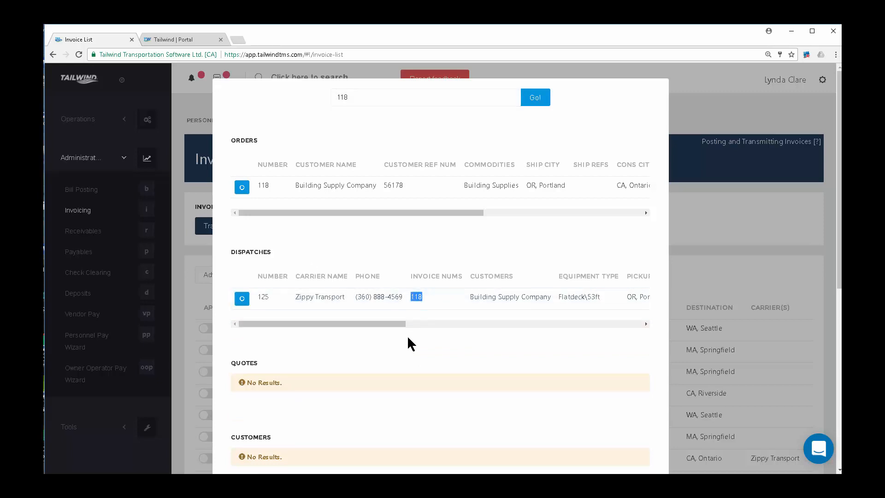
pyautogui.scroll(-1, 397, 353)
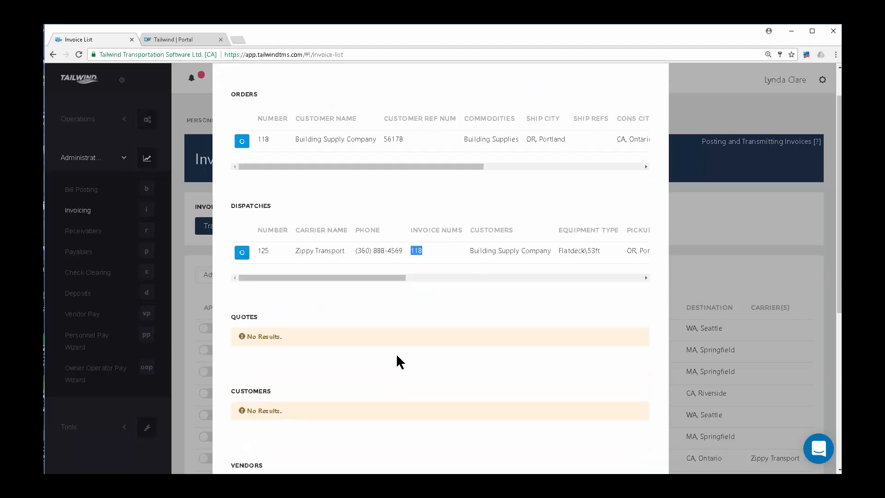
pyautogui.scroll(-2, 397, 353)
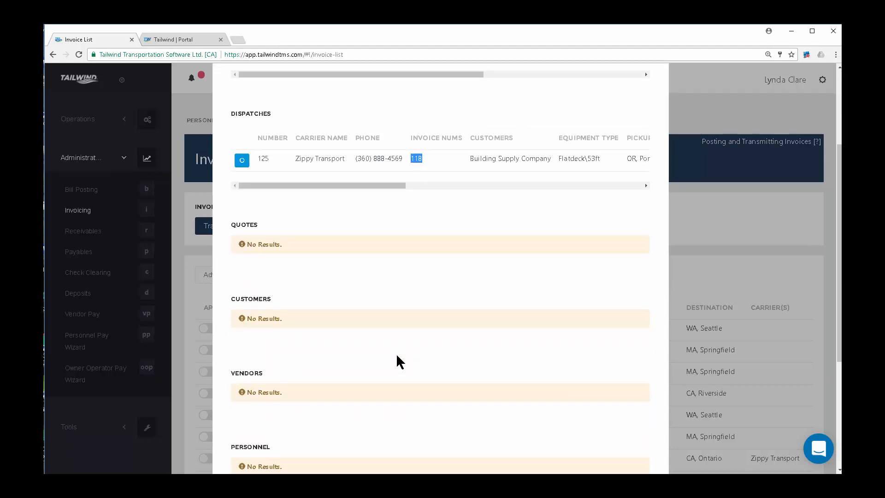
pyautogui.scroll(3, 397, 355)
pyautogui.moveTo(361, 97); pyautogui.dragTo(323, 106)
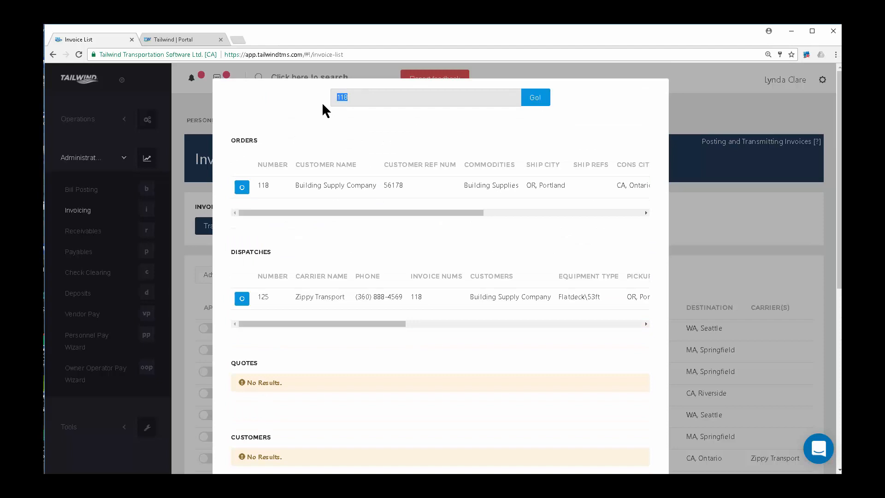
pyautogui.write('ABC')
# Run the ABC search, review the matching orders and dispatches, then close the results.
pyautogui.click(533, 98)
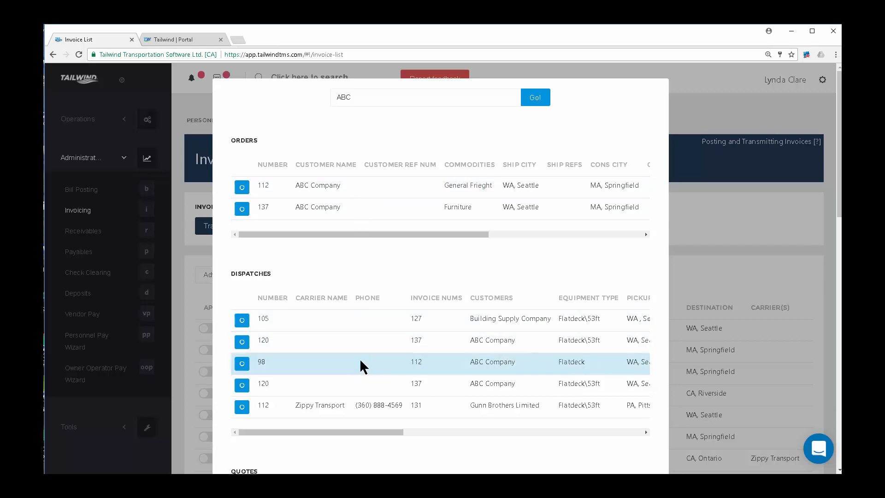
pyautogui.scroll(-4, 365, 362)
pyautogui.scroll(-3, 363, 340)
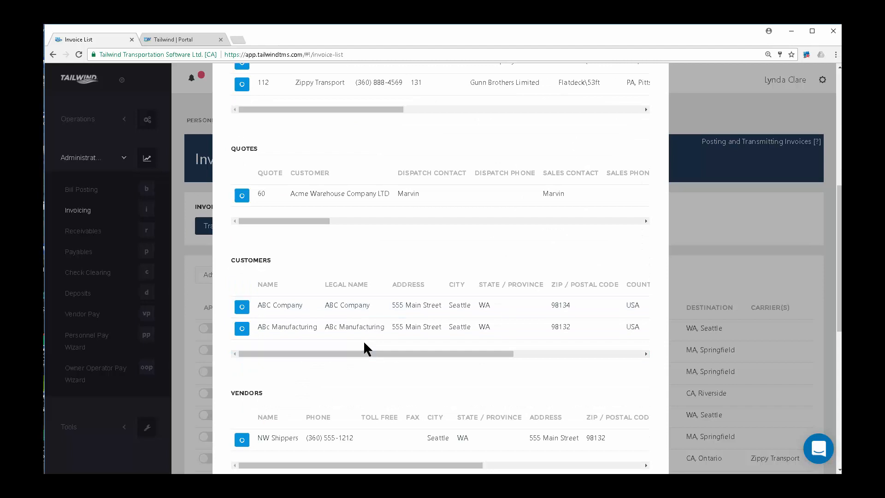
pyautogui.scroll(7, 363, 340)
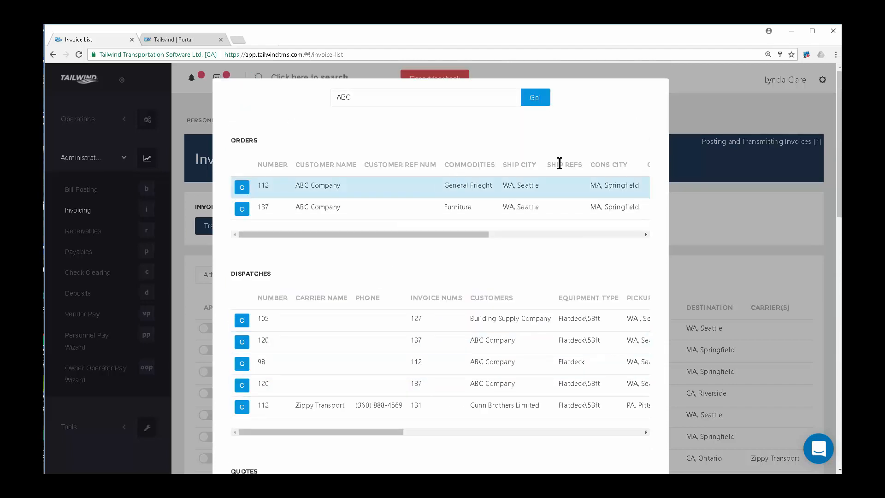
pyautogui.click(690, 91)
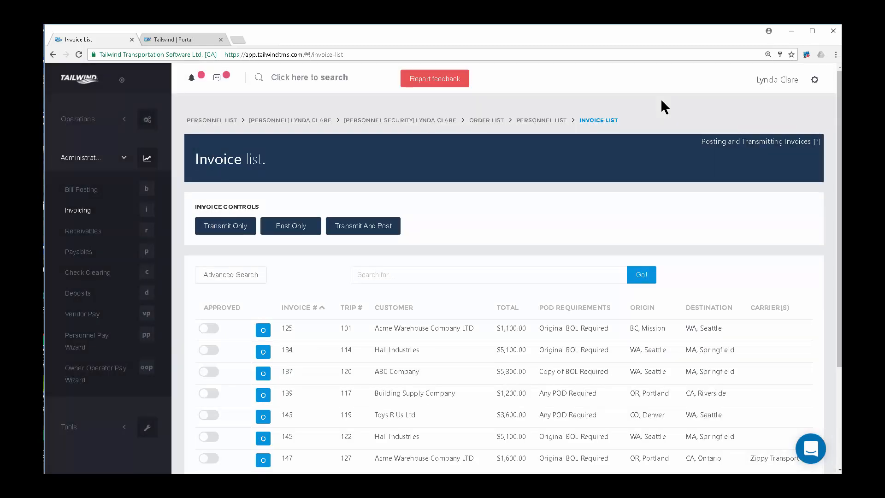
# Show the gear menu's settings options, then expand the Operations section in the sidebar.
pyautogui.click(816, 81)
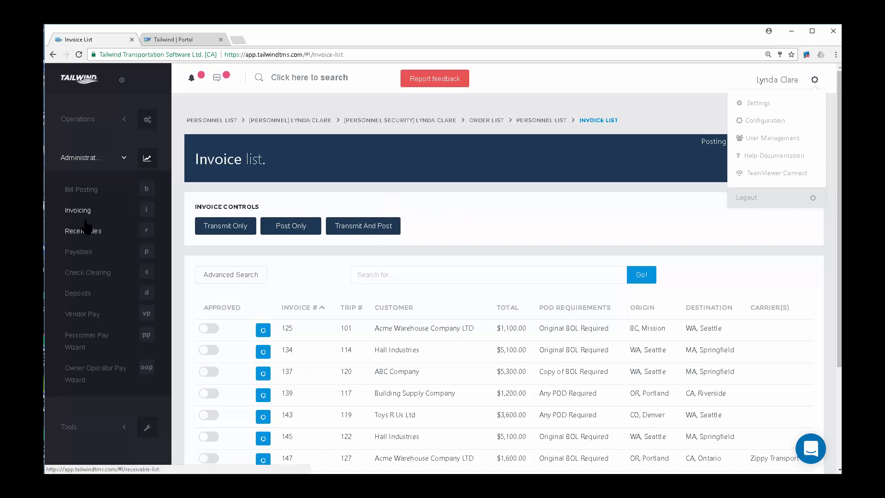
pyautogui.click(100, 118)
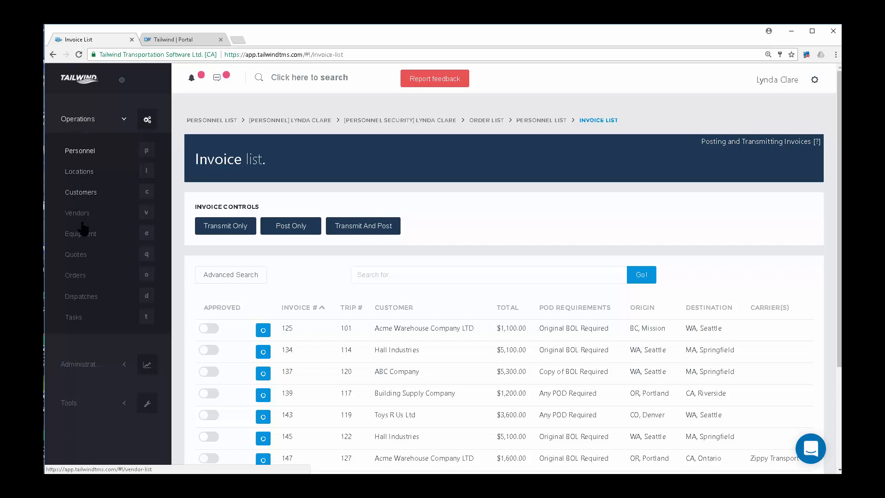
# Go through the Order list to the Dispatch list showing trips 127 down to 121.
pyautogui.click(86, 278)
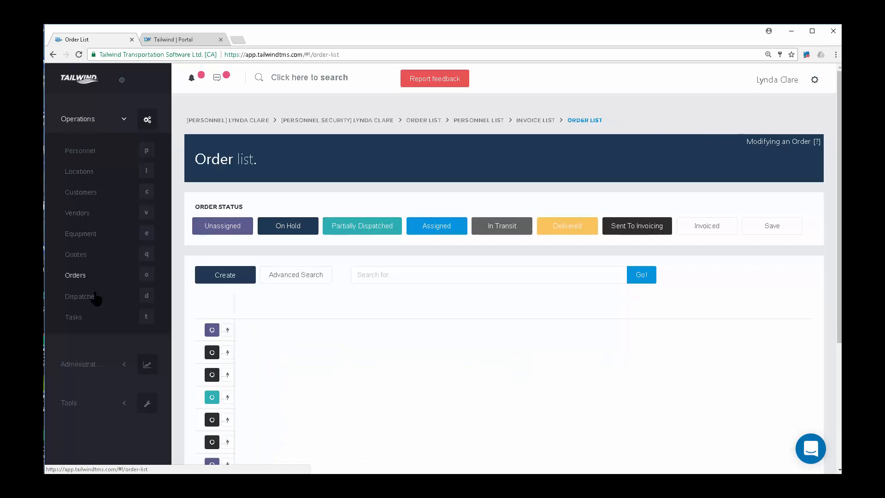
pyautogui.click(96, 302)
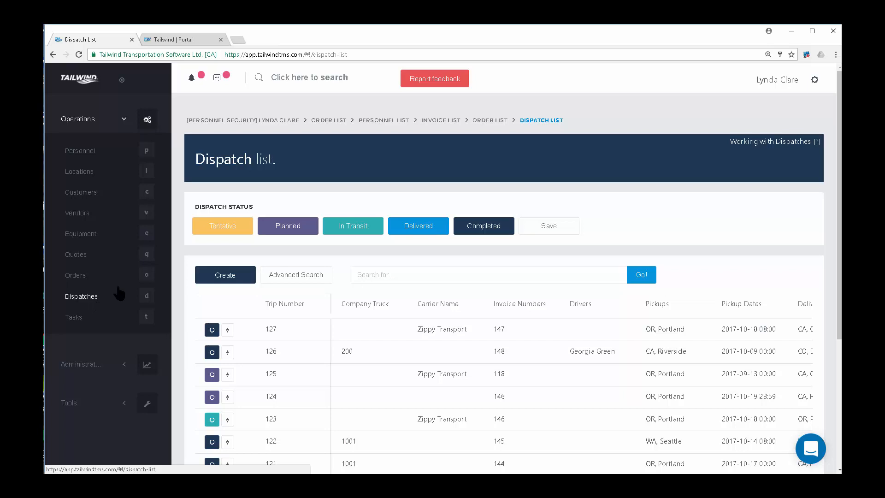
# Highlight the breadcrumb trail of visited pages, clear it, and open the Order list.
pyautogui.moveTo(532, 121); pyautogui.dragTo(183, 121)
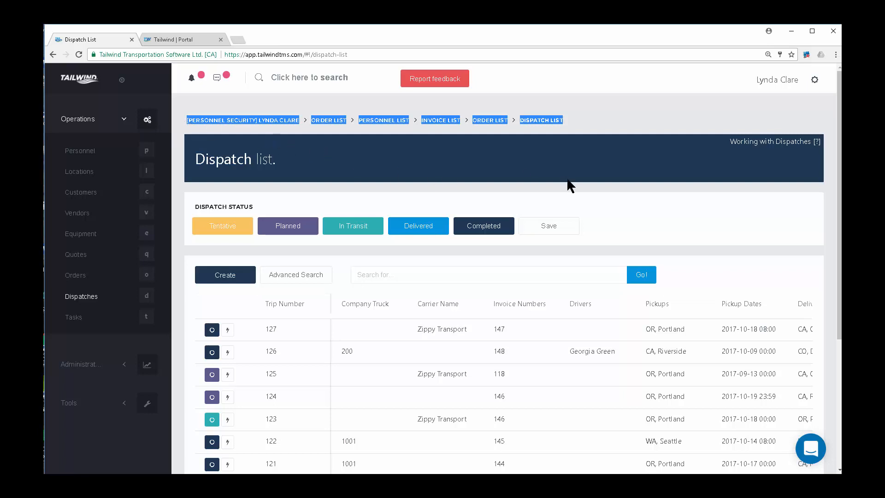
pyautogui.click(600, 204)
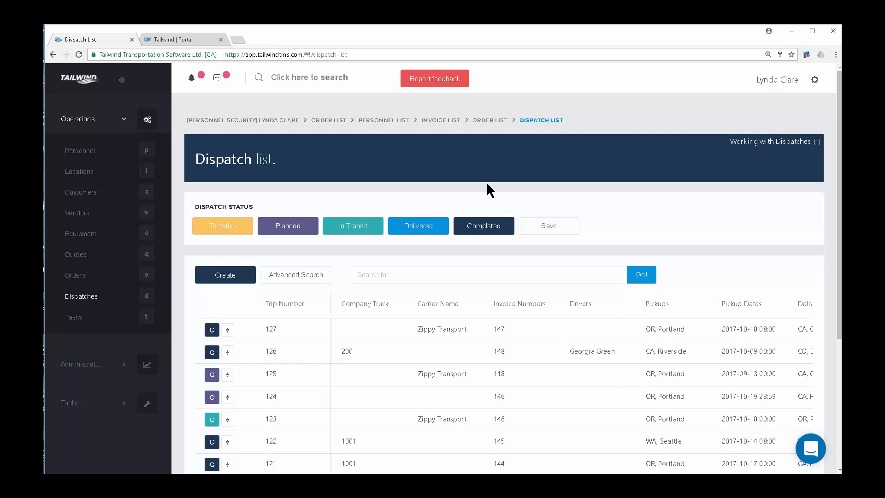
pyautogui.click(74, 277)
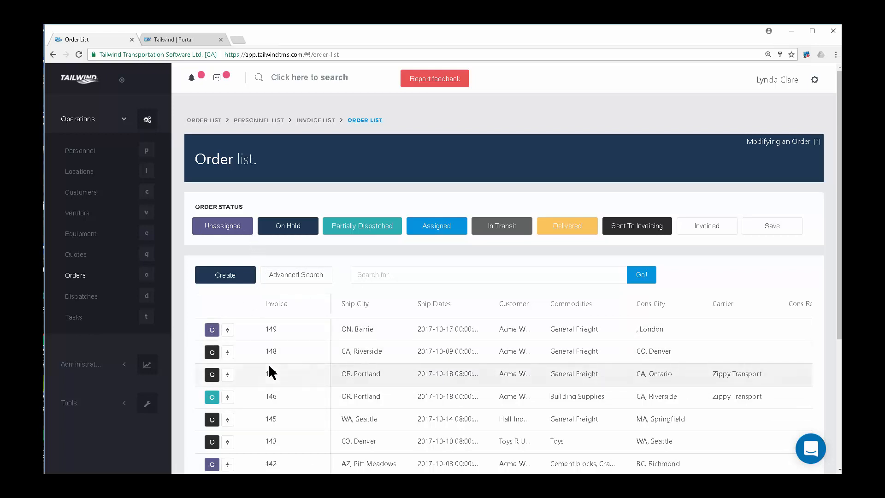
# Open order 149 in a new tab, send that tab to the Order list, then return to the first tab.
pyautogui.rightClick(213, 329)
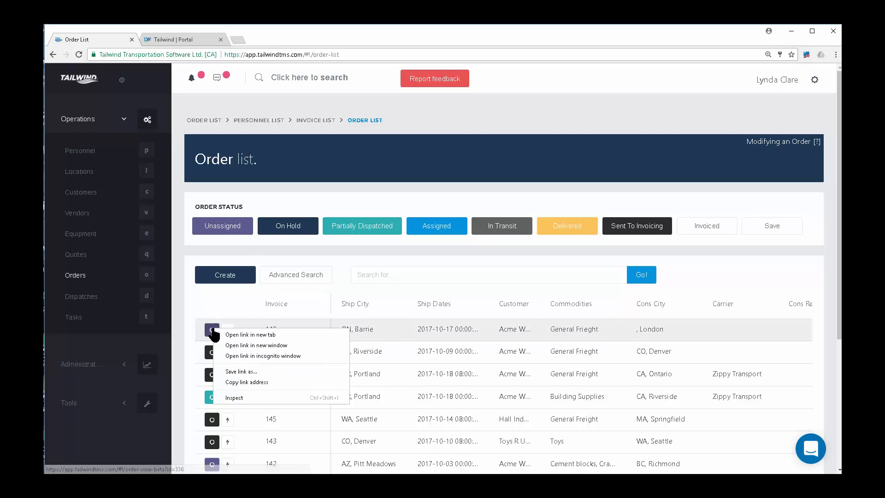
pyautogui.click(259, 335)
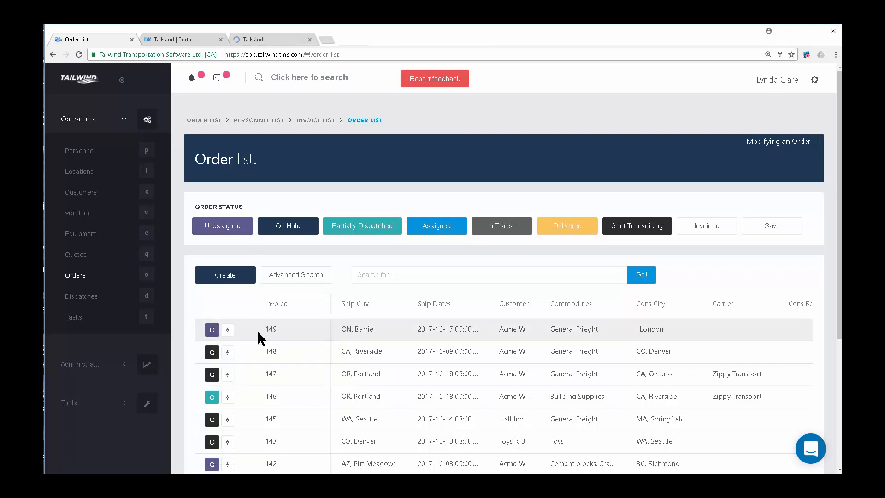
pyautogui.click(272, 38)
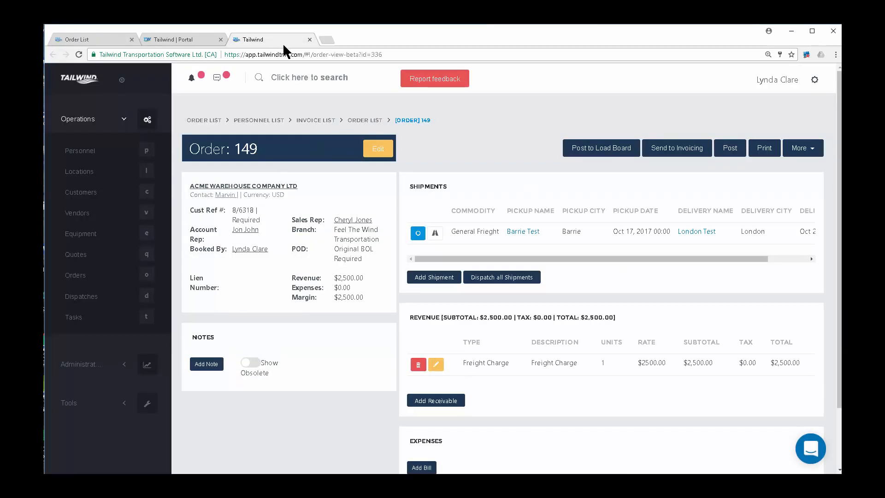
pyautogui.click(85, 280)
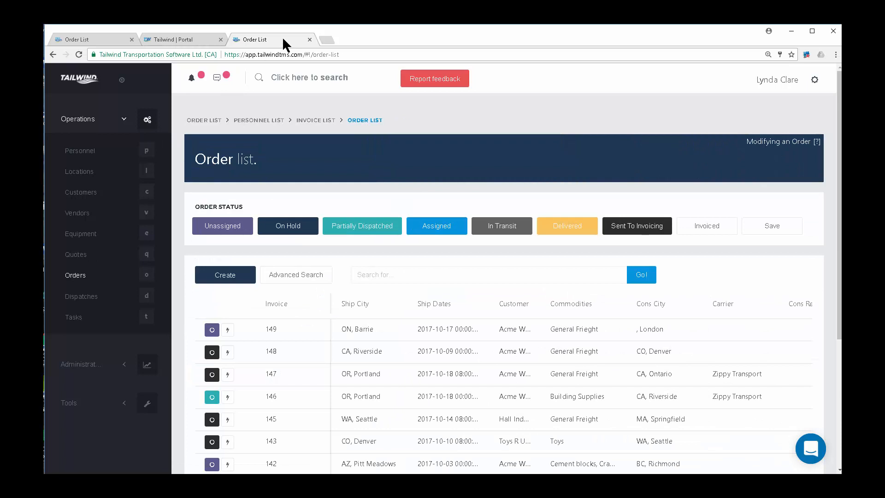
pyautogui.click(107, 39)
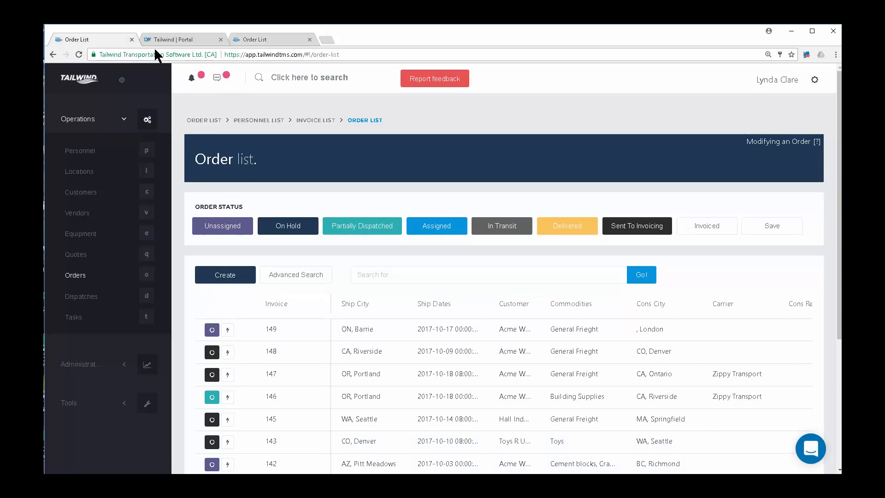
# Open the Dispatch list in a new tab and send trip 126 to another background tab.
pyautogui.rightClick(84, 300)
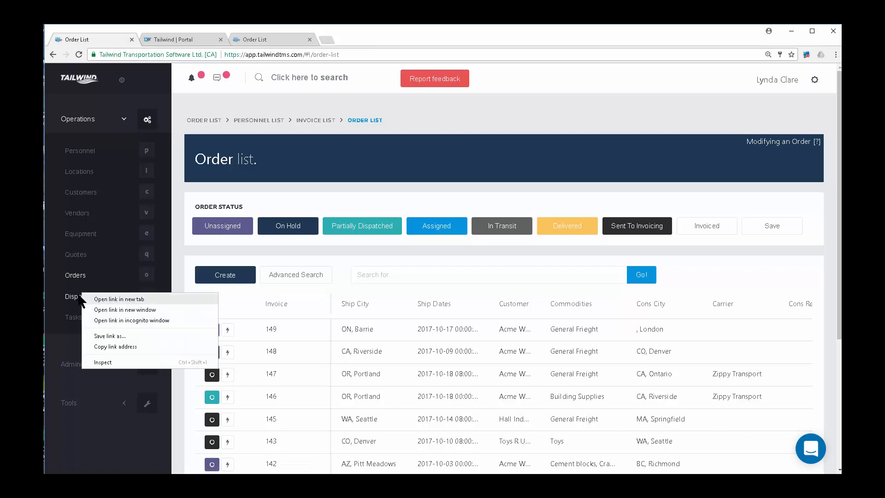
pyautogui.press('Escape')
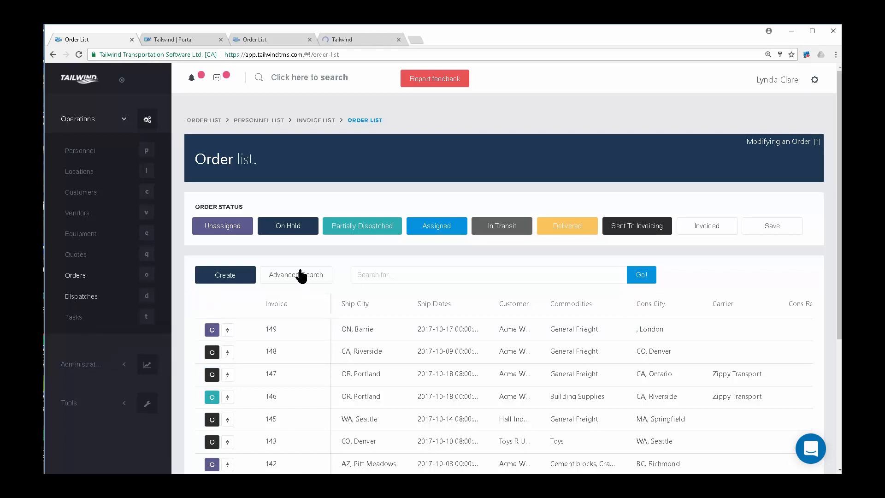
pyautogui.click(369, 38)
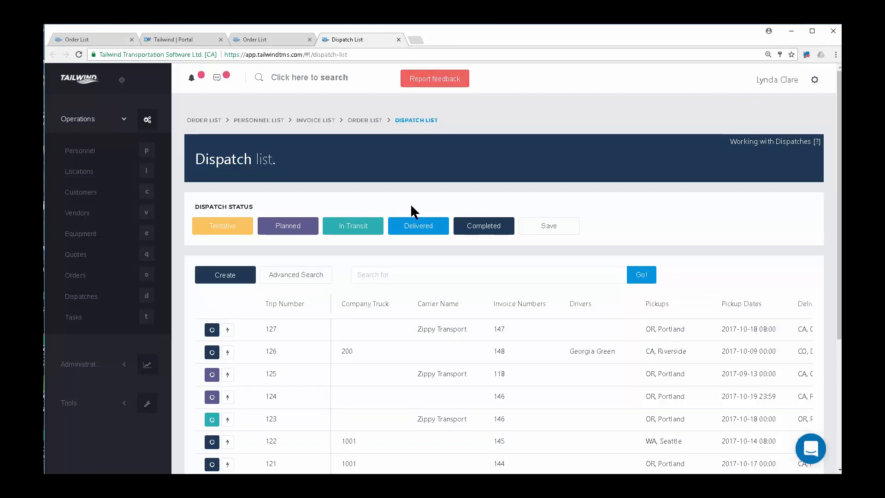
pyautogui.rightClick(213, 352)
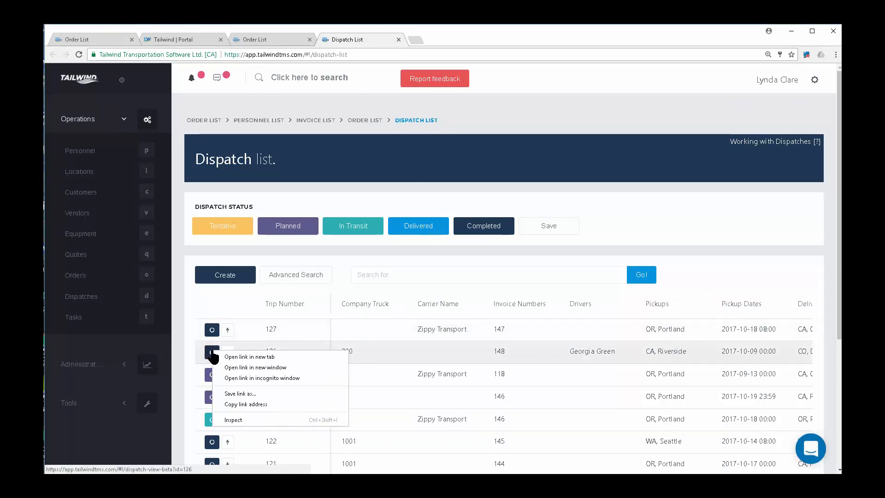
pyautogui.click(248, 355)
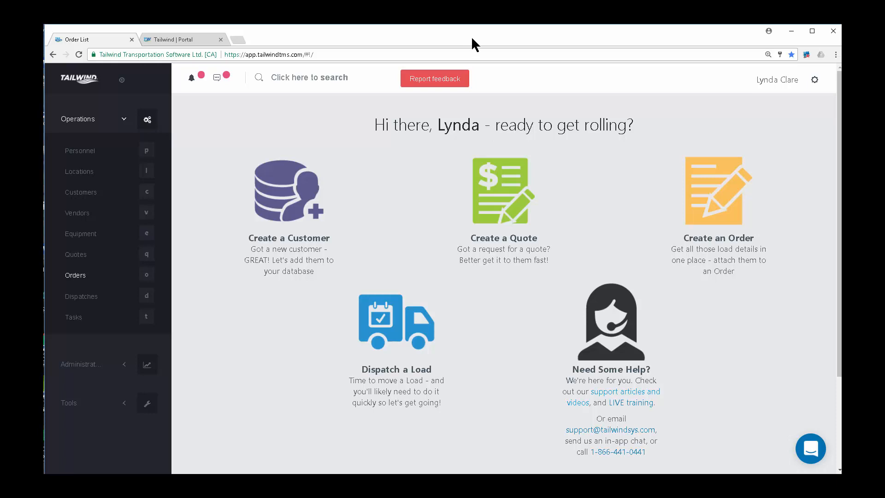
# In Configuration, browse the Company Information, Lookup Table and Operations menus, then open General Information.
pyautogui.click(814, 81)
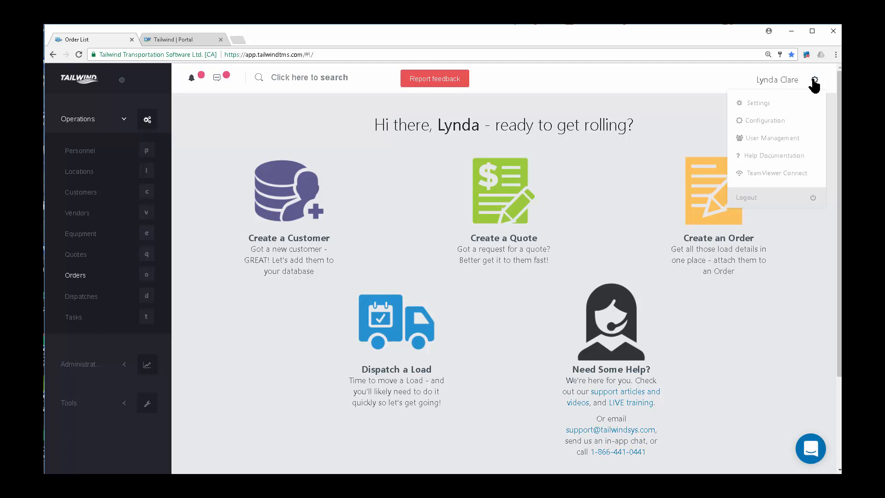
pyautogui.click(776, 122)
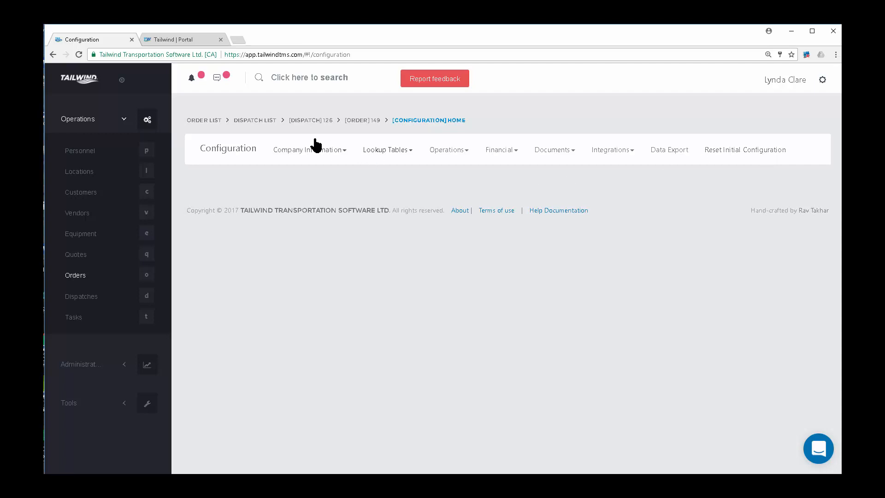
pyautogui.click(317, 150)
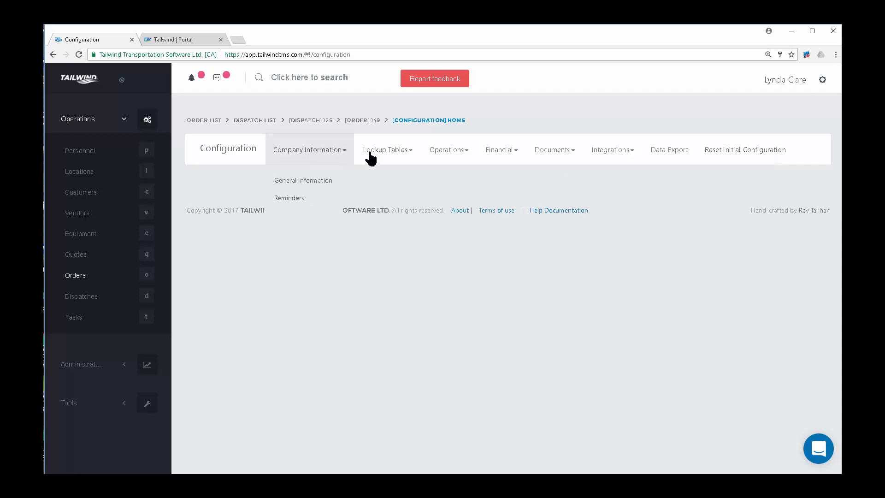
pyautogui.click(393, 153)
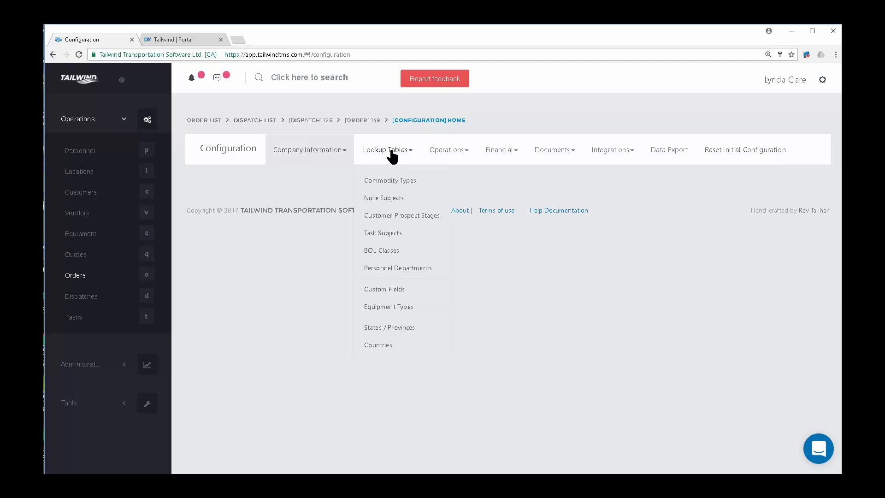
pyautogui.click(461, 153)
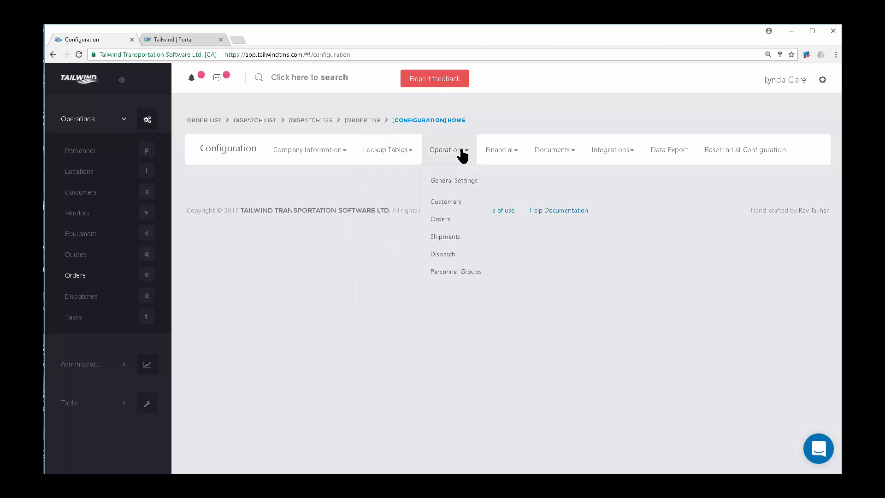
pyautogui.click(293, 150)
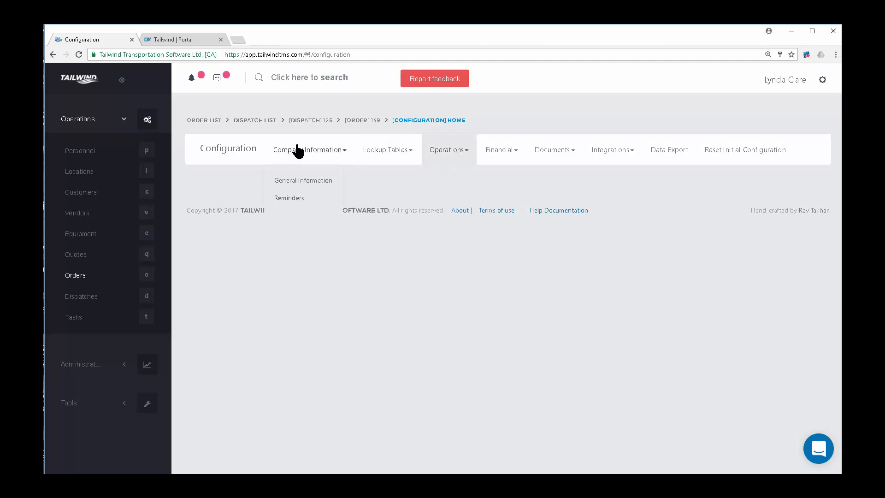
pyautogui.click(311, 181)
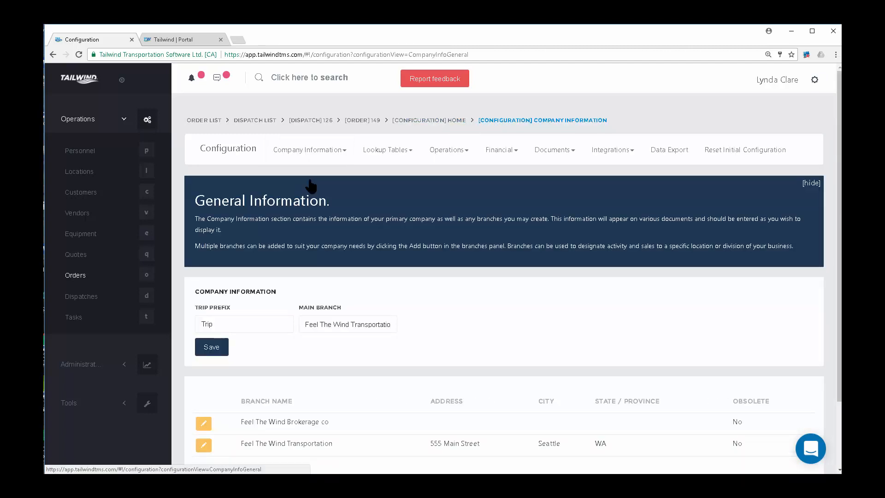
pyautogui.scroll(-1, 430, 295)
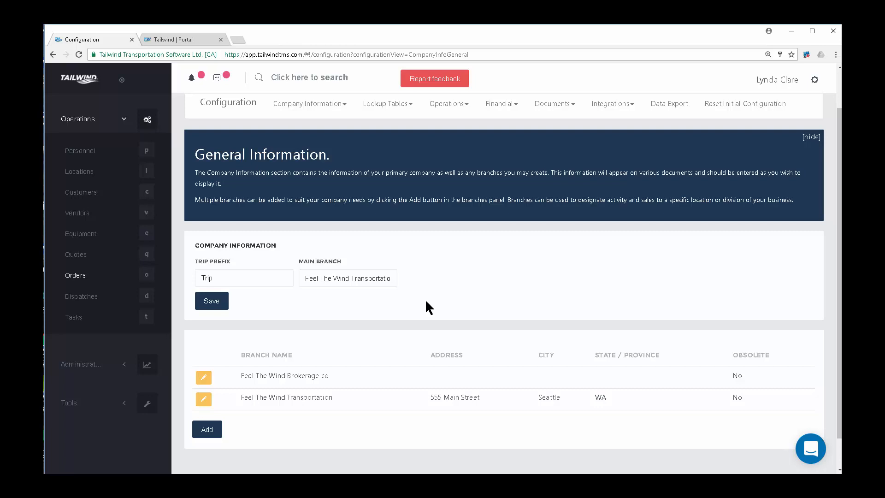
pyautogui.click(201, 379)
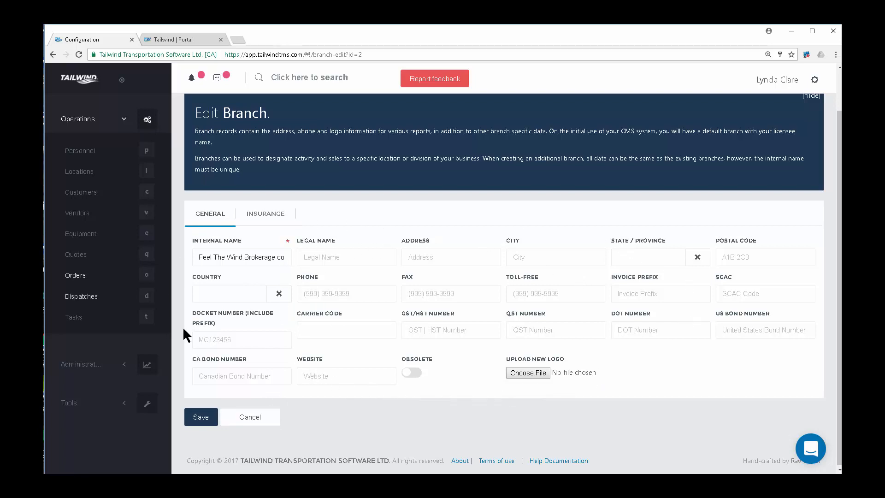
pyautogui.click(251, 418)
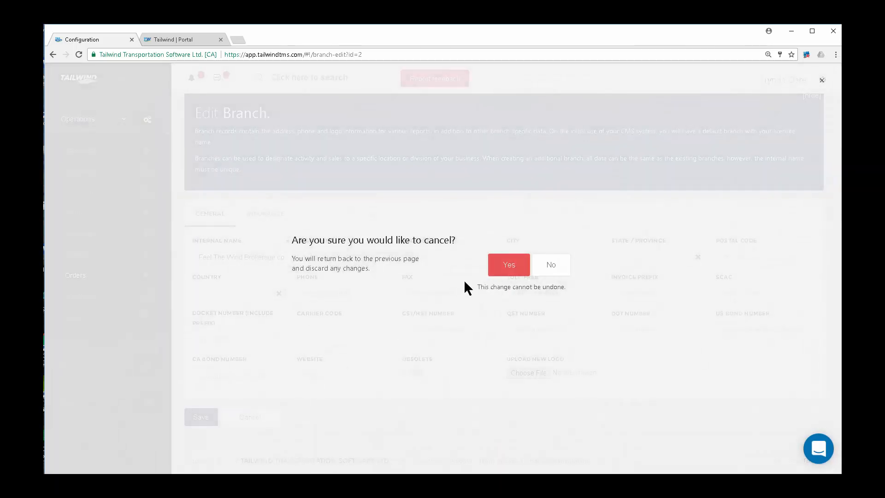
pyautogui.click(511, 264)
pyautogui.scroll(-3, 422, 292)
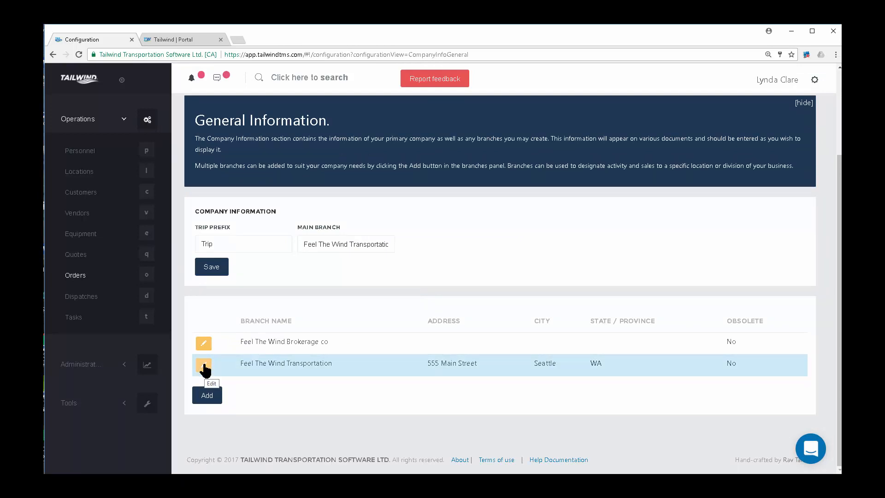
# Open the Feel The Wind Transportation branch and review its address, carrier code, SCAC and docket number.
pyautogui.click(204, 367)
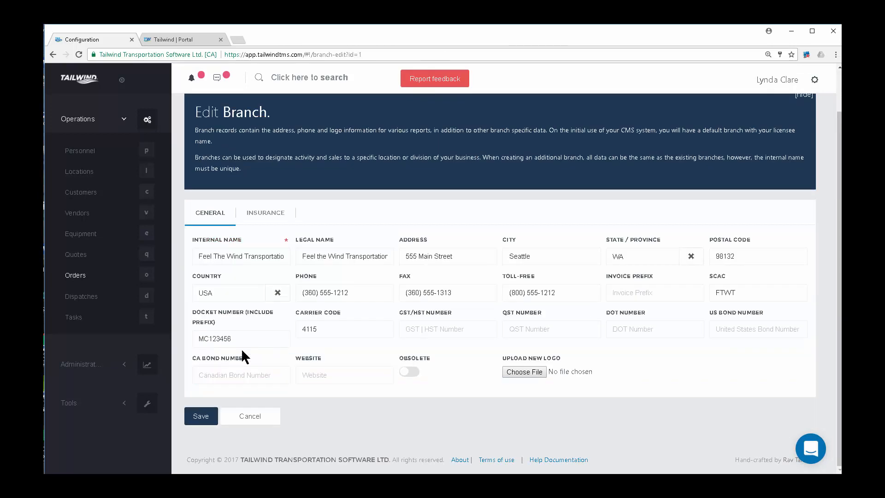
pyautogui.moveTo(465, 262); pyautogui.dragTo(386, 261)
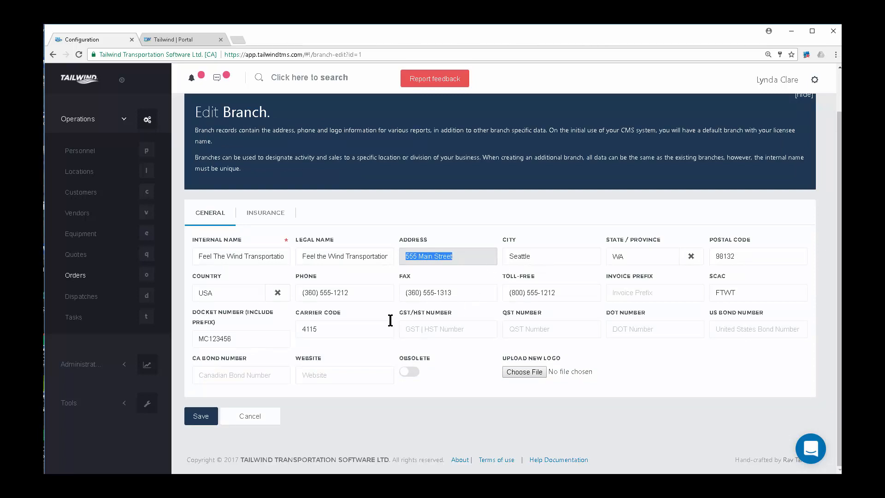
pyautogui.moveTo(327, 327); pyautogui.dragTo(293, 329)
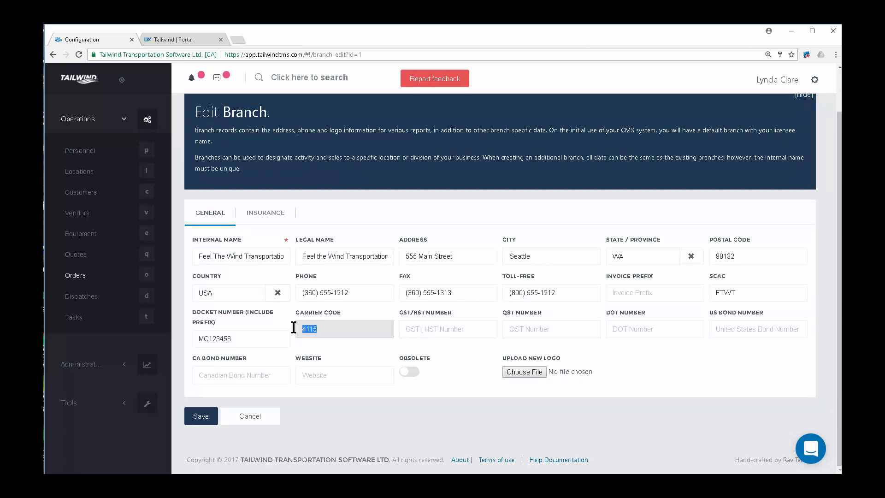
pyautogui.moveTo(748, 292); pyautogui.dragTo(666, 303)
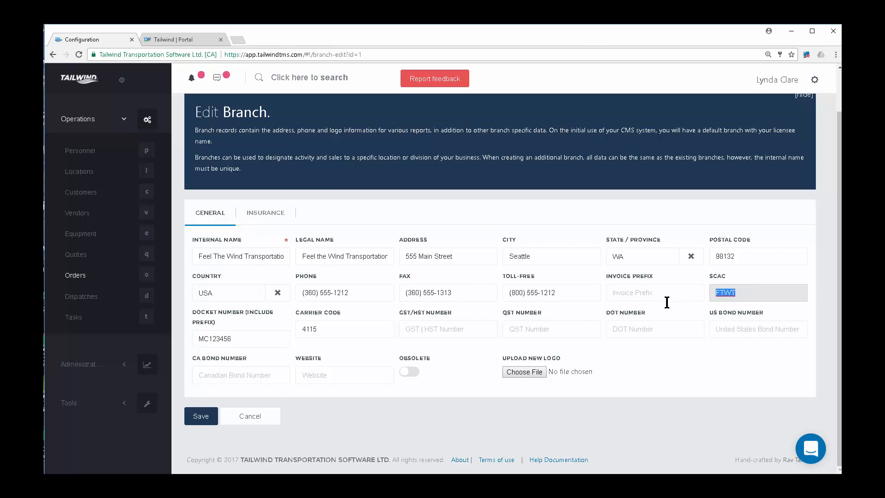
pyautogui.moveTo(254, 343); pyautogui.dragTo(175, 355)
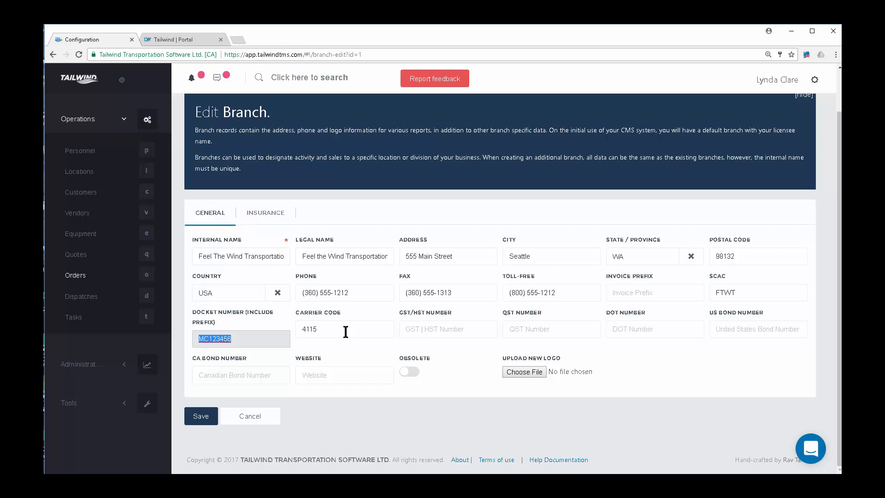
# Set the branch's invoice prefix to ABC and view its cargo and liability insurance details.
pyautogui.click(617, 290)
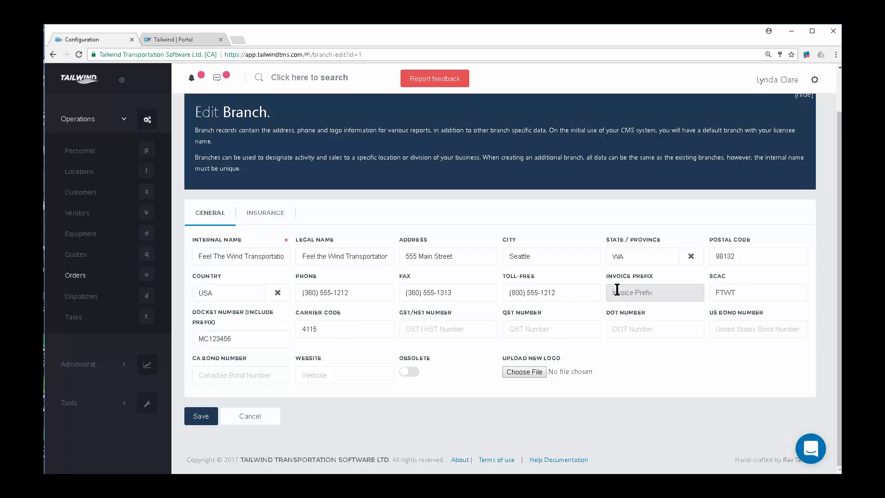
pyautogui.write('PRO')
pyautogui.press('BackSpace')
pyautogui.press('BackSpace')
pyautogui.press('BackSpace')
pyautogui.write('ABC')
pyautogui.click(274, 220)
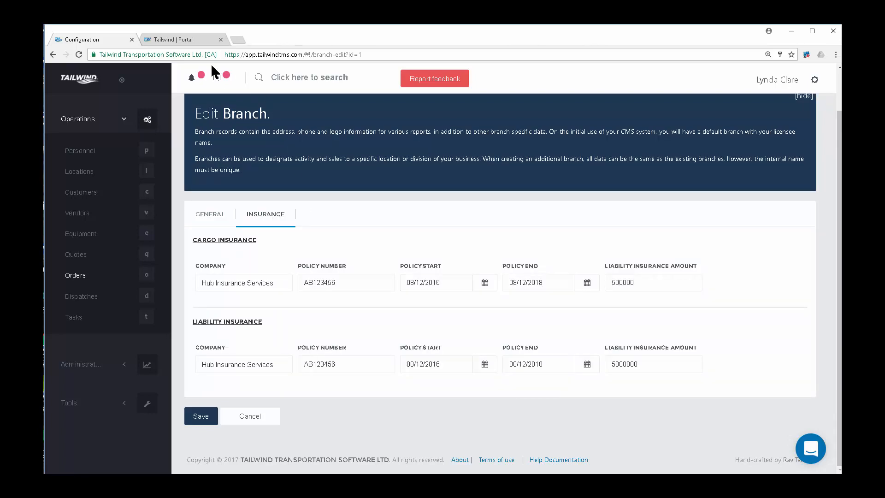
# Glance at the Tailwind Portal support center, then open Company Information > Reminders.
pyautogui.click(193, 42)
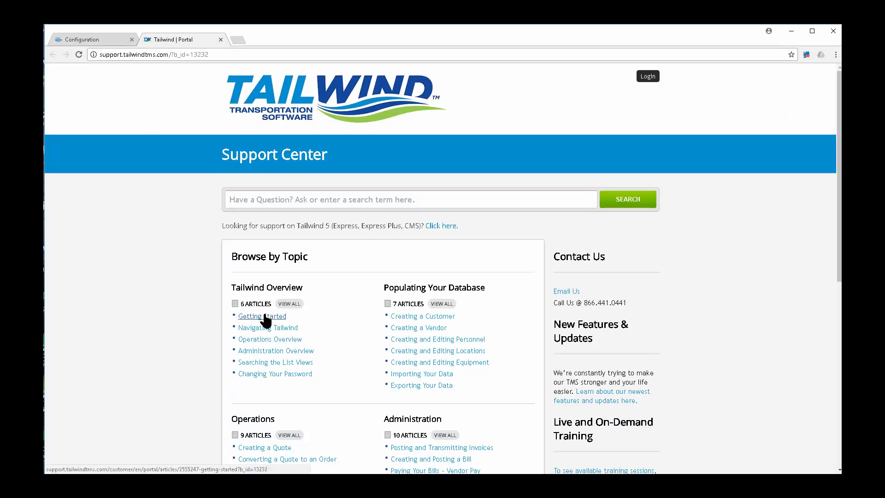
pyautogui.click(89, 38)
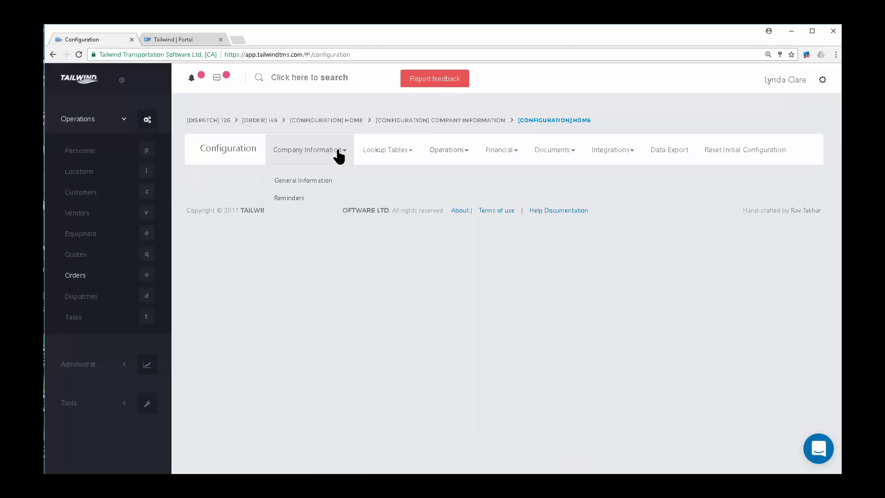
pyautogui.click(289, 199)
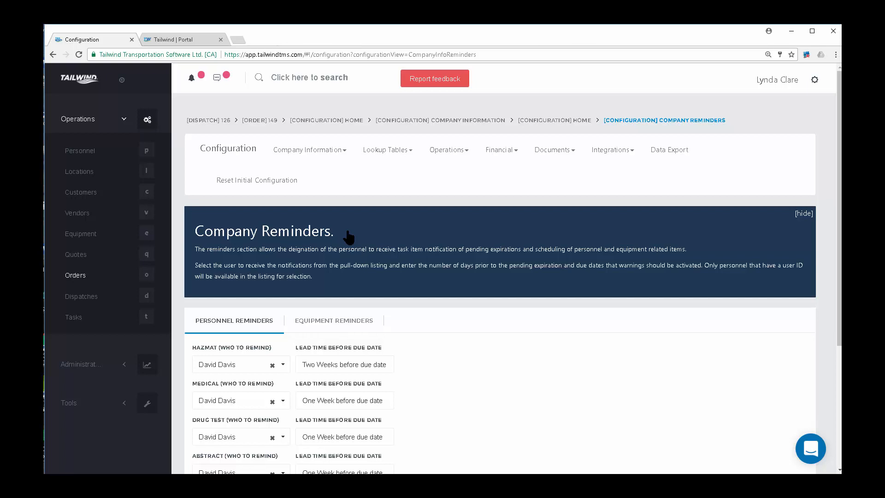
# Keep the same listed person as the HAZMAT reminder recipient.
pyautogui.scroll(-2, 470, 388)
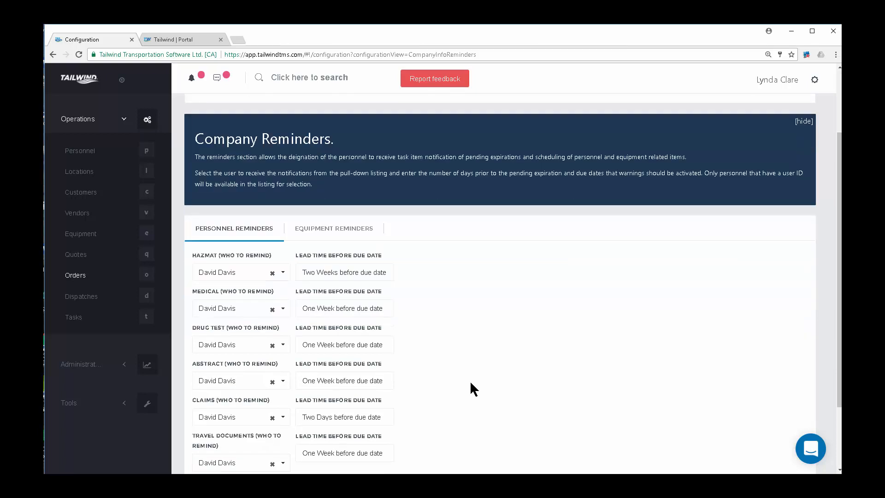
pyautogui.click(246, 276)
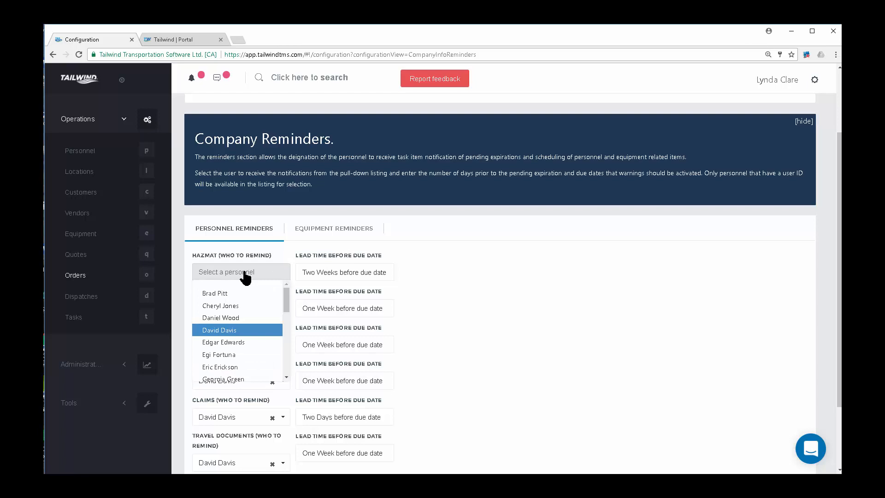
pyautogui.click(235, 331)
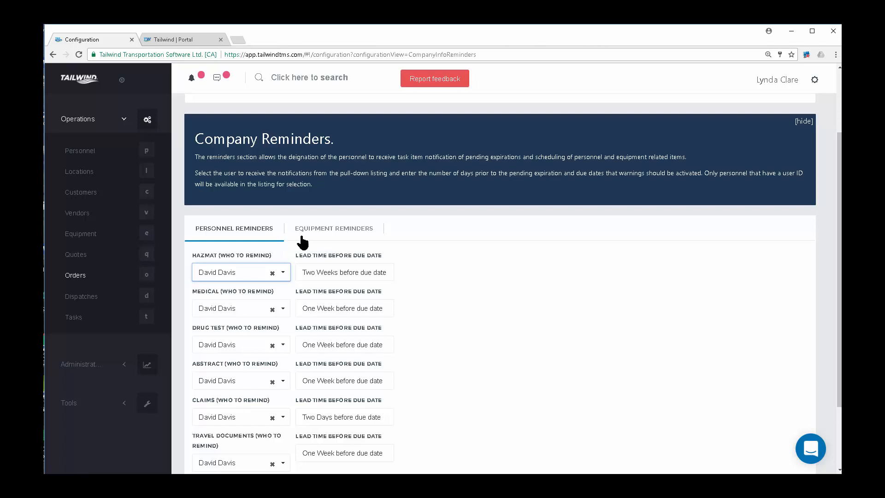
# View the Equipment Reminders assignments, each set one week before due date.
pyautogui.click(343, 234)
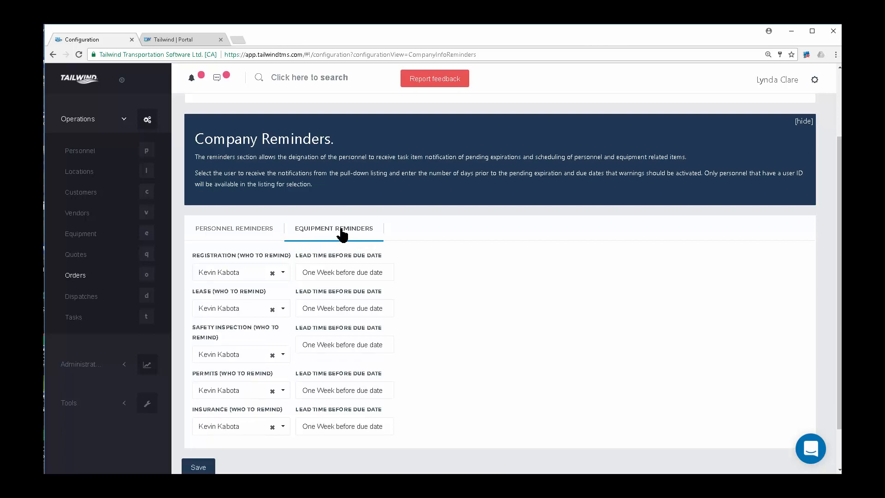
pyautogui.scroll(2, 395, 155)
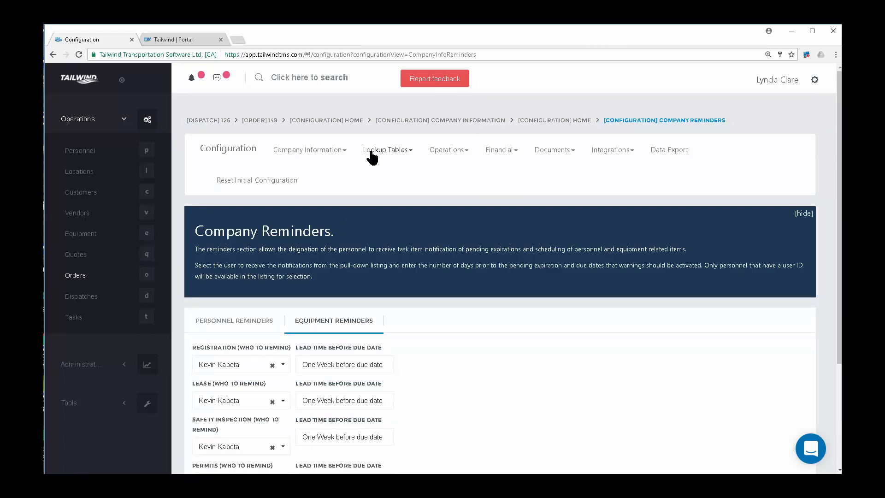
pyautogui.click(373, 152)
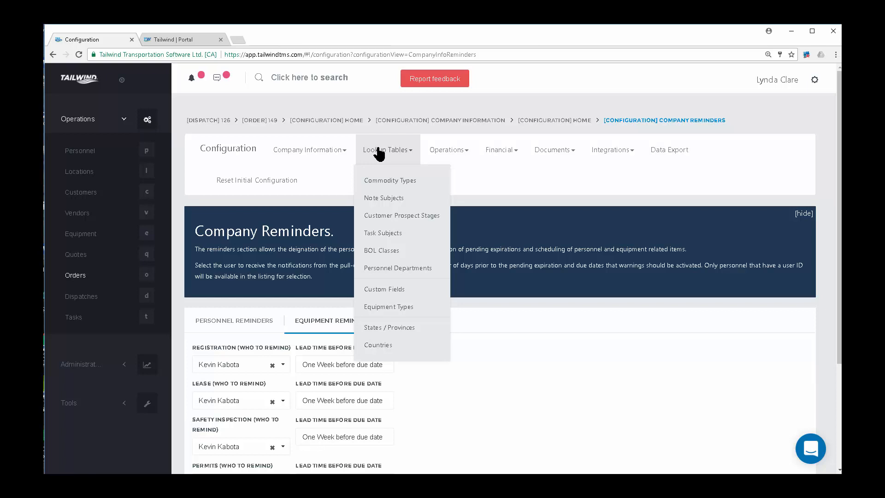
# Open Commodity Types and enter 'Building Supplies' as a new commodity description.
pyautogui.click(390, 183)
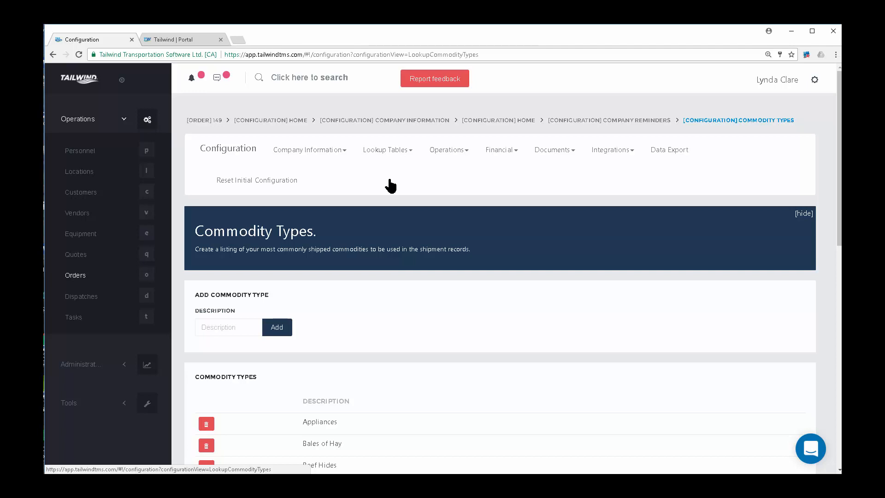
pyautogui.click(227, 327)
pyautogui.write('Bu')
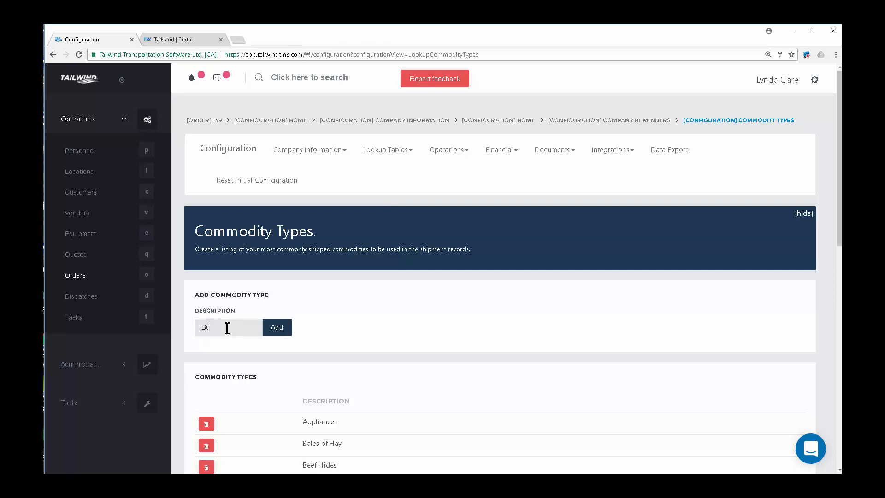
pyautogui.write('ilding Supplies')
pyautogui.click(398, 150)
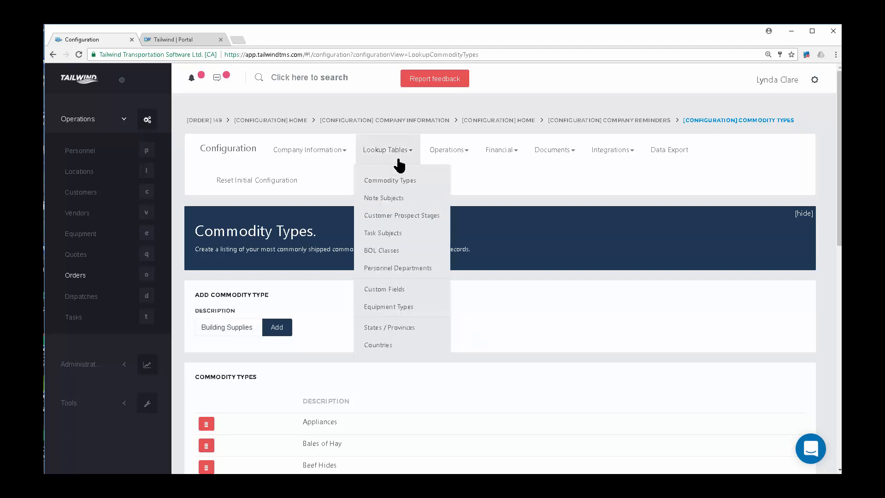
# Open Custom Fields, check Customers, Quotes and Orders, toggling Lien Number's Required on and off.
pyautogui.click(402, 290)
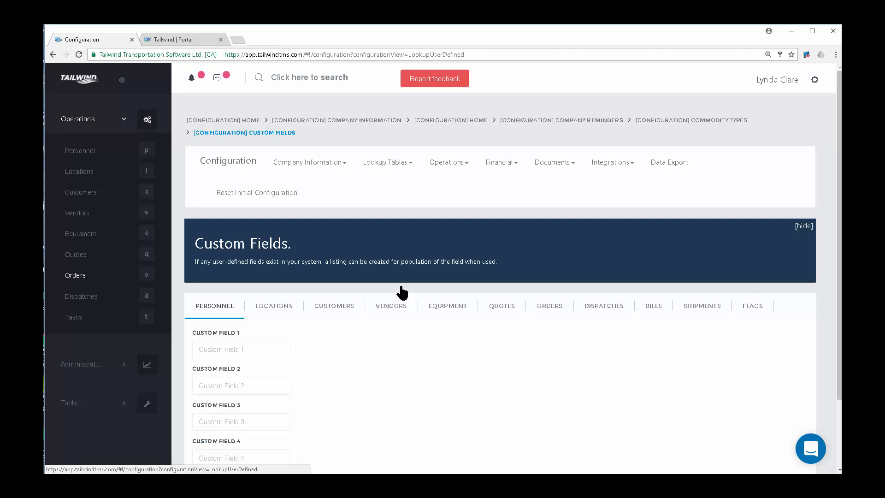
pyautogui.click(340, 308)
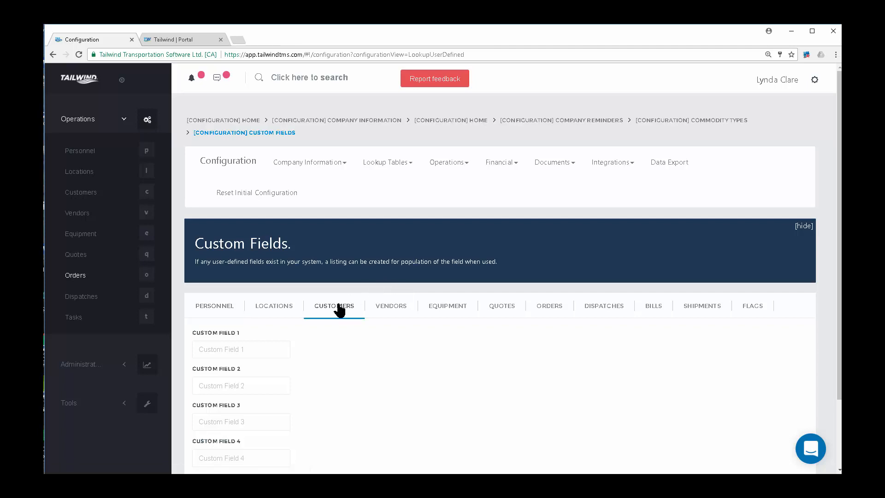
pyautogui.click(507, 310)
pyautogui.click(549, 309)
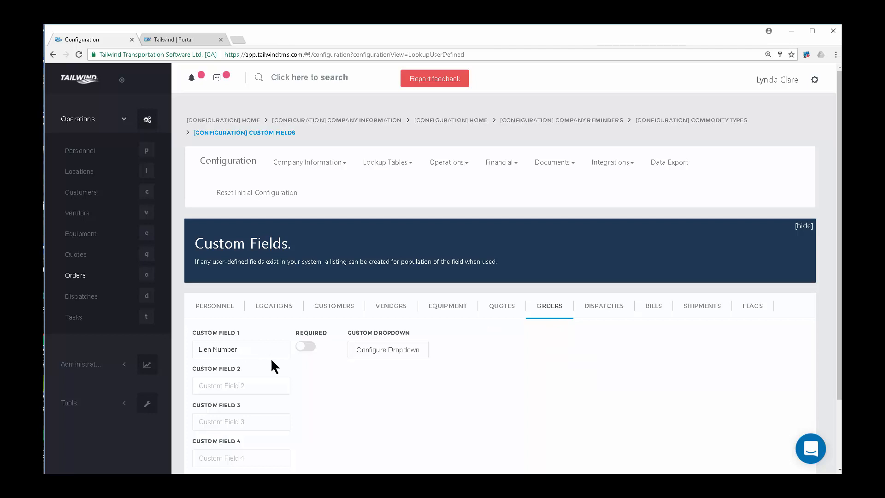
pyautogui.click(310, 348)
pyautogui.click(302, 346)
# Review the Personnel, Locations and Customers custom fields.
pyautogui.click(236, 306)
pyautogui.click(280, 313)
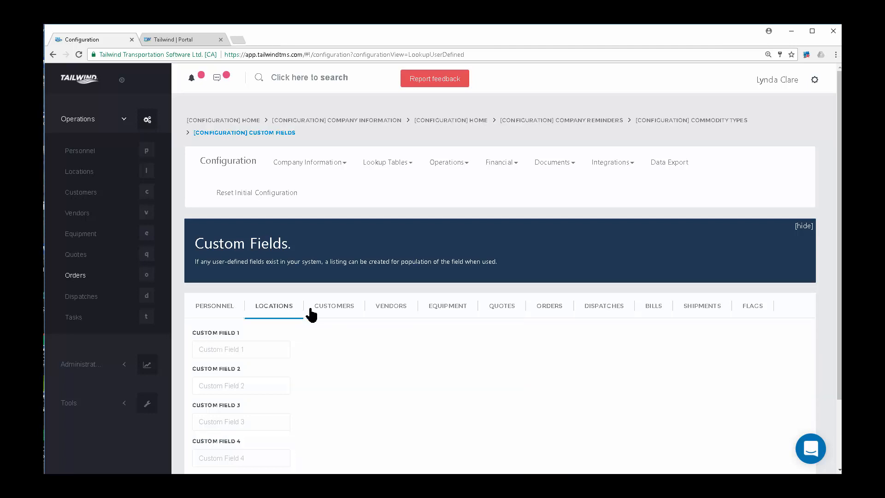
pyautogui.click(335, 314)
pyautogui.click(394, 173)
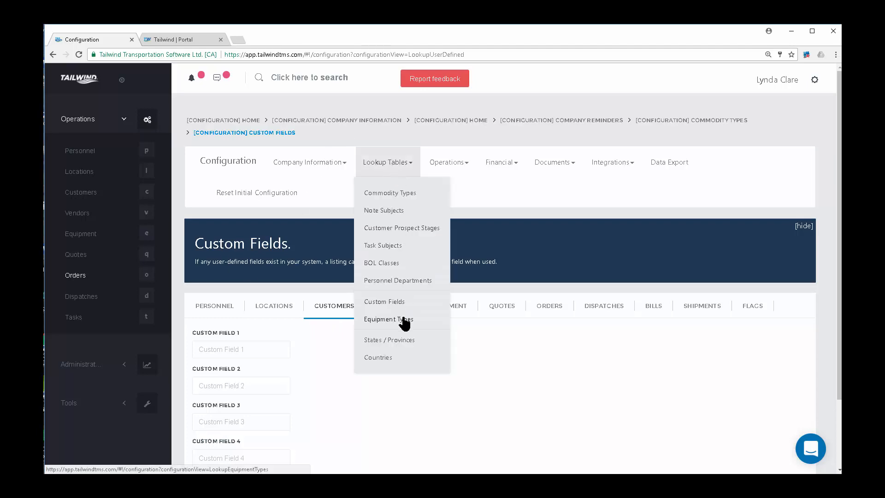
# Open Equipment Types and scroll through the existing equipment type list.
pyautogui.click(388, 319)
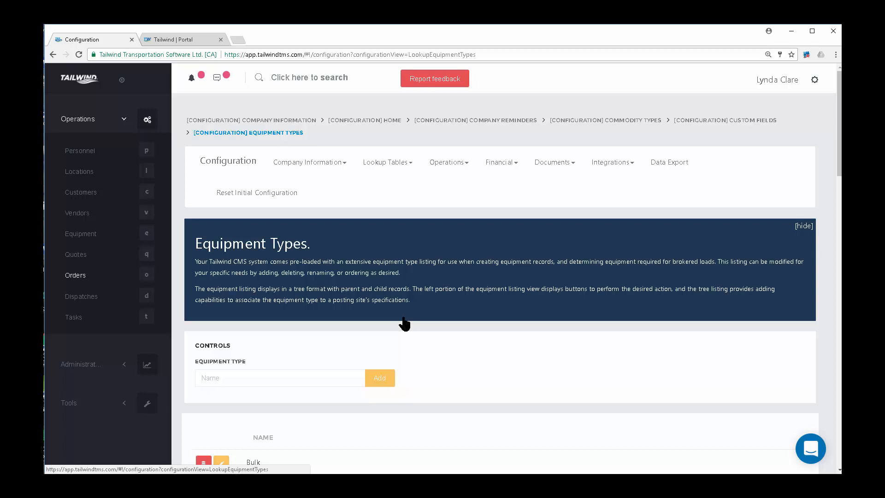
pyautogui.scroll(-3, 464, 345)
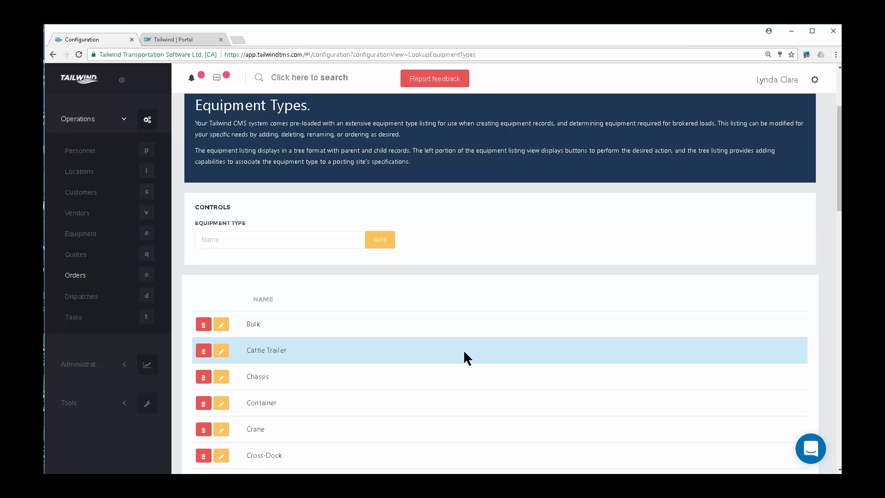
pyautogui.scroll(-1, 463, 355)
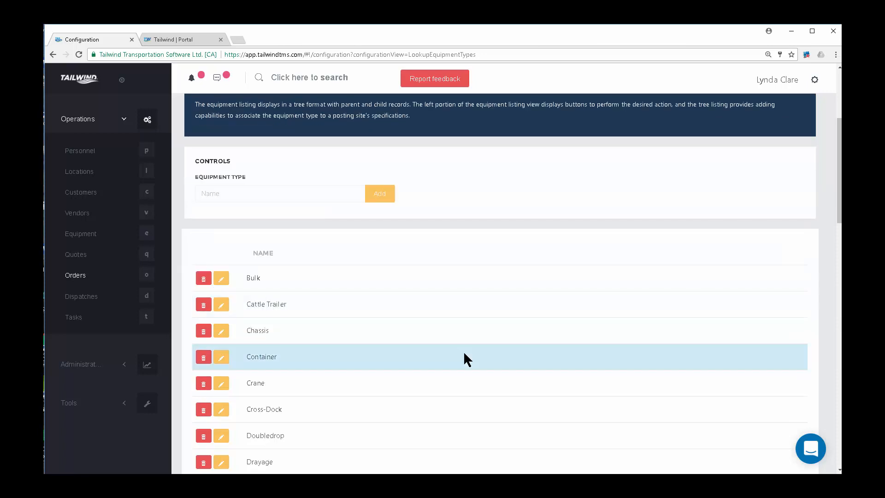
pyautogui.scroll(-1, 463, 359)
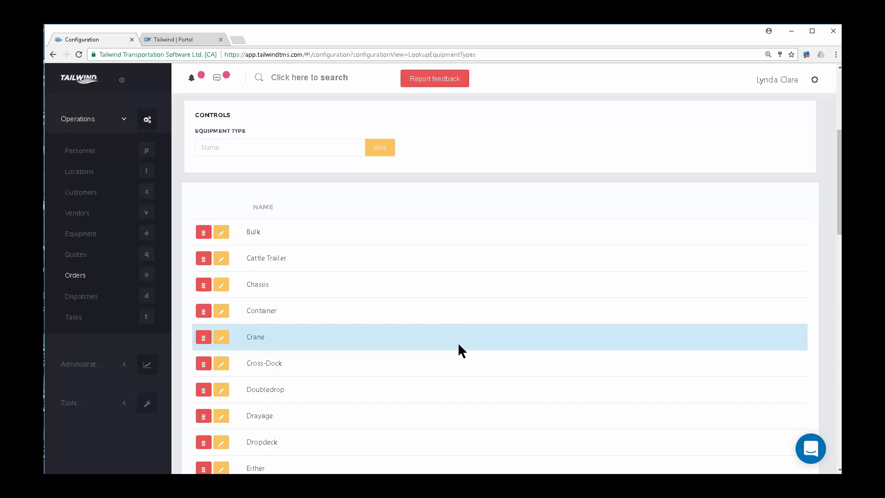
pyautogui.scroll(3, 458, 346)
# Enter 'Empty Container' as the new equipment type name, replacing 'Conestoga'.
pyautogui.click(228, 288)
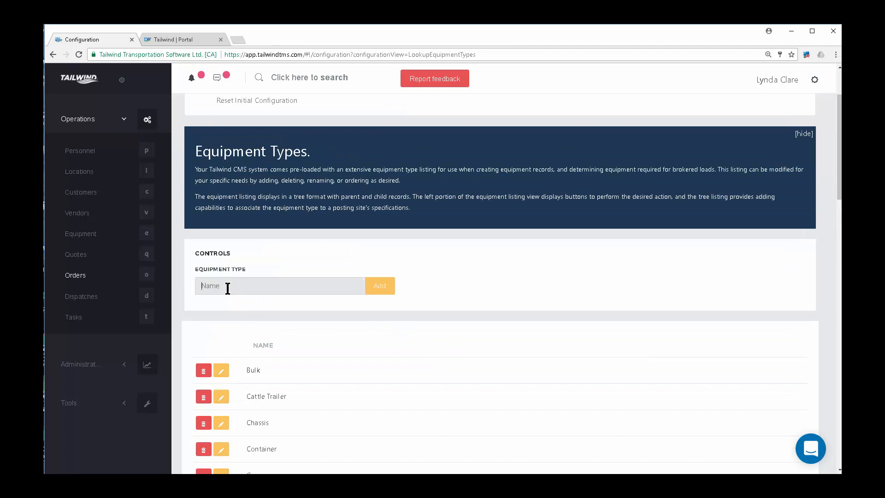
pyautogui.write('Conestoga')
pyautogui.doubleClick(253, 290)
pyautogui.write('Empty Container')
pyautogui.scroll(2, 445, 164)
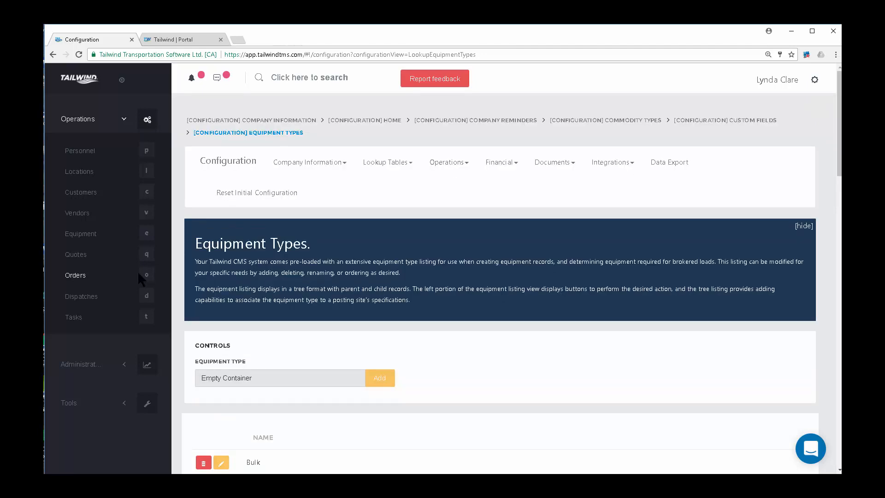
pyautogui.click(444, 164)
pyautogui.click(445, 166)
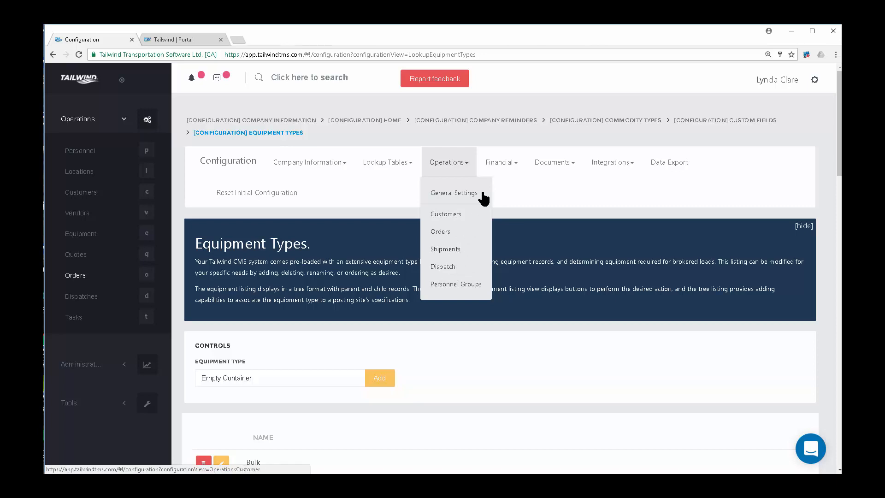
# Show the Financial configuration sections instead of Operations.
pyautogui.click(511, 160)
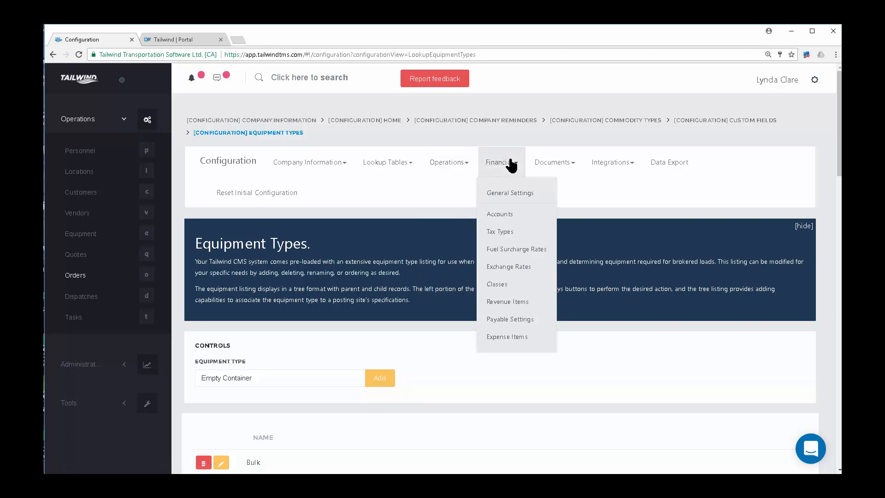
# Open the financial Accounts page and scroll through its chequing, Comdata, receivable and payable accounts.
pyautogui.click(504, 215)
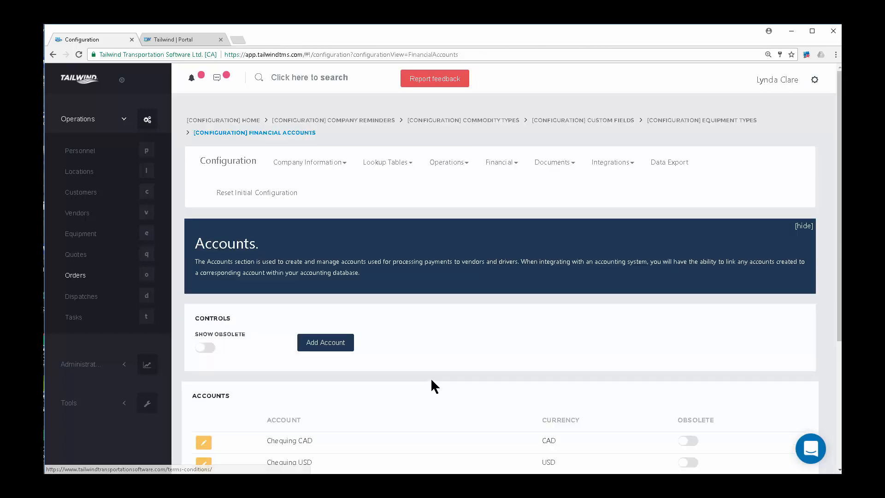
pyautogui.scroll(-2, 424, 383)
pyautogui.scroll(-1, 416, 390)
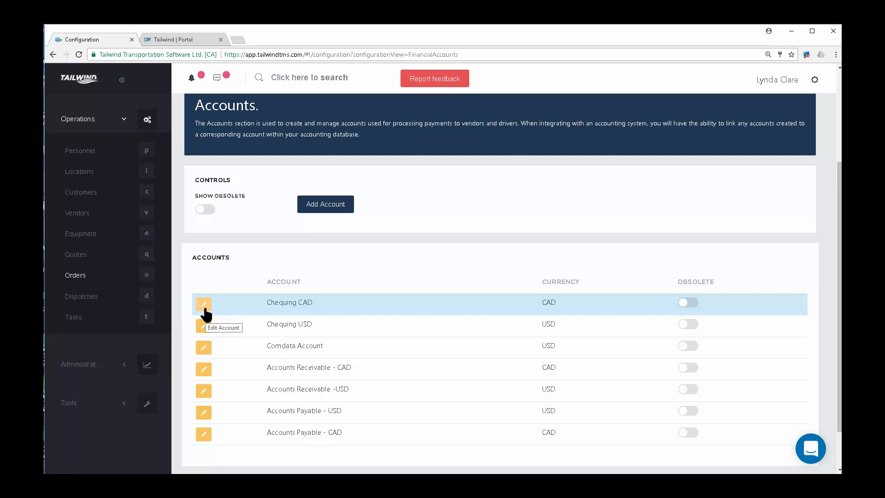
pyautogui.scroll(3, 473, 181)
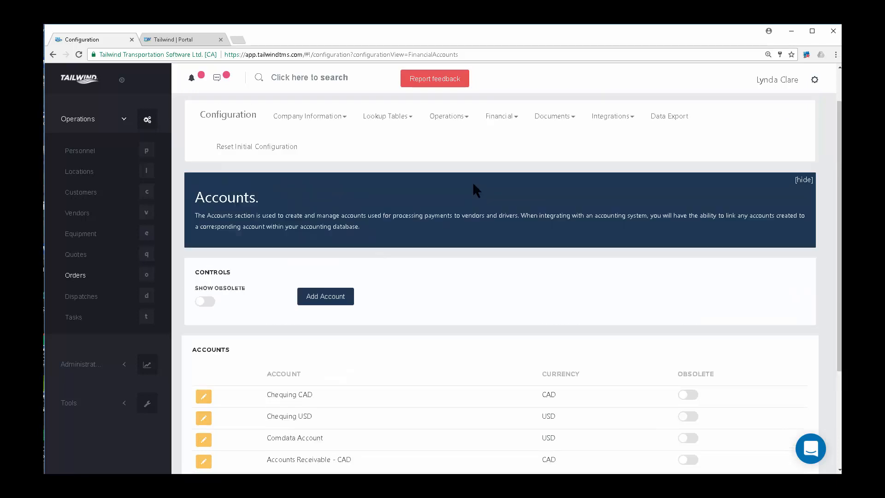
pyautogui.click(508, 164)
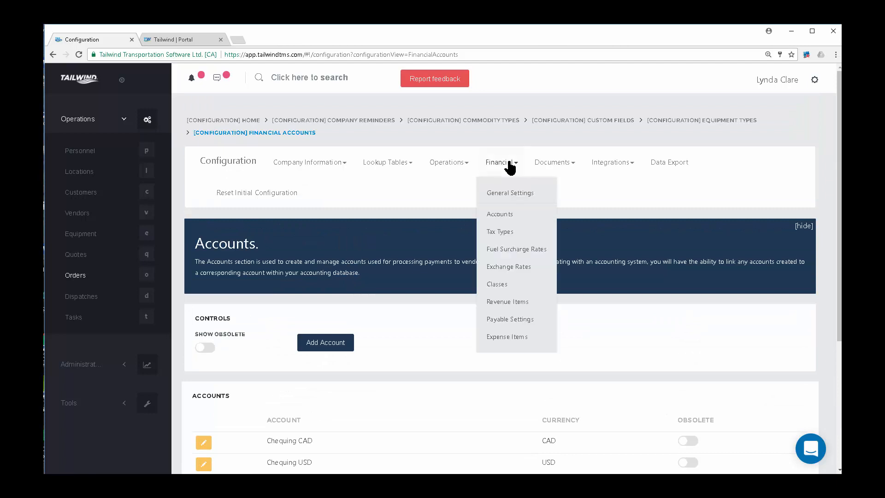
# Open Tax Types and review its five codes: 15% HST (ON), GST, HST, None and QST.
pyautogui.click(498, 232)
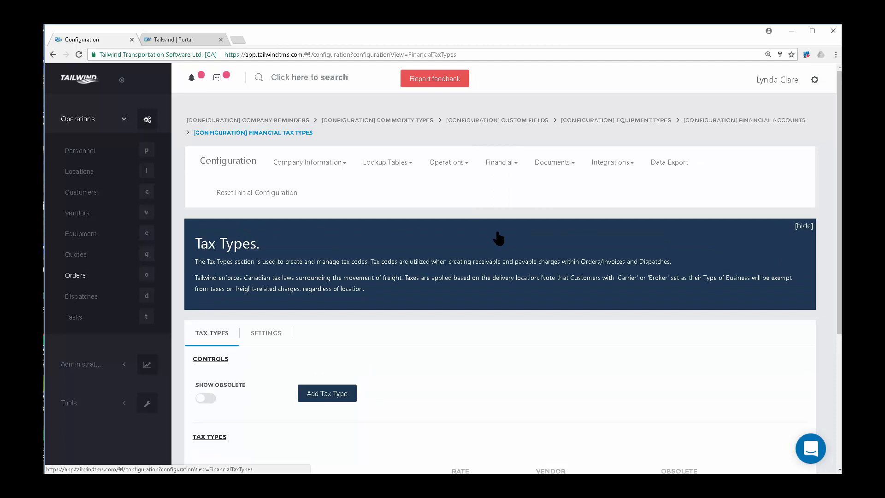
pyautogui.scroll(-3, 503, 301)
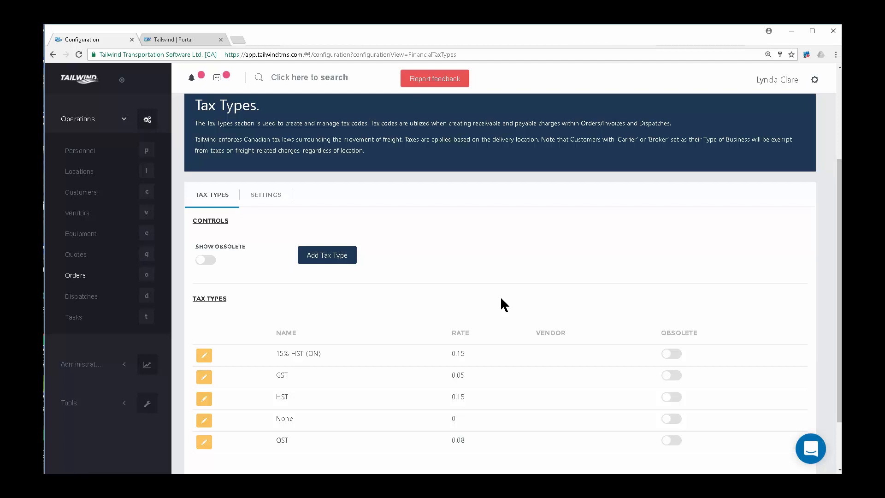
pyautogui.scroll(3, 501, 298)
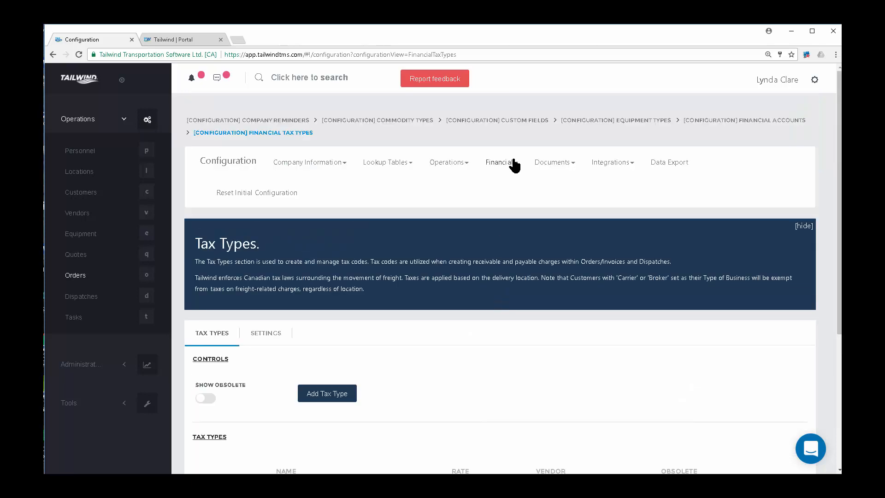
pyautogui.click(515, 169)
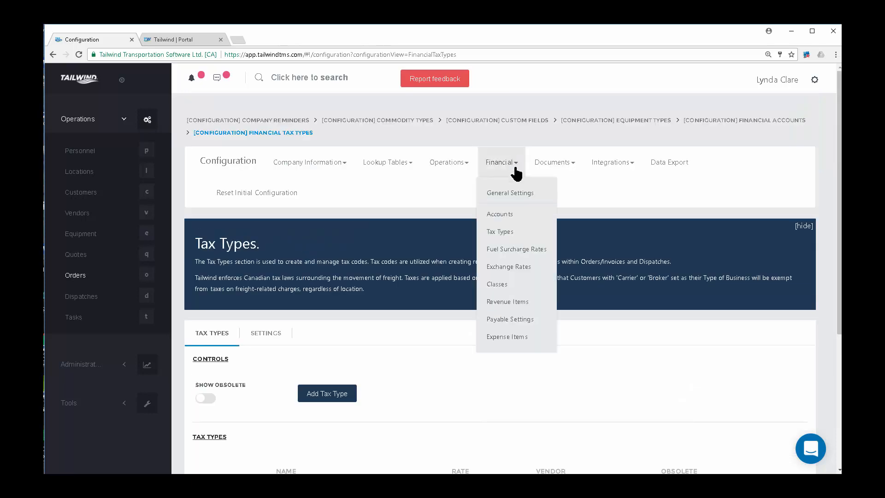
# Open Fuel Surcharge Rates and scroll through the schedules from ABC Company FSC to Test 2.
pyautogui.click(524, 251)
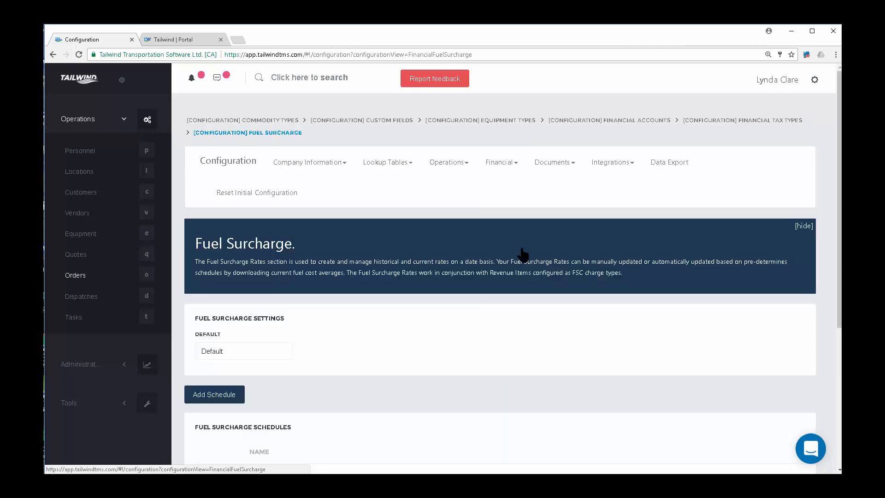
pyautogui.scroll(-2, 505, 289)
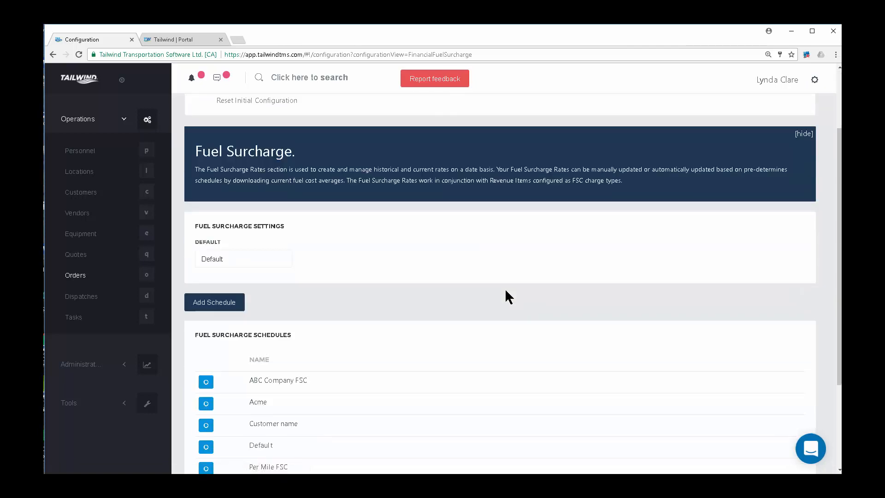
pyautogui.scroll(-1, 505, 297)
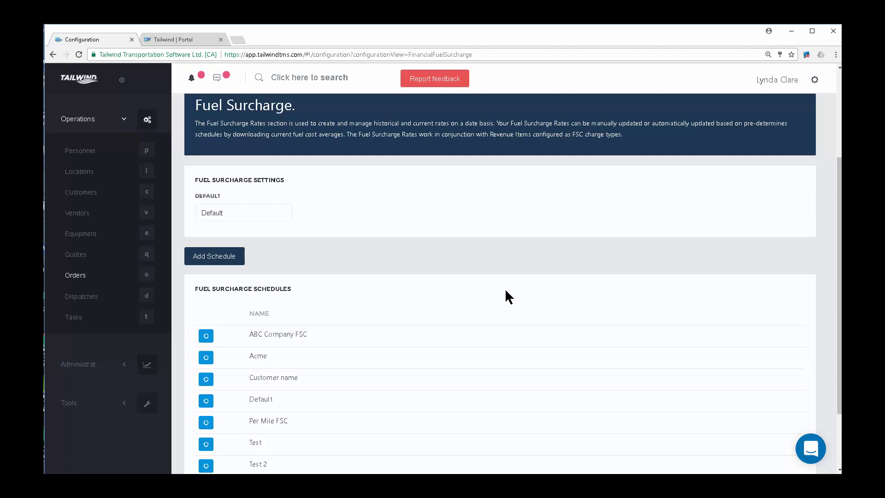
pyautogui.scroll(3, 525, 217)
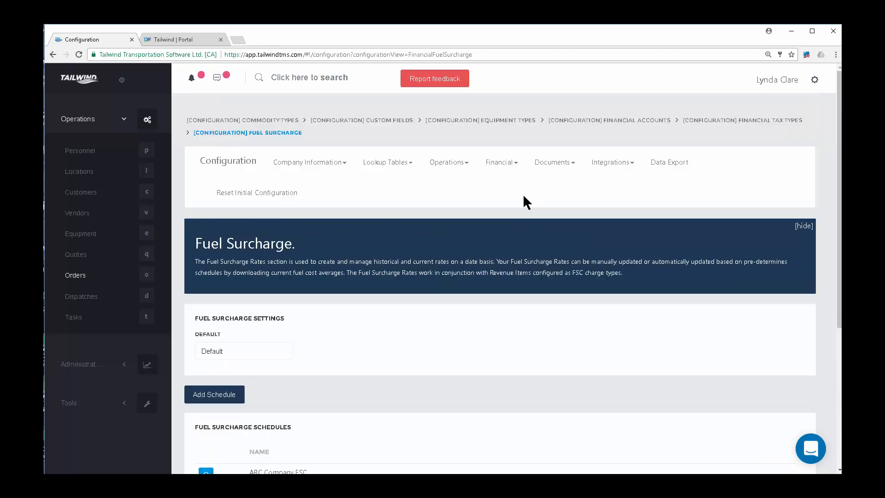
pyautogui.click(516, 167)
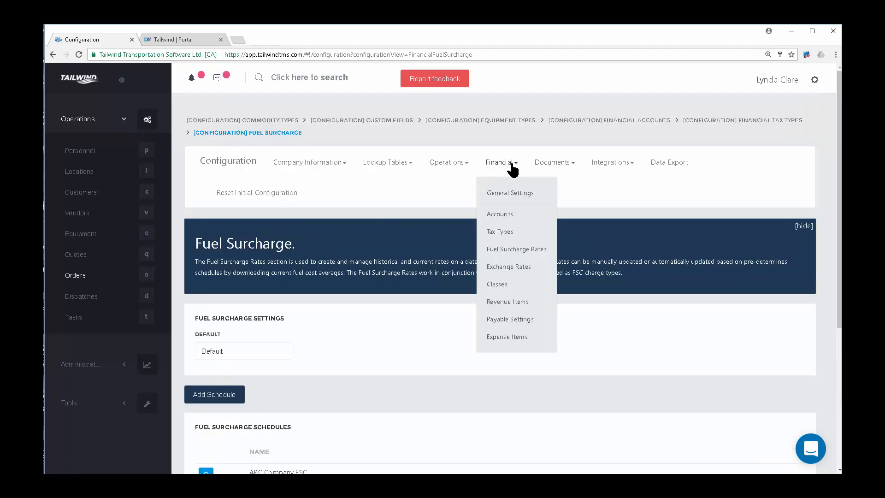
# Check the Payable Settings defaults, then go to the Revenue Items settings page.
pyautogui.click(523, 323)
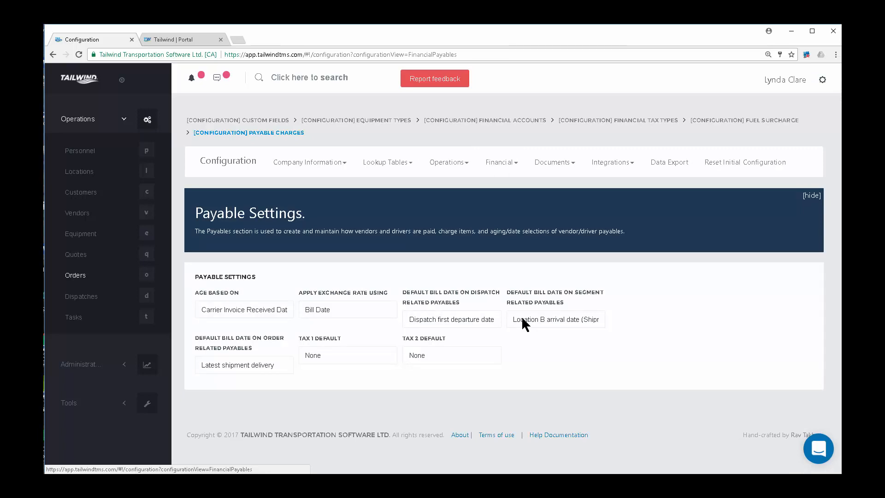
pyautogui.click(512, 166)
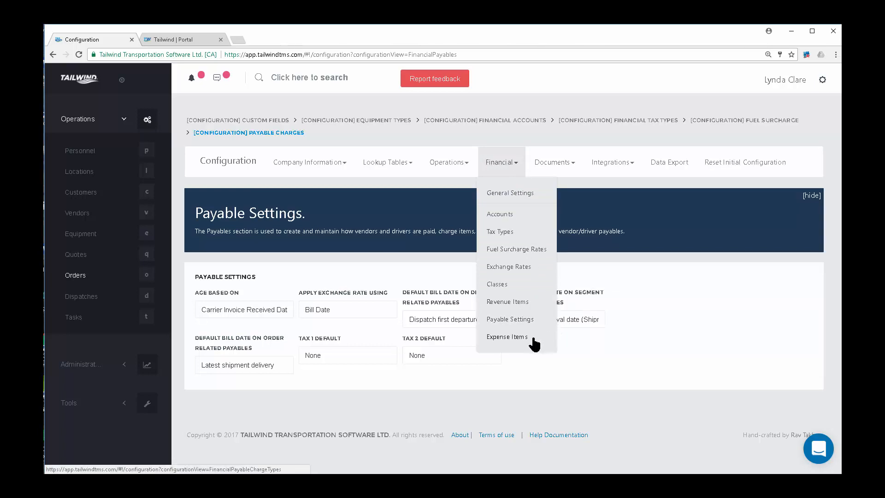
pyautogui.click(521, 304)
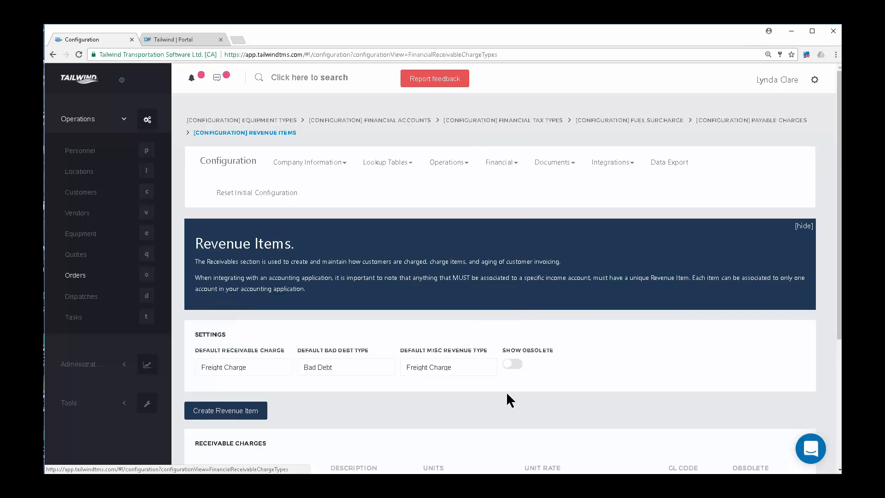
# Review the Receivable Charges table on Revenue Items, then bring up the Documents menu.
pyautogui.scroll(-4, 506, 391)
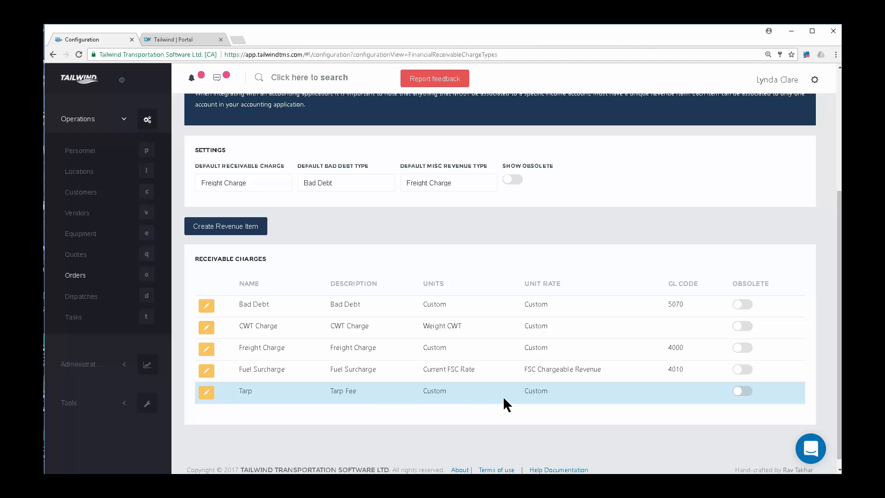
pyautogui.scroll(4, 558, 167)
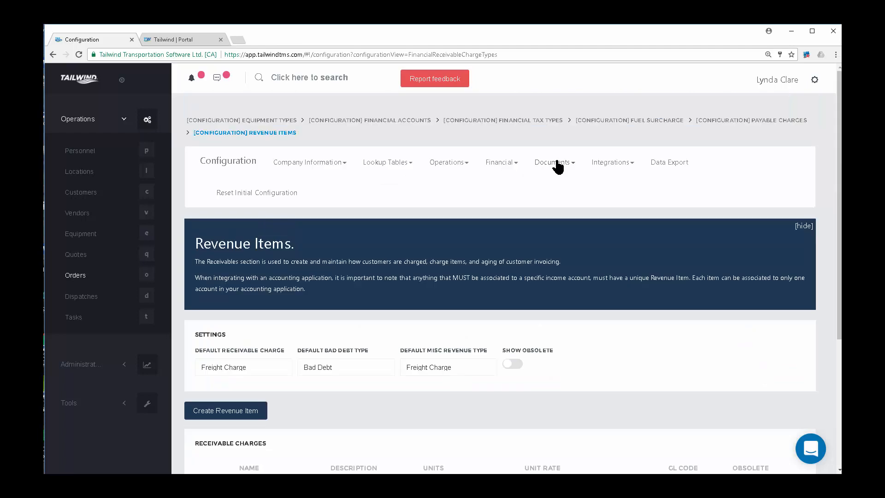
pyautogui.click(553, 166)
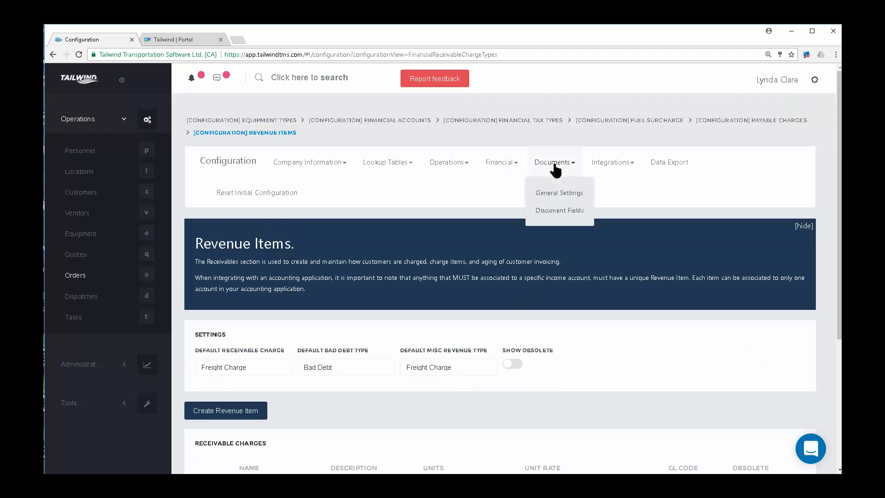
# Load the Quote Terms field in Document Fields to show its 30-day rate terms.
pyautogui.click(561, 211)
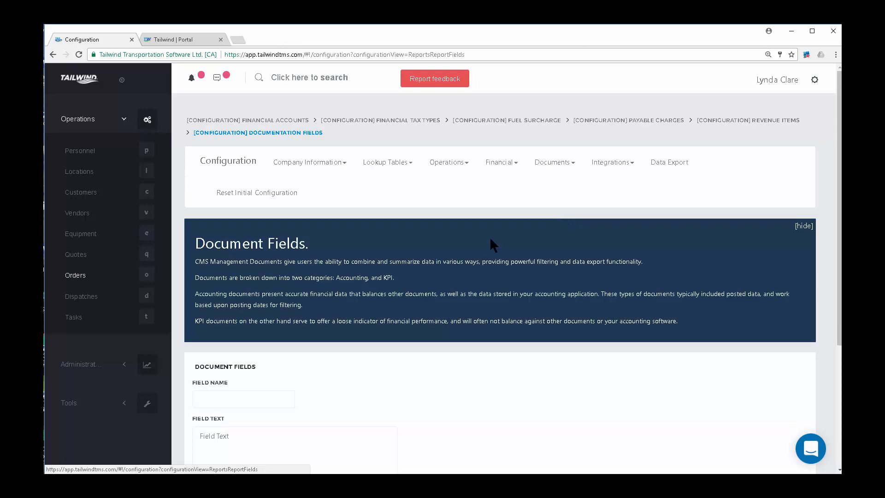
pyautogui.scroll(-3, 490, 237)
pyautogui.click(281, 255)
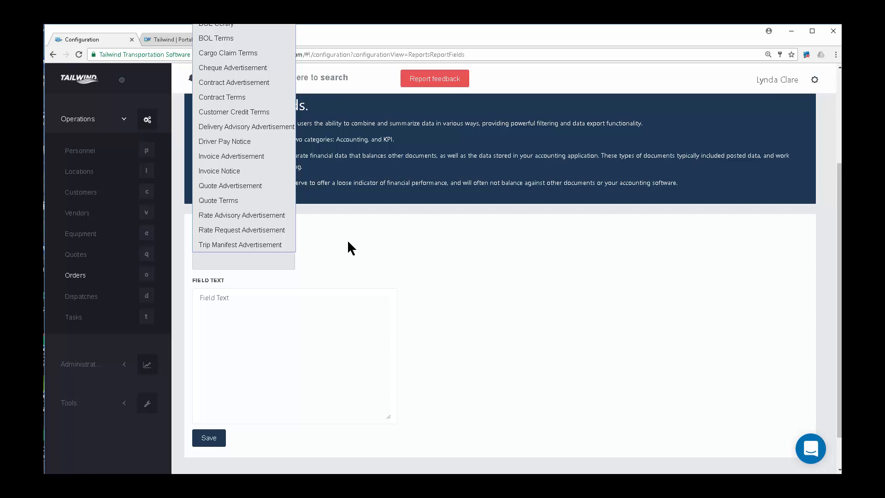
pyautogui.click(225, 200)
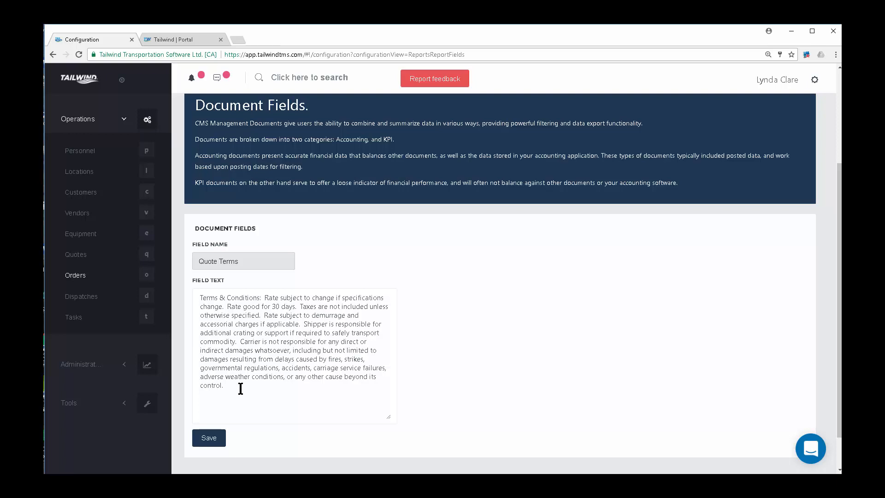
pyautogui.click(270, 263)
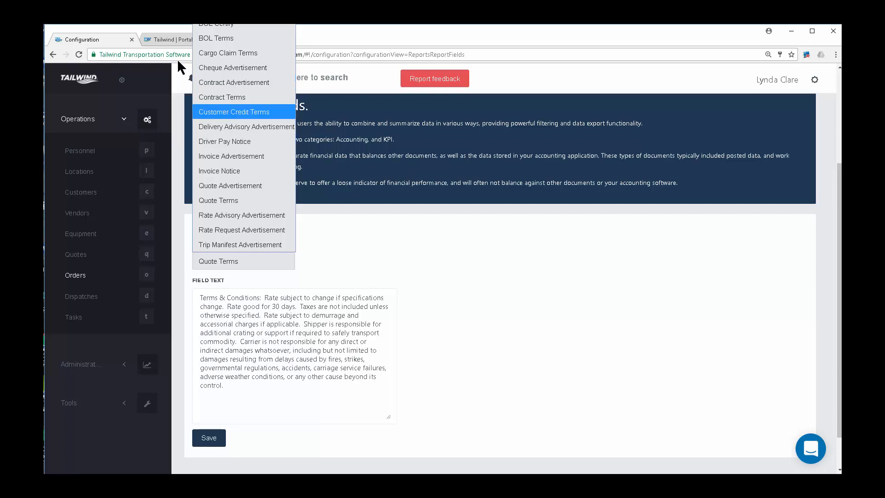
# Glance at the Portal support articles, return to Document Fields, and bring up the Integrations menu.
pyautogui.click(177, 39)
pyautogui.scroll(-5, 164, 267)
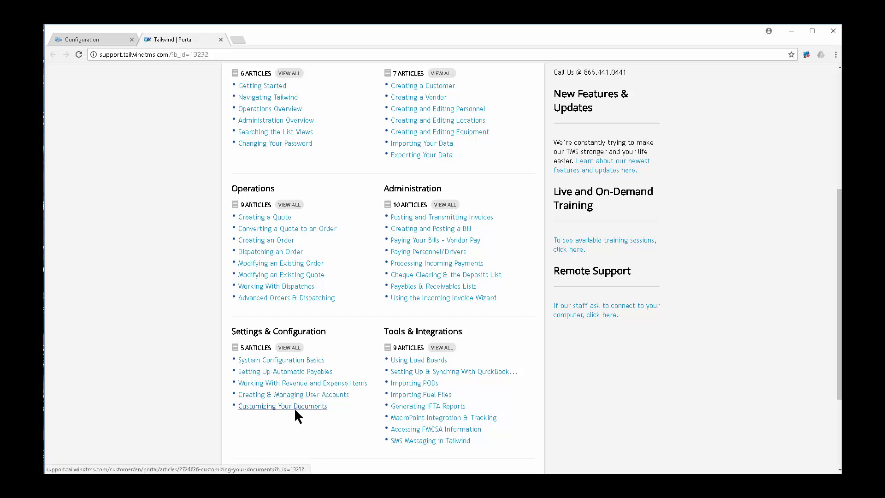
pyautogui.click(111, 38)
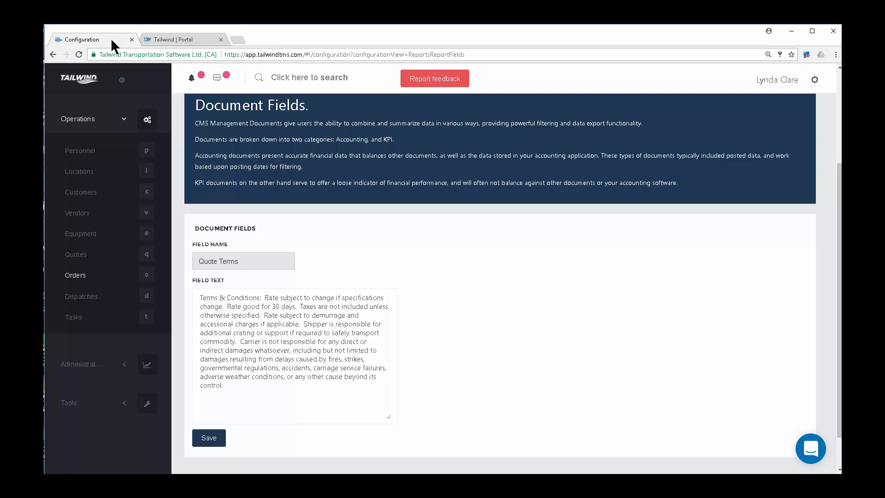
pyautogui.scroll(3, 617, 159)
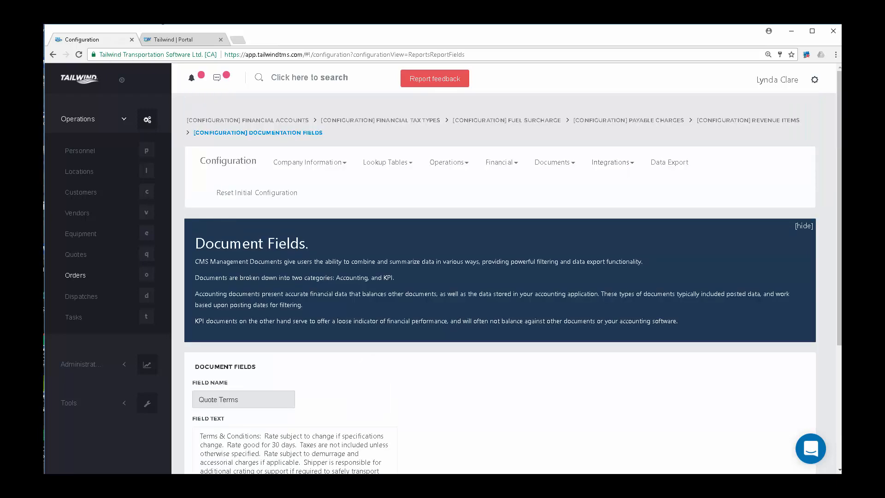
pyautogui.click(613, 164)
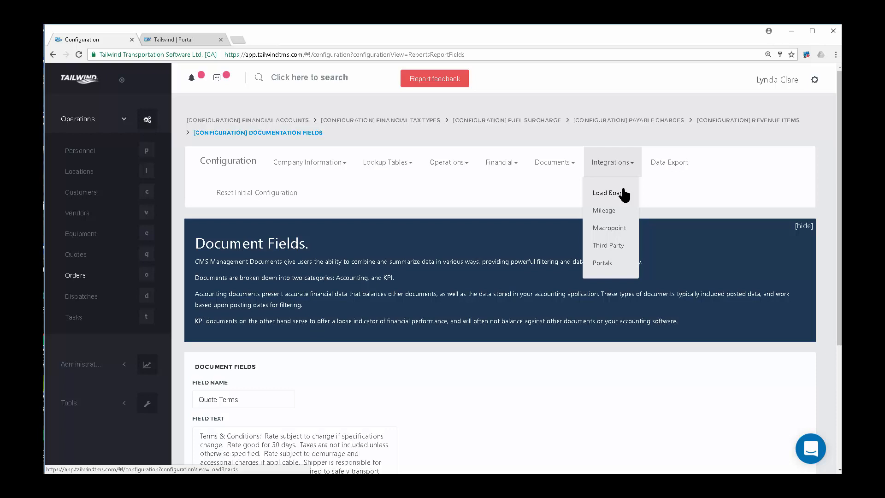
pyautogui.click(187, 40)
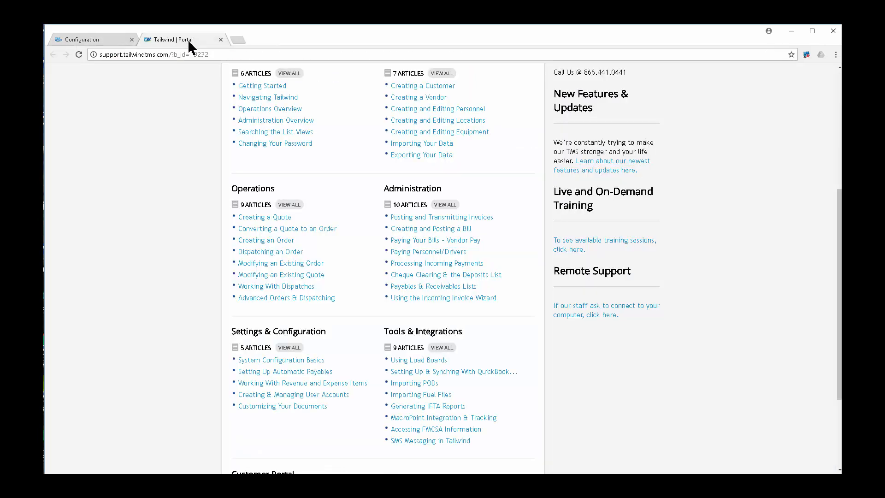
pyautogui.scroll(-2, 409, 271)
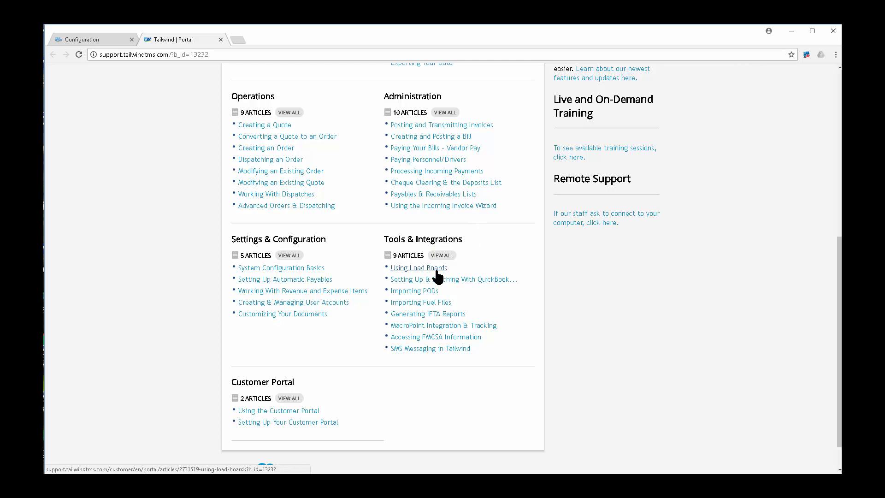
pyautogui.click(114, 40)
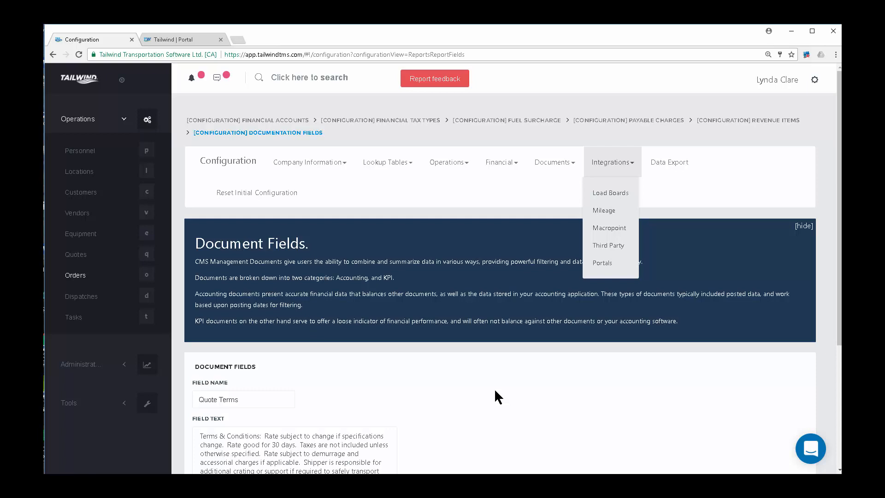
# View General Information's trip prefix, main branch and branches table, then go to Personnel.
pyautogui.click(311, 167)
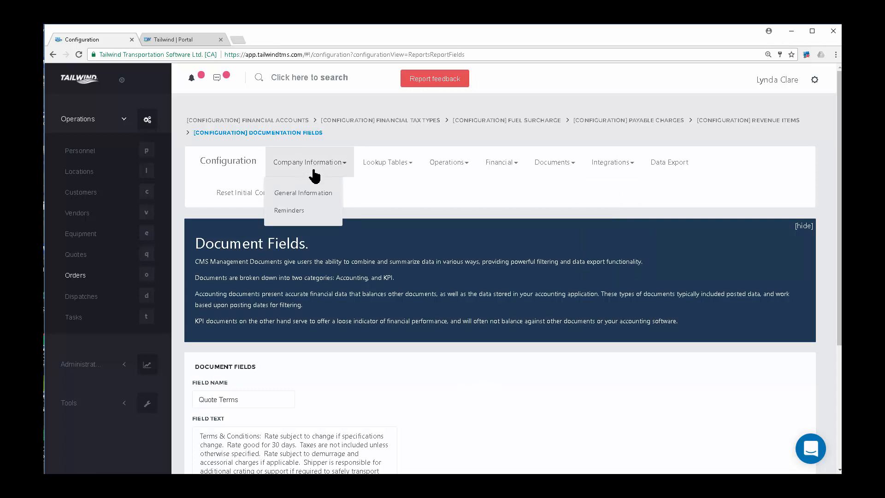
pyautogui.click(317, 194)
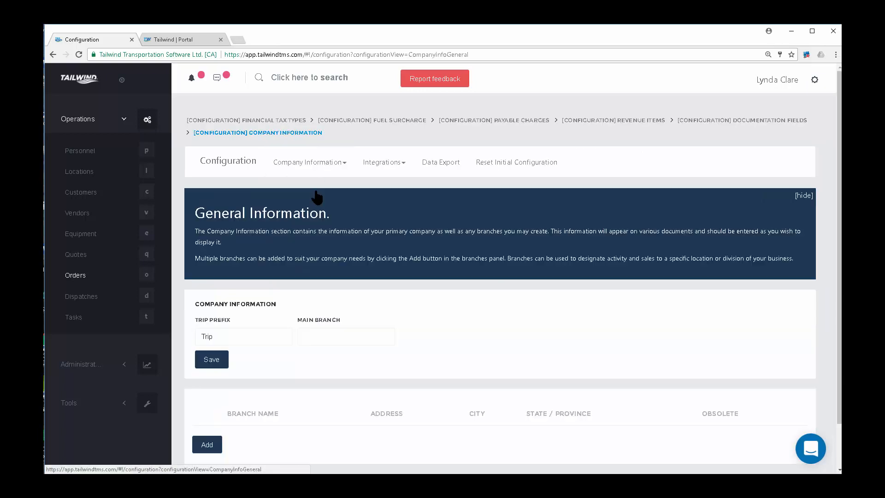
pyautogui.scroll(-3, 424, 345)
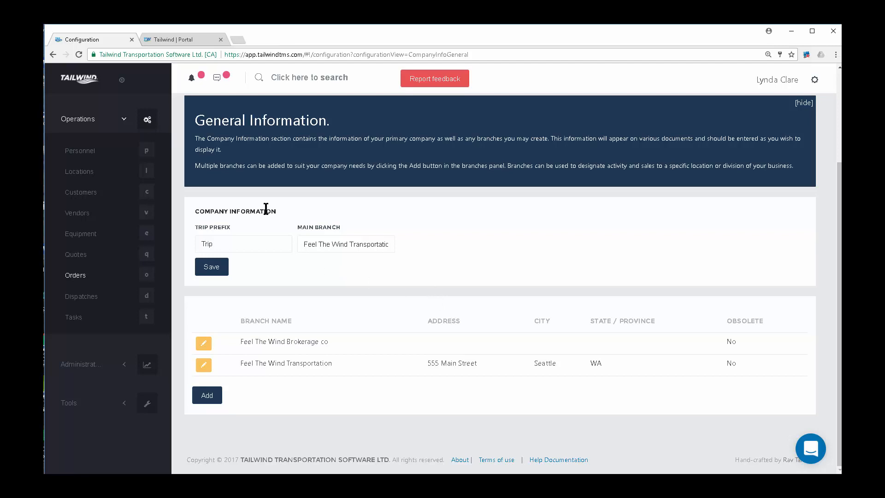
pyautogui.click(94, 154)
# Step through the Locations, Customers and Vendors lists to reach the Equipment list.
pyautogui.click(88, 175)
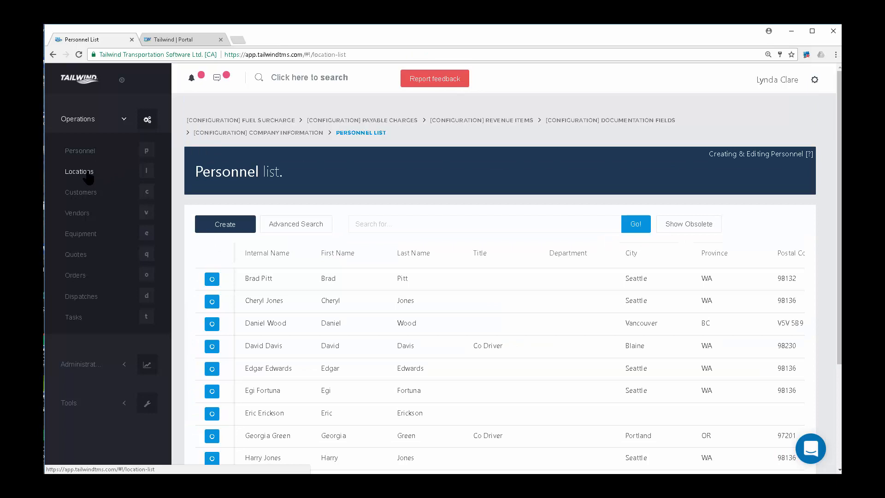
pyautogui.click(92, 197)
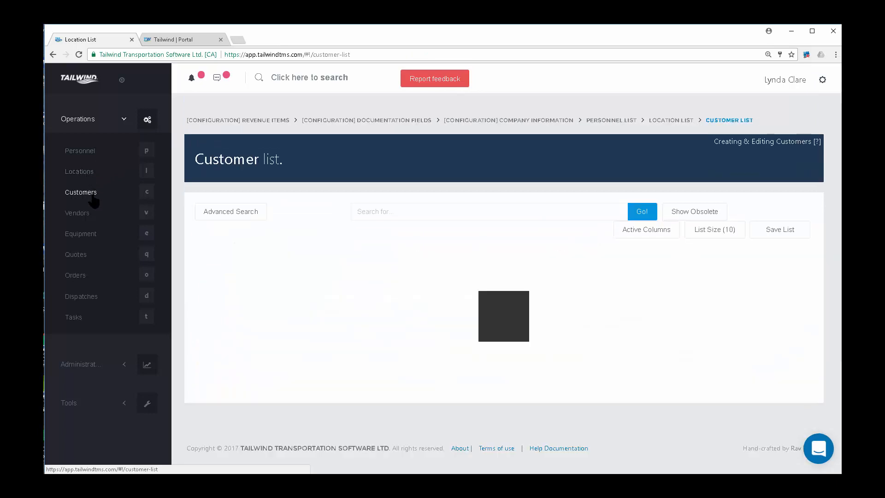
pyautogui.click(91, 216)
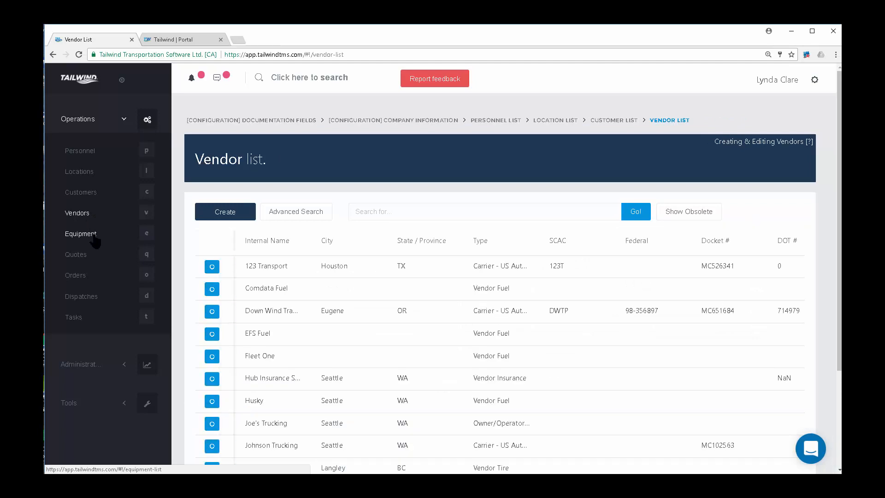
pyautogui.click(96, 240)
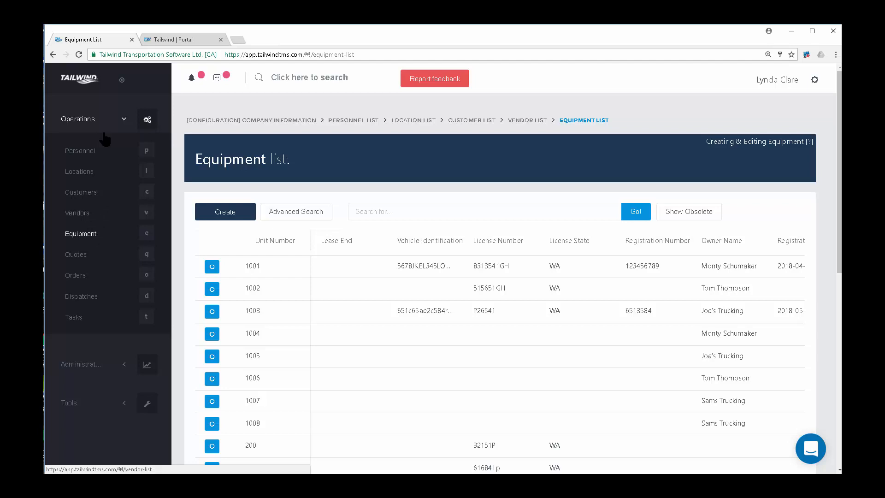
# Read the Populating Your Database support articles, then return to the TMS Personnel list.
pyautogui.click(167, 37)
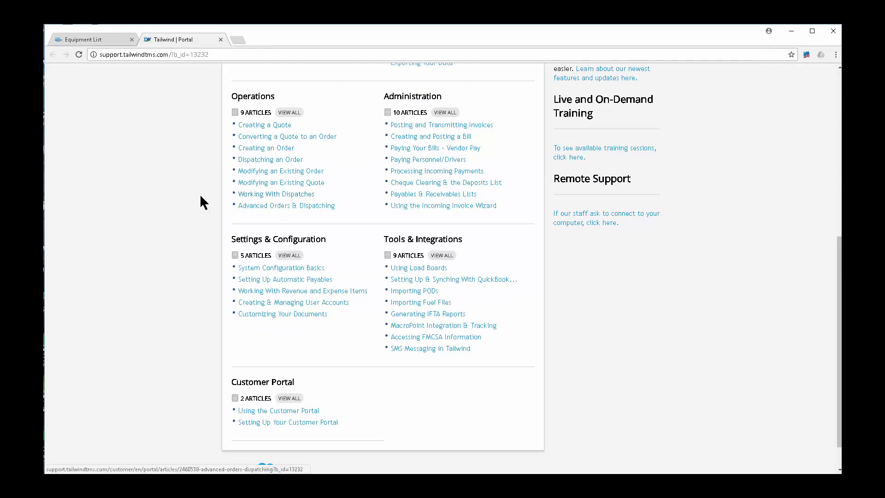
pyautogui.scroll(7, 185, 195)
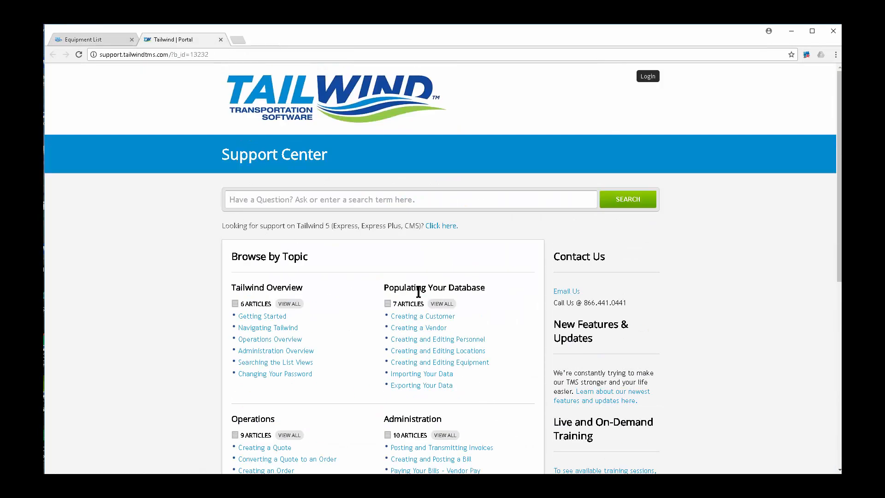
pyautogui.moveTo(487, 288); pyautogui.dragTo(362, 290)
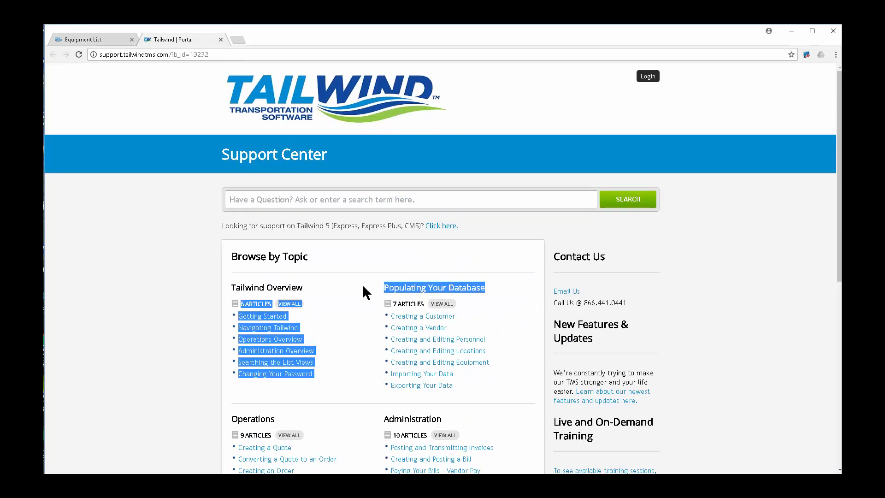
pyautogui.click(510, 311)
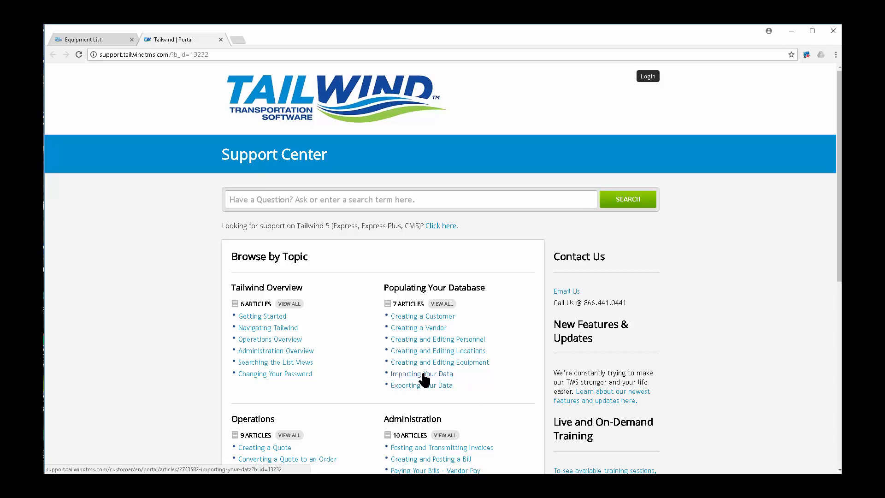
pyautogui.click(88, 40)
pyautogui.click(80, 151)
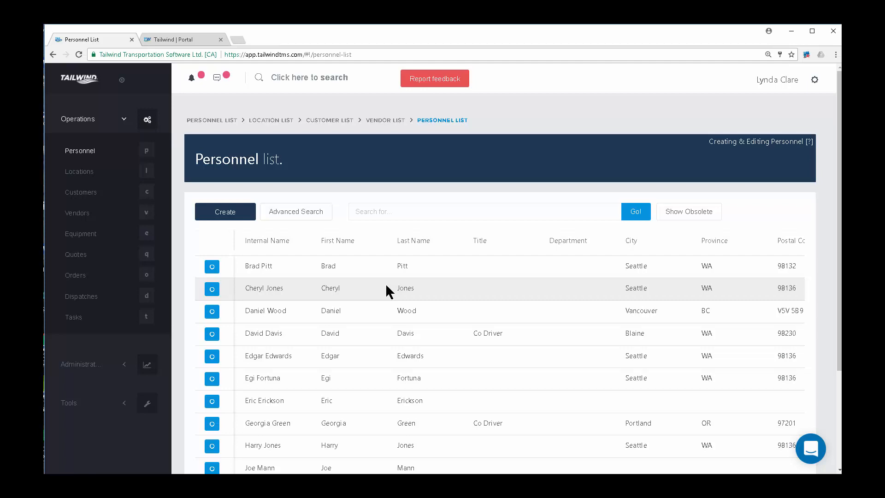
pyautogui.click(233, 213)
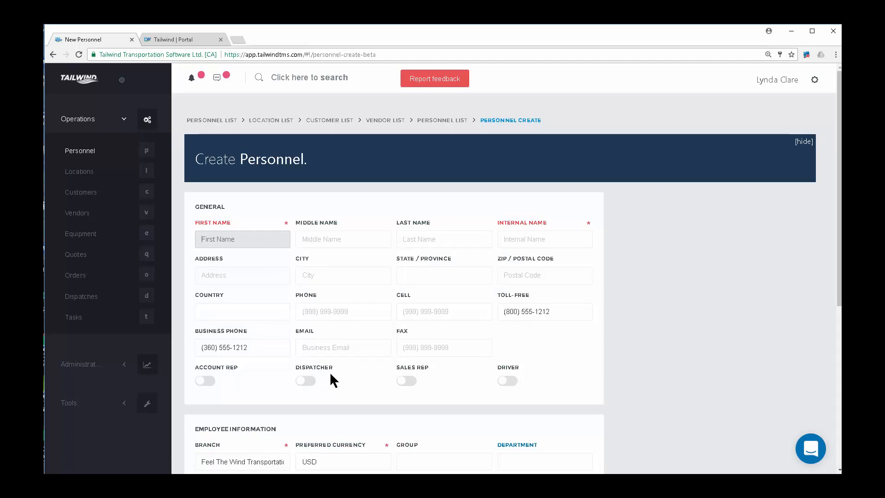
pyautogui.click(206, 381)
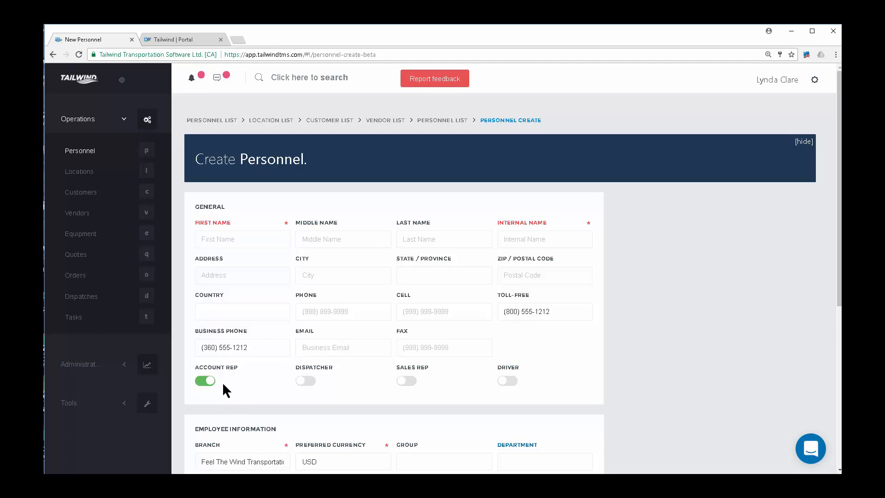
pyautogui.click(312, 383)
pyautogui.click(512, 381)
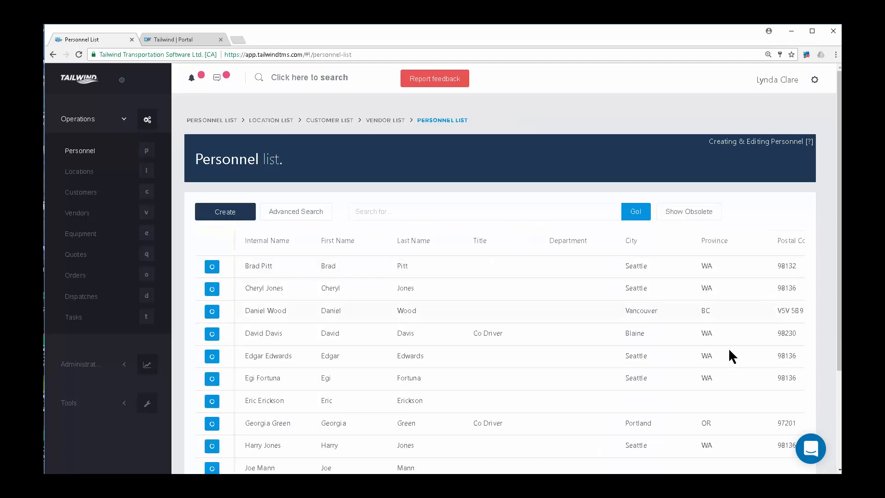
pyautogui.scroll(-1, 707, 378)
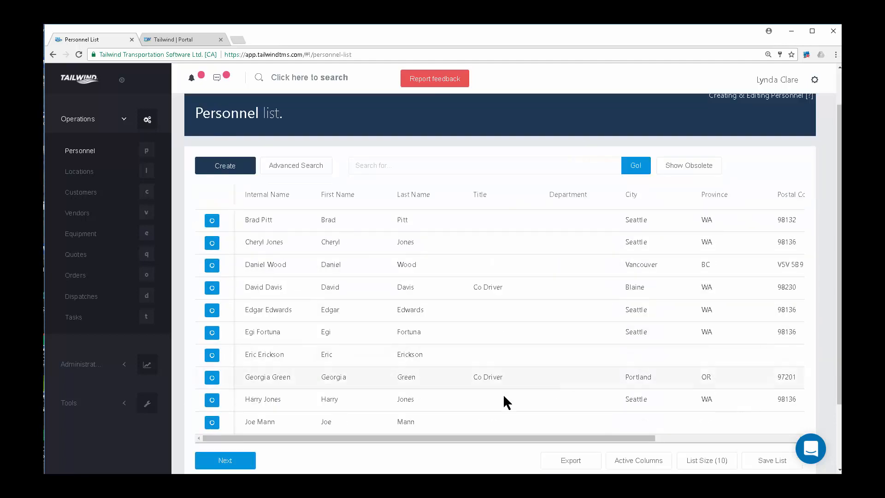
# Review one employee's driver and personnel record, then go back to the Personnel list.
pyautogui.click(213, 376)
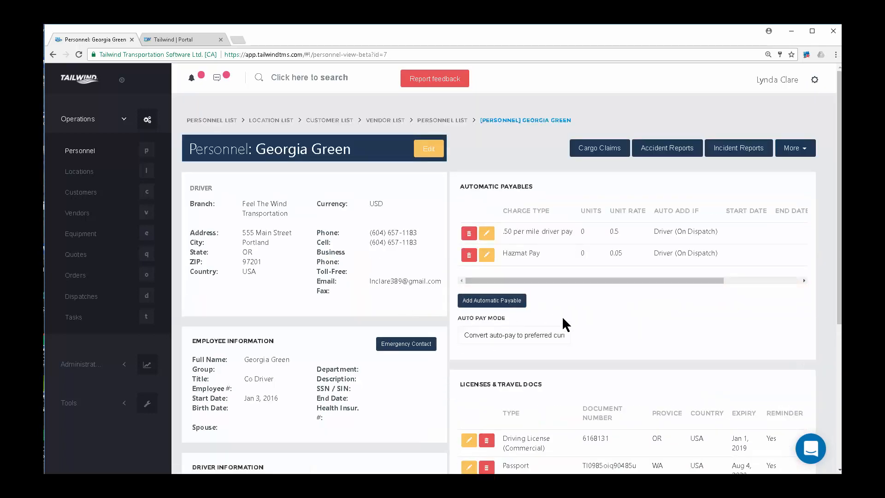
pyautogui.scroll(-1, 620, 297)
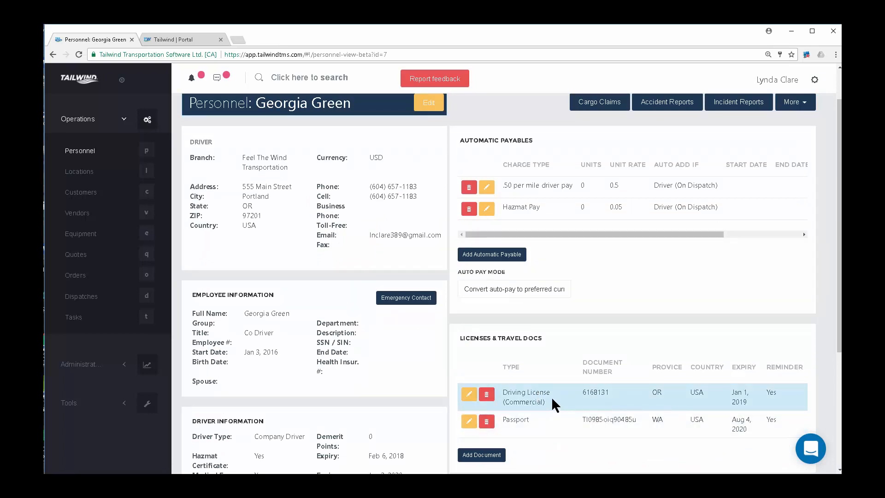
pyautogui.scroll(-2, 292, 379)
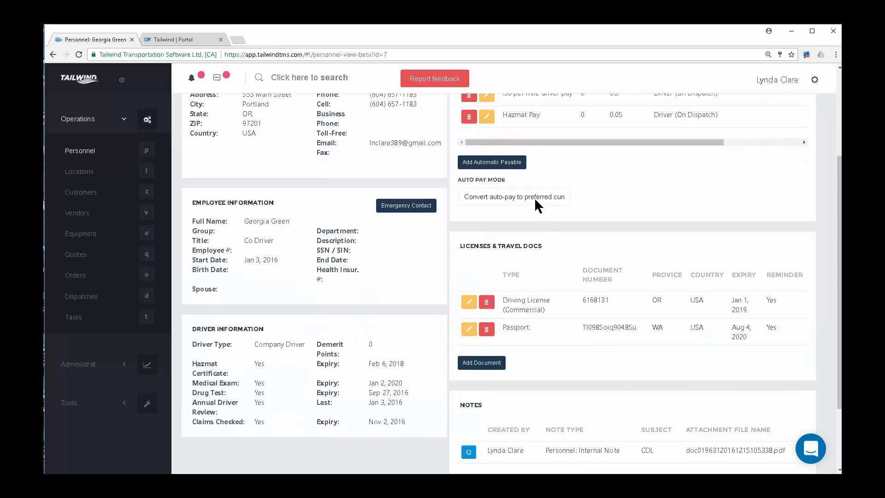
pyautogui.scroll(2, 560, 166)
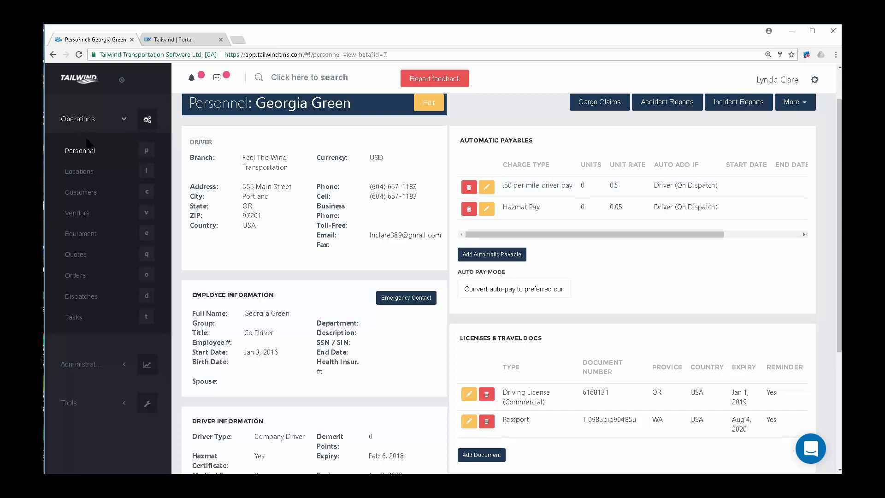
pyautogui.click(88, 152)
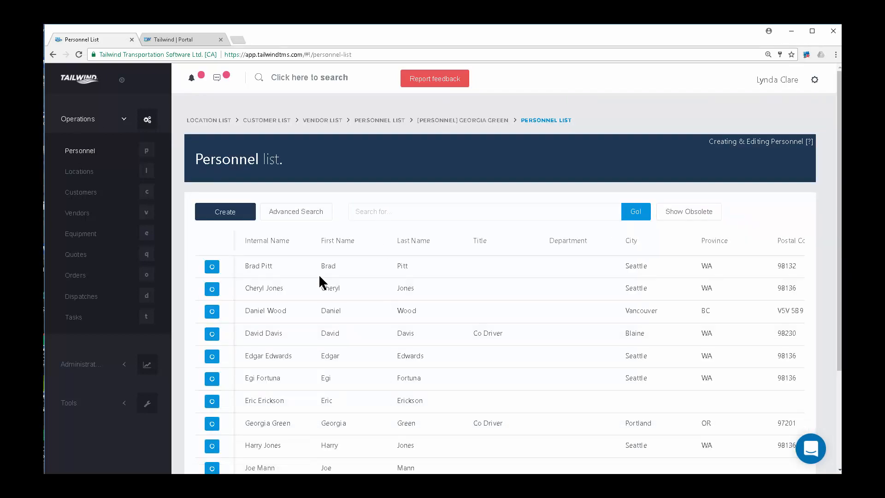
# Glance at the Portal tab, then bring up the Location list.
pyautogui.click(185, 42)
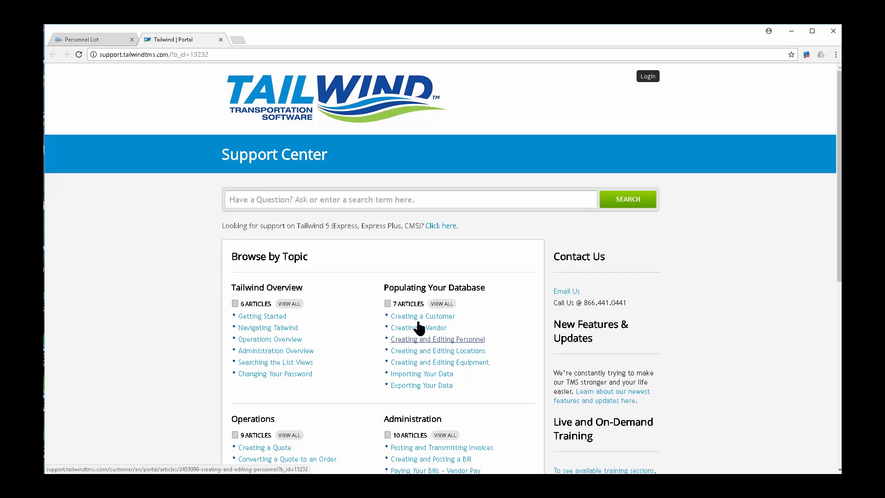
pyautogui.click(105, 42)
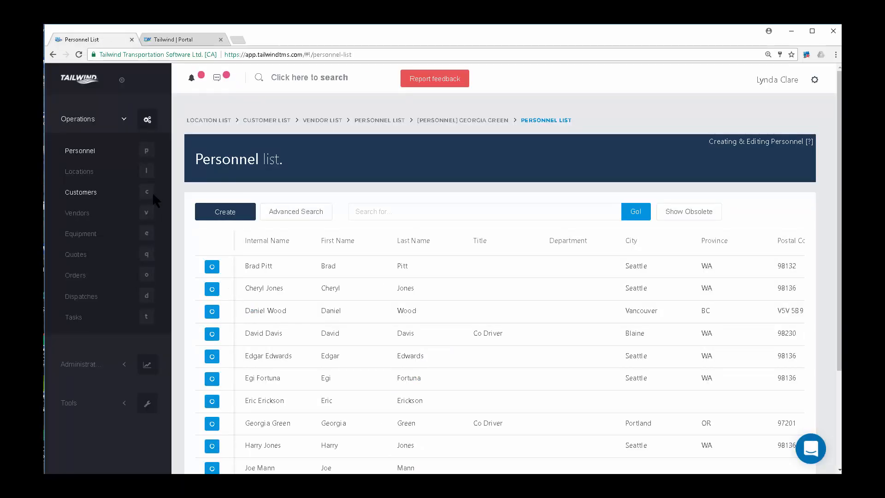
pyautogui.click(87, 174)
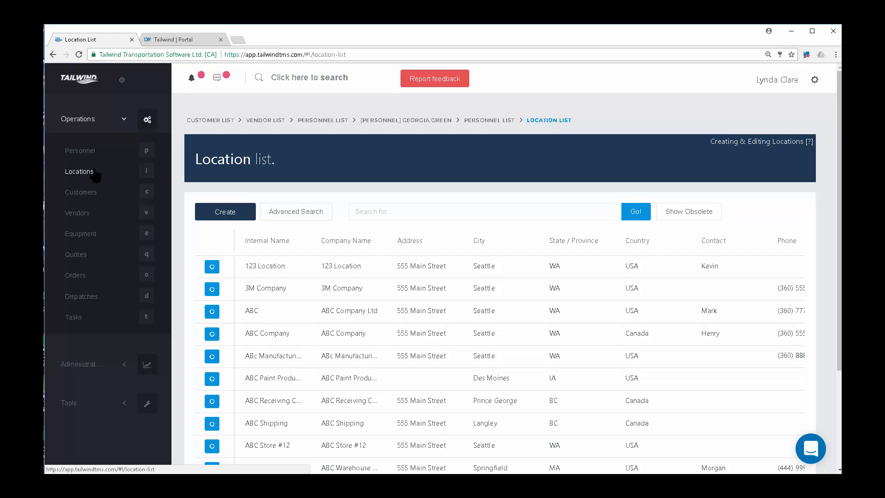
# Look over the blank Create Location form, then go to the Customer list.
pyautogui.click(237, 217)
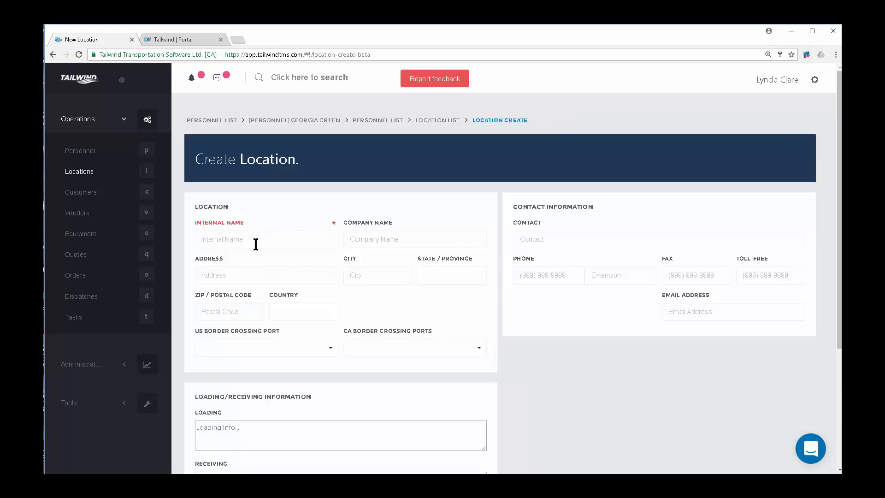
pyautogui.scroll(-2, 336, 339)
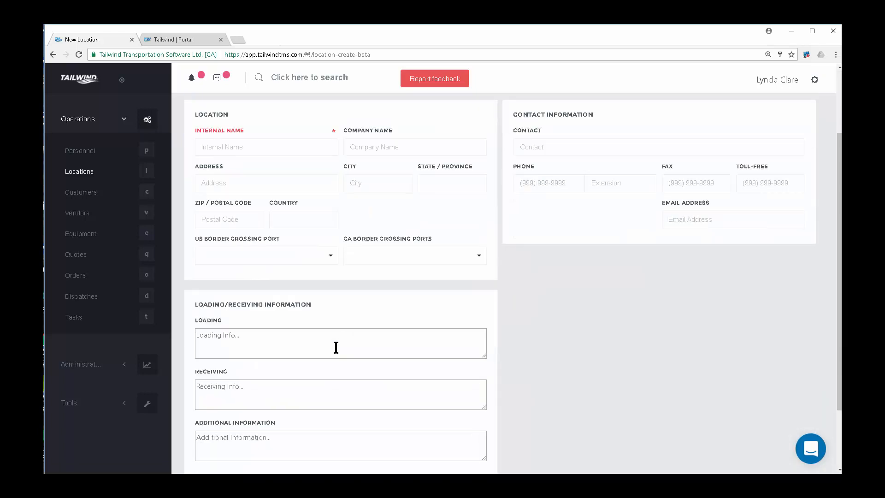
pyautogui.scroll(1, 336, 347)
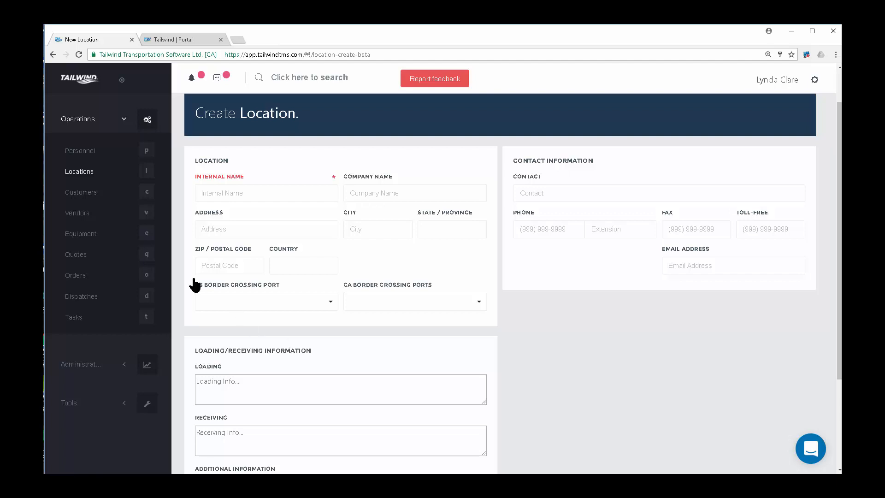
pyautogui.click(85, 194)
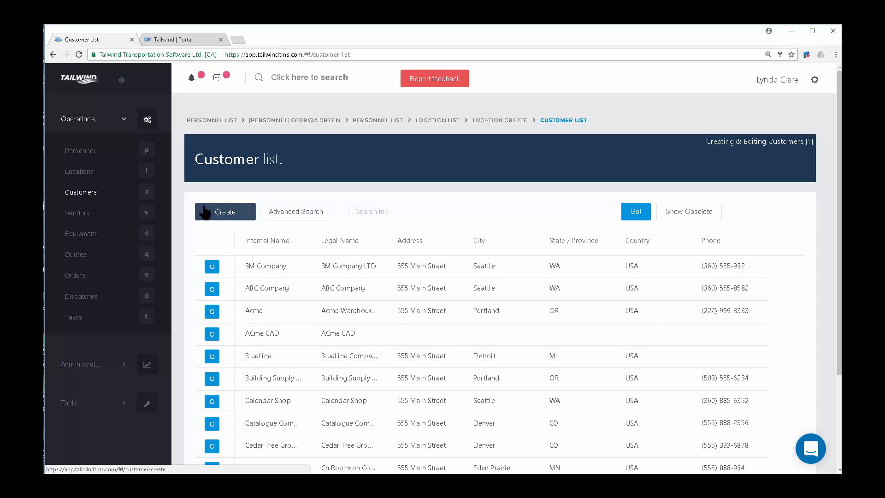
# Start a new customer and set its internal name to 'Imperial Glass'.
pyautogui.click(229, 213)
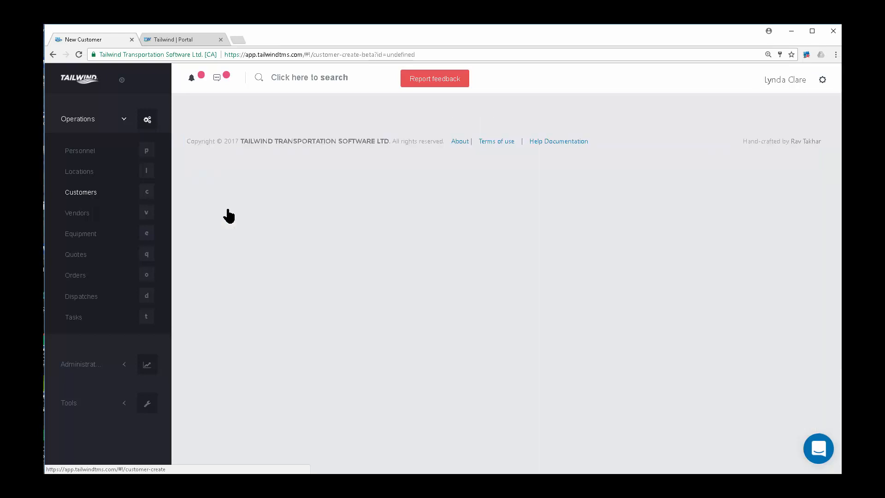
pyautogui.scroll(-4, 390, 397)
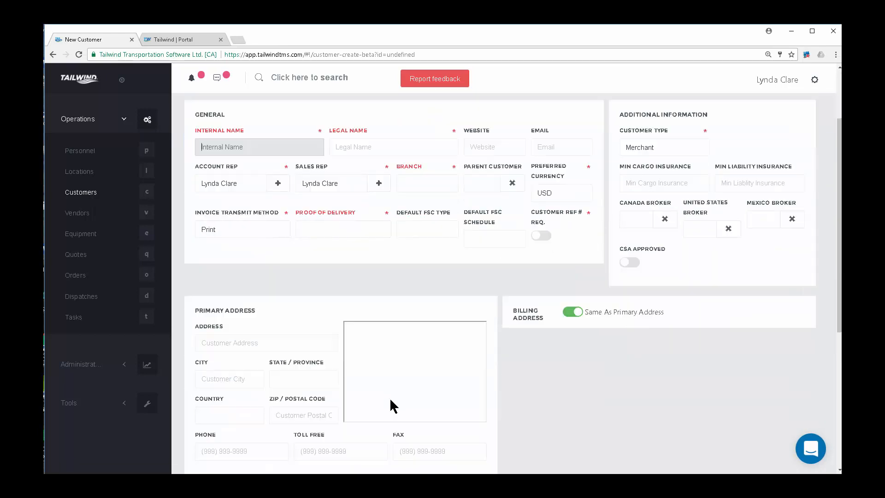
pyautogui.scroll(4, 531, 414)
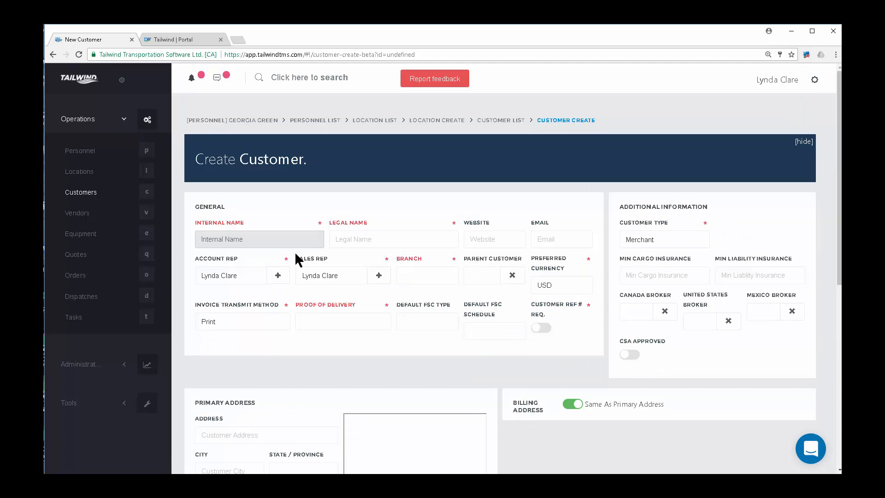
pyautogui.write('Imperial Glass C')
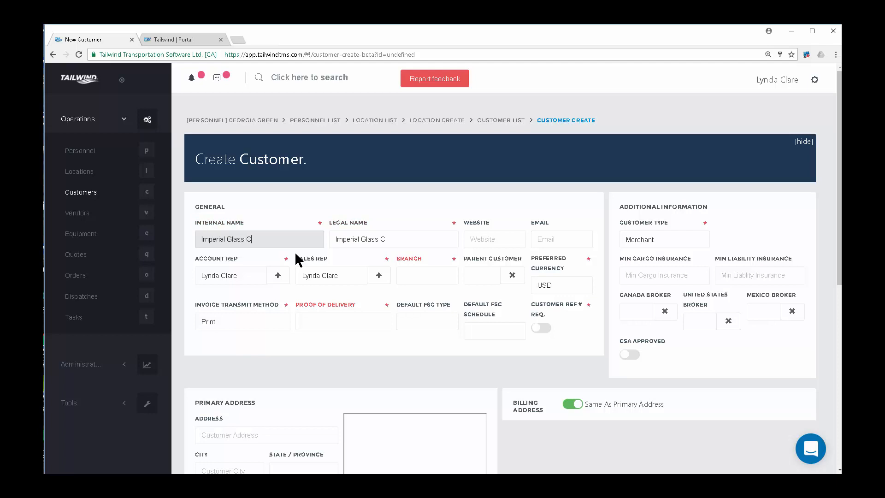
pyautogui.write('ompany')
pyautogui.moveTo(279, 240); pyautogui.dragTo(177, 249)
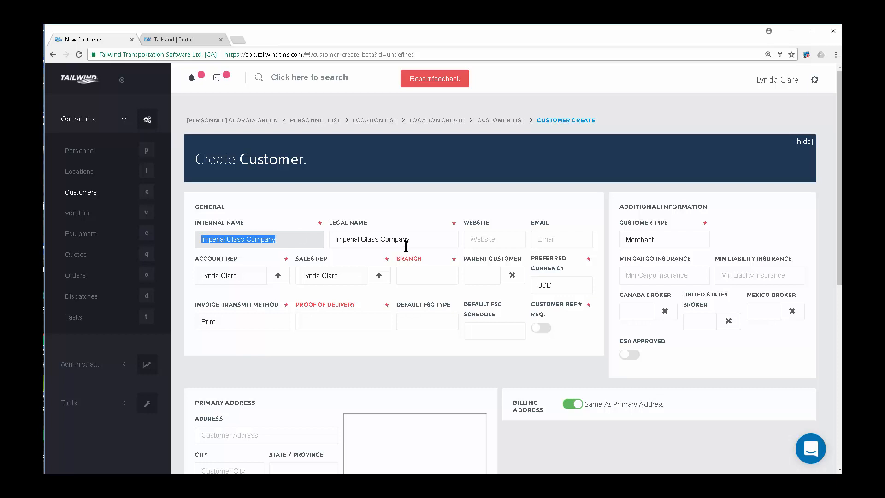
pyautogui.click(227, 240)
pyautogui.moveTo(252, 239); pyautogui.dragTo(296, 239)
pyautogui.press('BackSpace')
# Complete the legal name as 'Imperial Glass Company Ltd'.
pyautogui.click(396, 239)
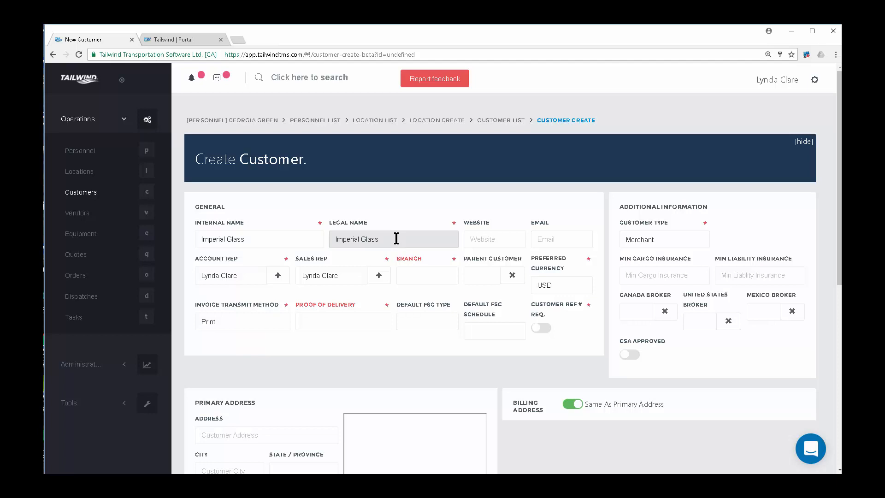
pyautogui.write('Company Ltd')
pyautogui.click(245, 276)
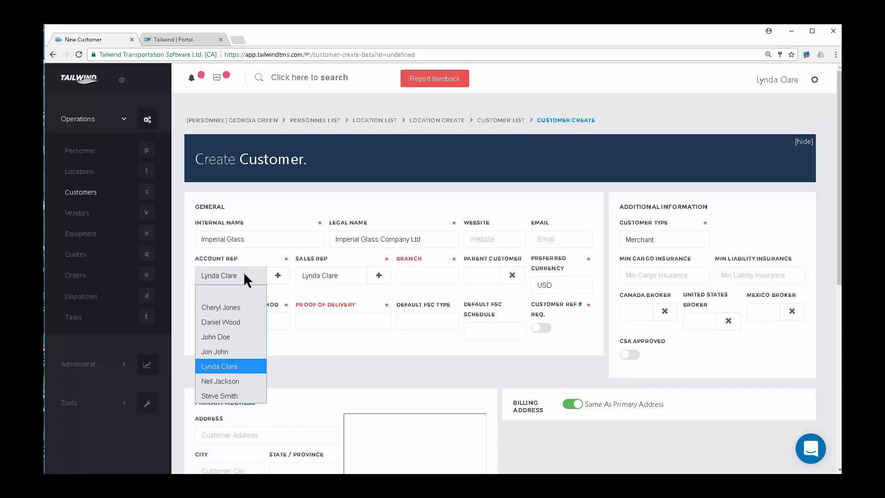
# Keep the account rep, pick a different sales rep, and choose the Feel The Wind Transportation branch.
pyautogui.click(245, 274)
pyautogui.click(347, 275)
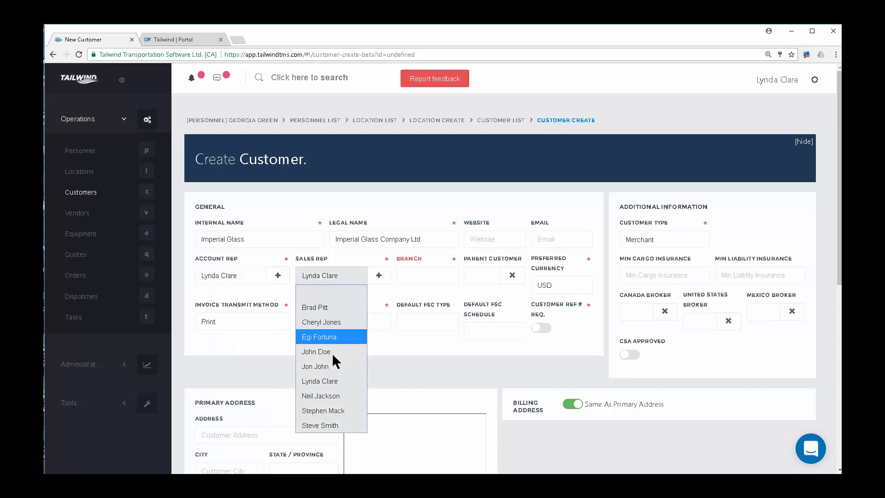
pyautogui.click(331, 365)
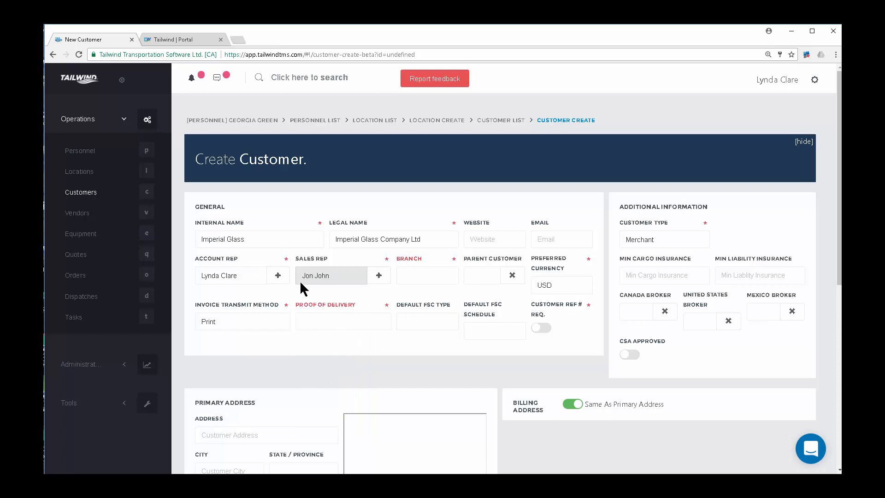
pyautogui.click(442, 272)
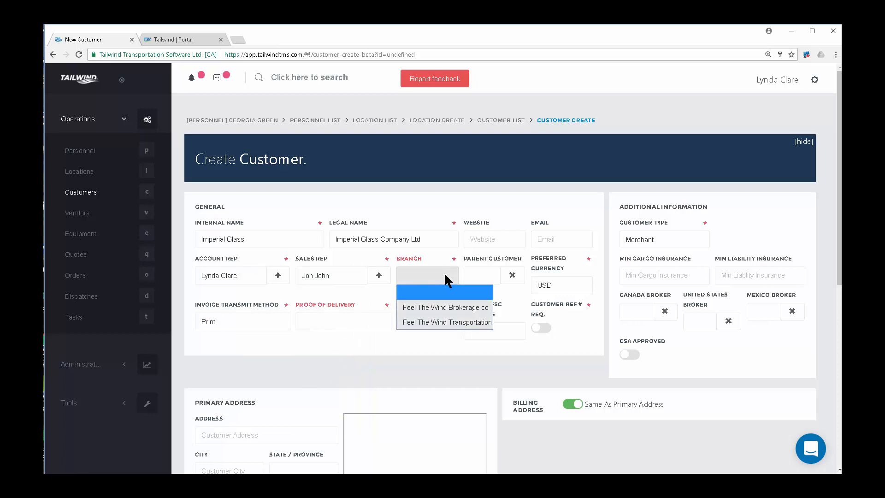
pyautogui.click(445, 322)
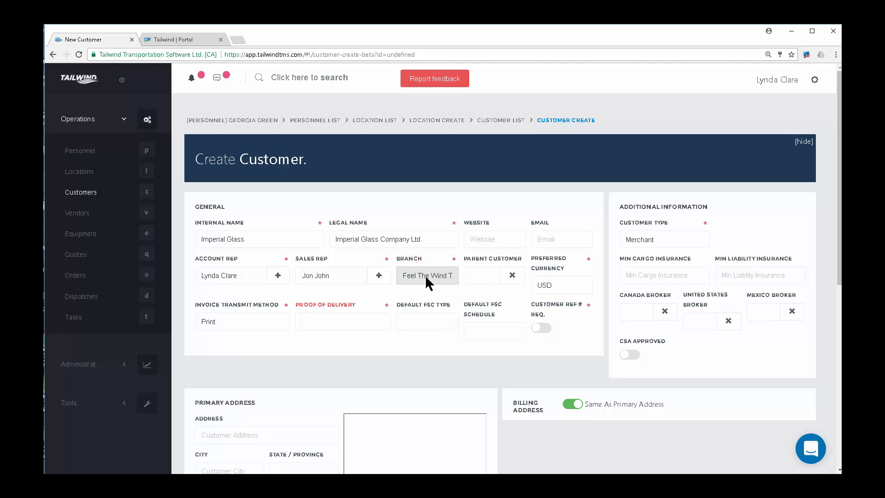
# Keep USD as the preferred currency and have invoices sent by Email.
pyautogui.click(579, 286)
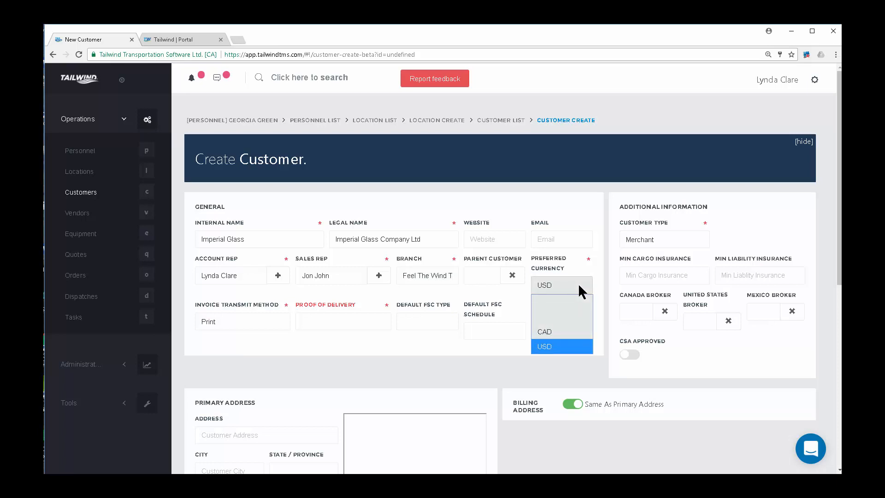
pyautogui.click(556, 347)
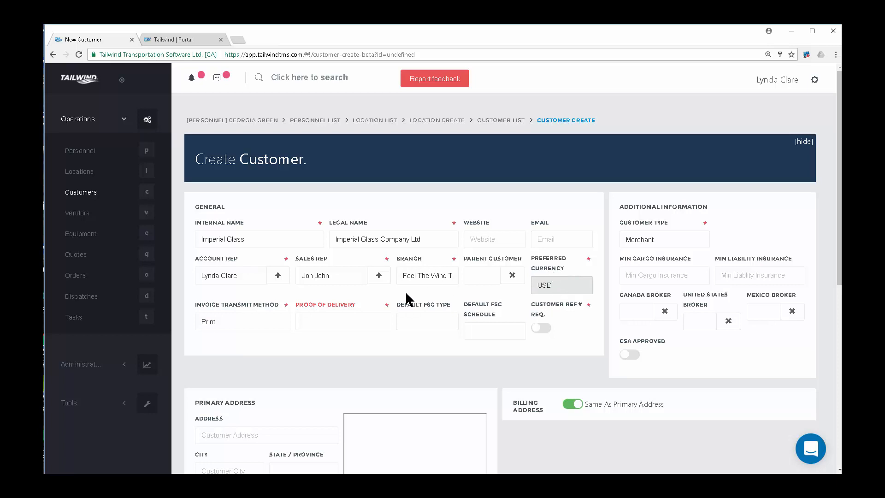
pyautogui.click(223, 323)
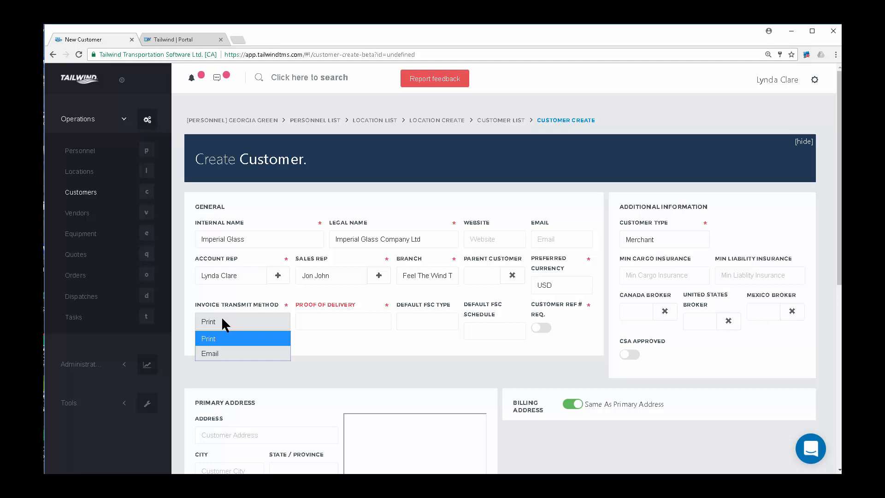
pyautogui.click(225, 350)
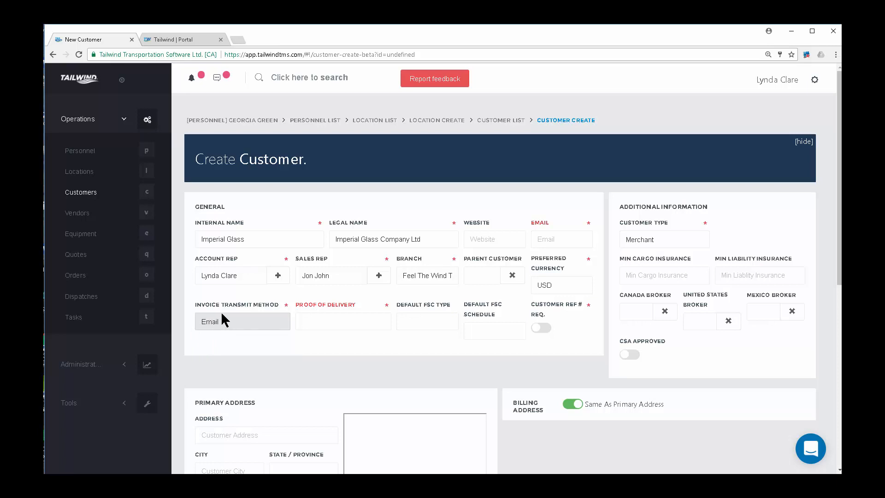
# Enter the customer's billing e-mail address in the Email field.
pyautogui.click(546, 238)
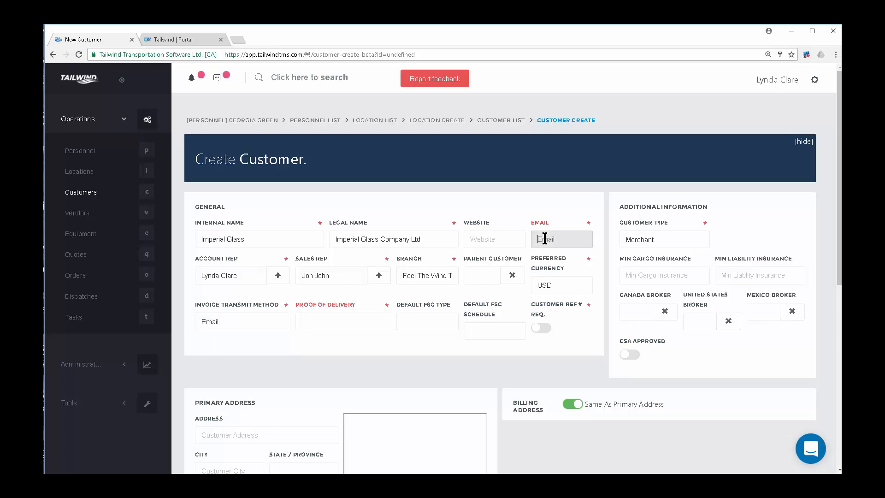
pyautogui.press('Home')
# Set Proof of Delivery to Any POD Required and leave Customer Ref # Req. off.
pyautogui.click(315, 325)
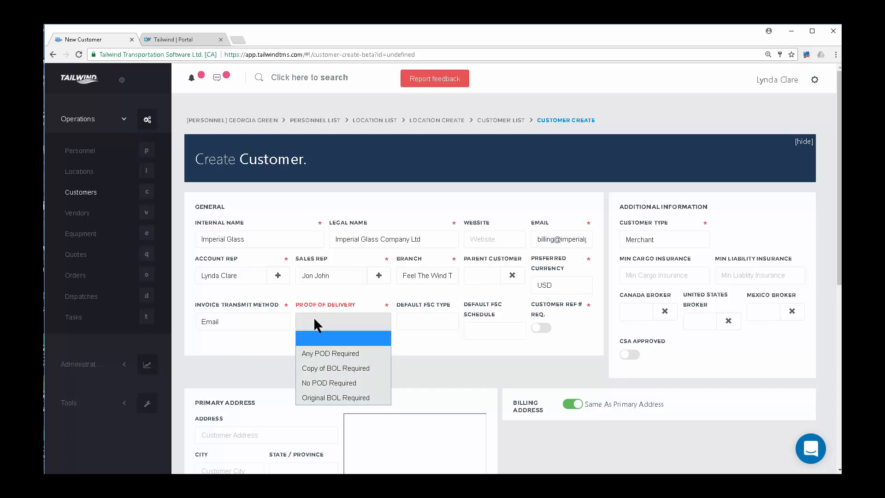
pyautogui.click(326, 353)
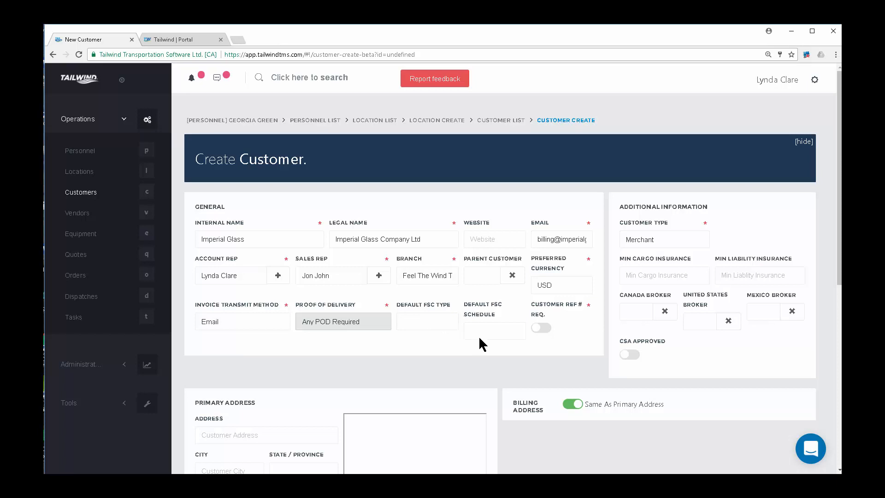
pyautogui.click(546, 329)
pyautogui.click(542, 328)
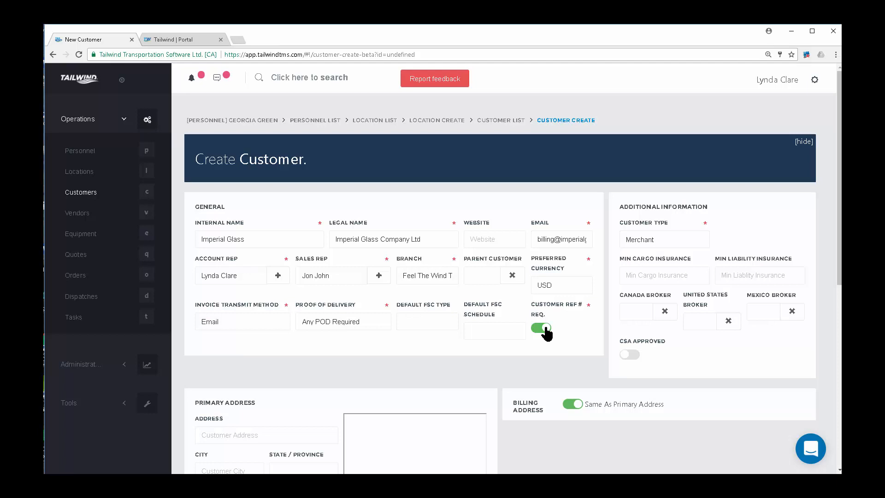
pyautogui.click(538, 326)
pyautogui.click(543, 329)
pyautogui.click(688, 240)
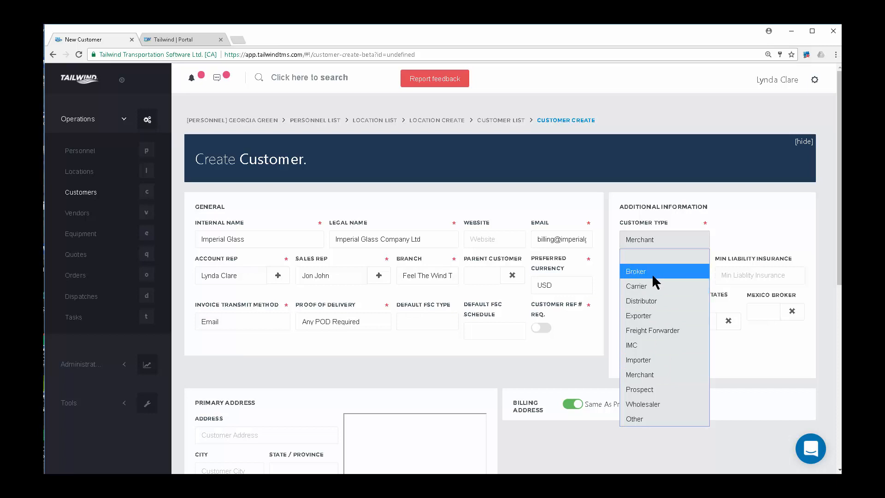
# Keep Merchant as customer type, leave US Broker blank, and start the primary street address.
pyautogui.click(655, 374)
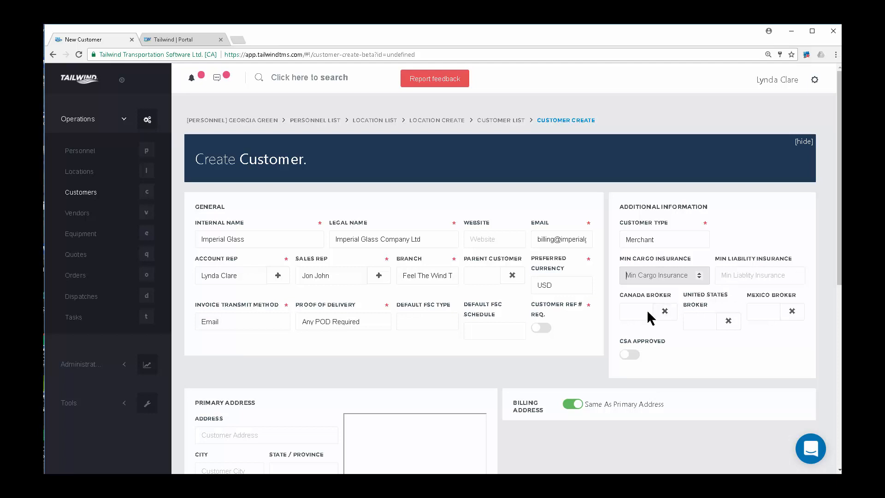
pyautogui.click(700, 323)
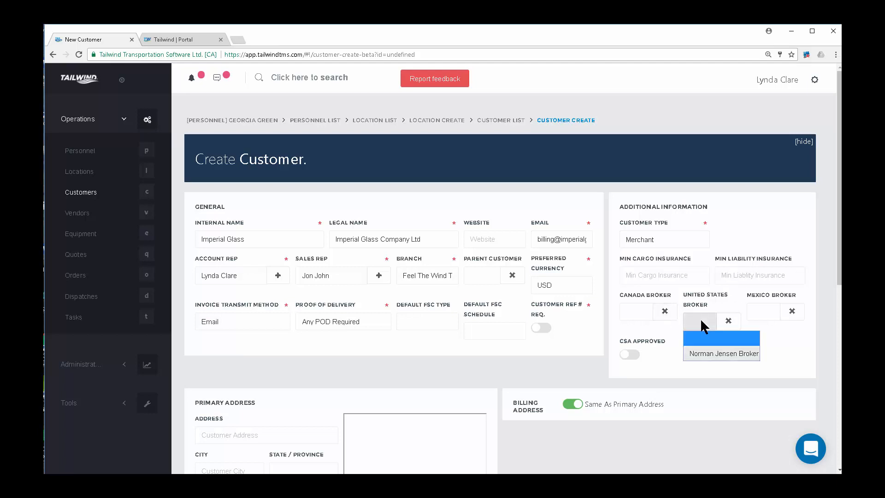
pyautogui.click(707, 319)
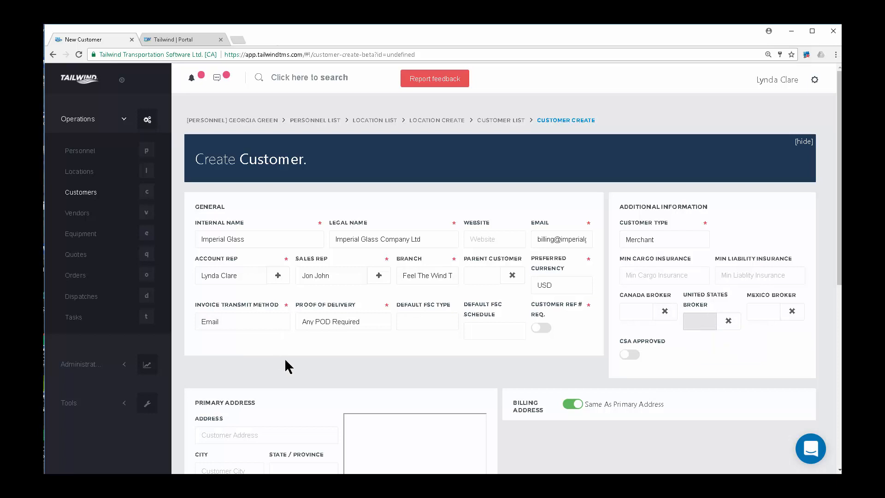
pyautogui.scroll(-4, 286, 366)
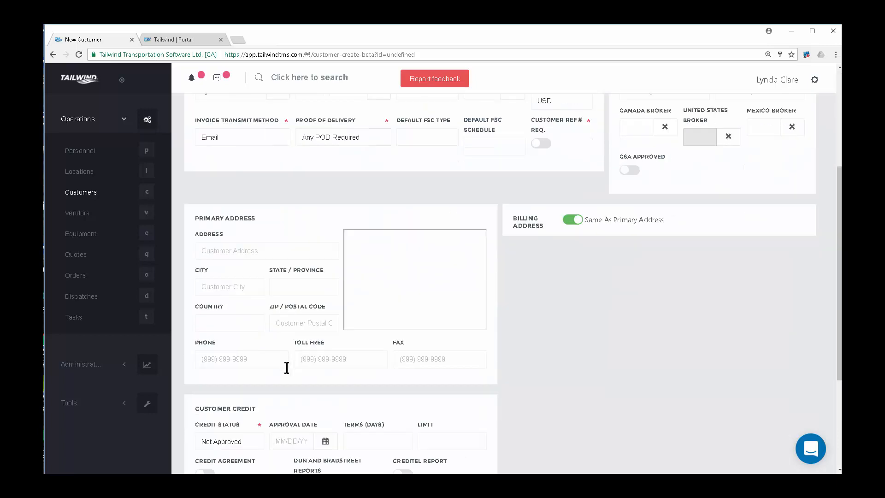
pyautogui.click(212, 252)
pyautogui.write('555 ')
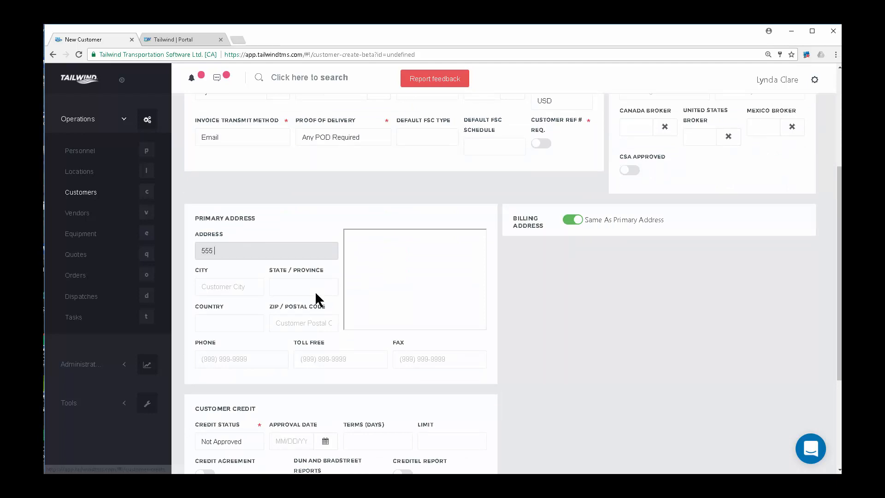
pyautogui.write('Main Street')
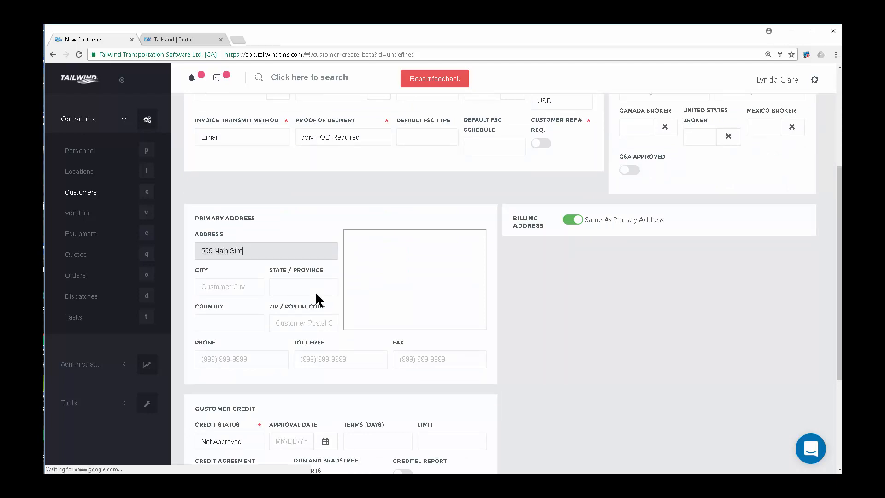
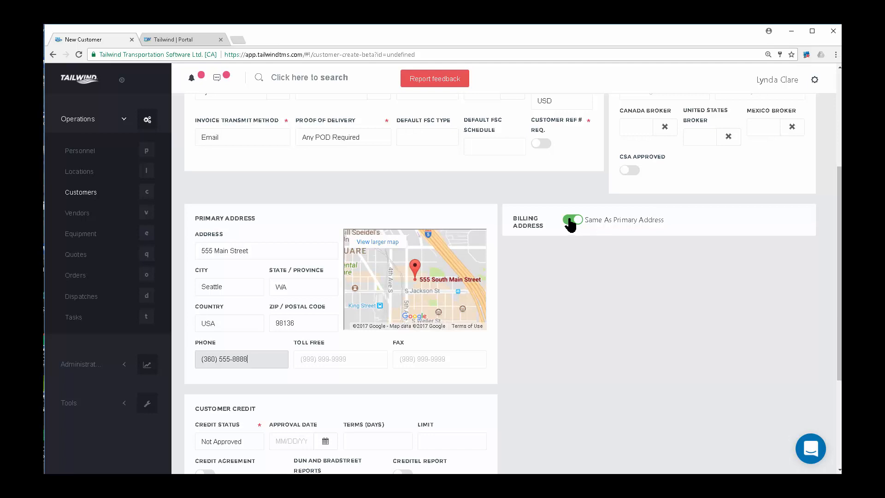
# Keep the billing address the same as the primary address.
pyautogui.click(571, 222)
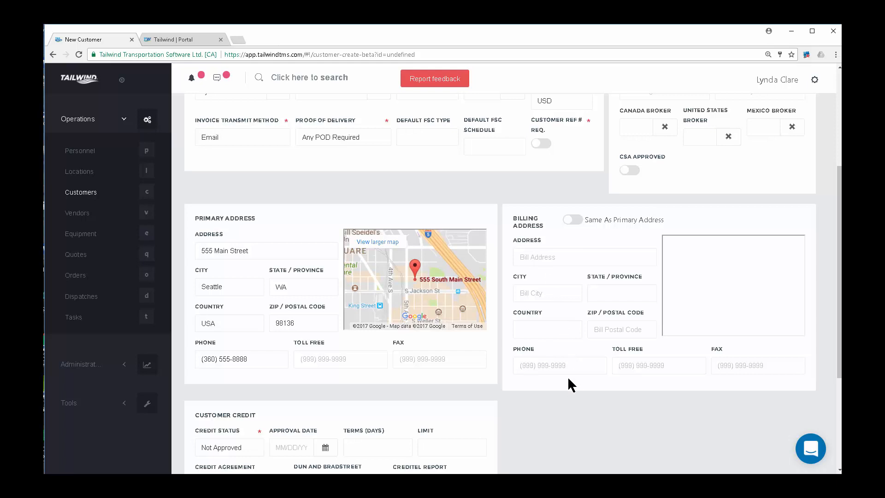
pyautogui.click(579, 221)
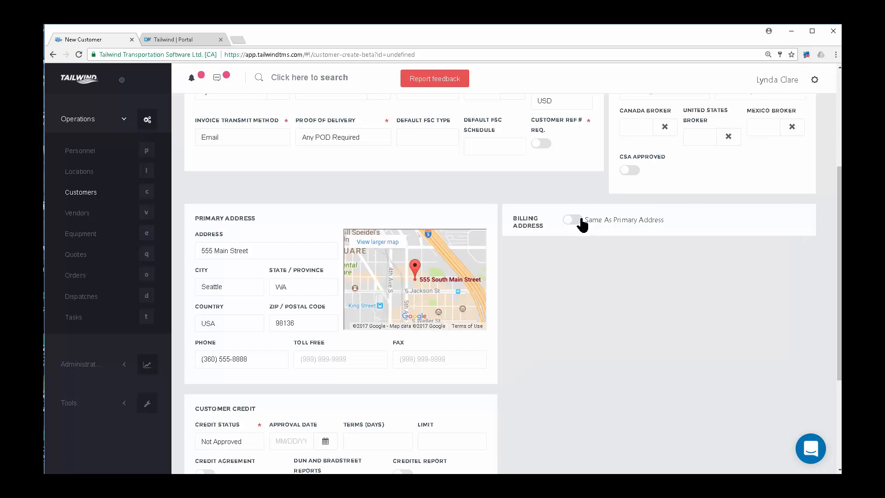
pyautogui.scroll(-2, 526, 351)
pyautogui.scroll(-2, 498, 366)
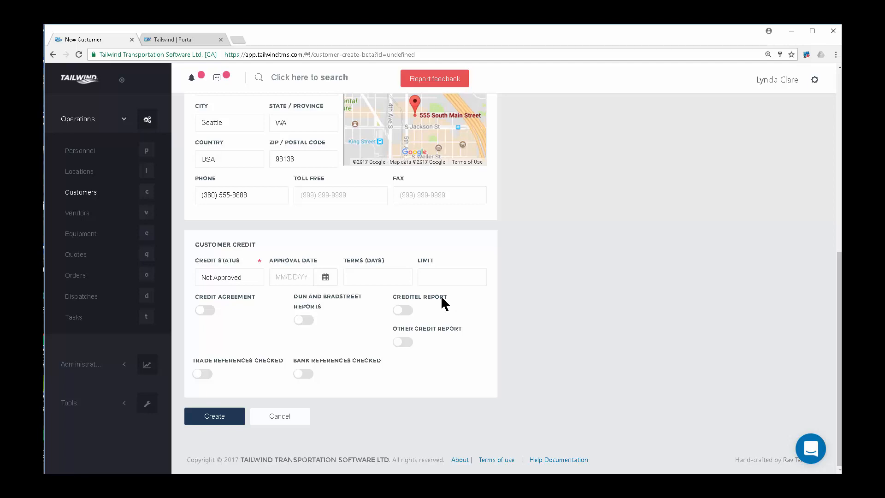
# Approve credit dated 10/02/2017 with 30-day terms and a 25000.00 limit.
pyautogui.click(243, 278)
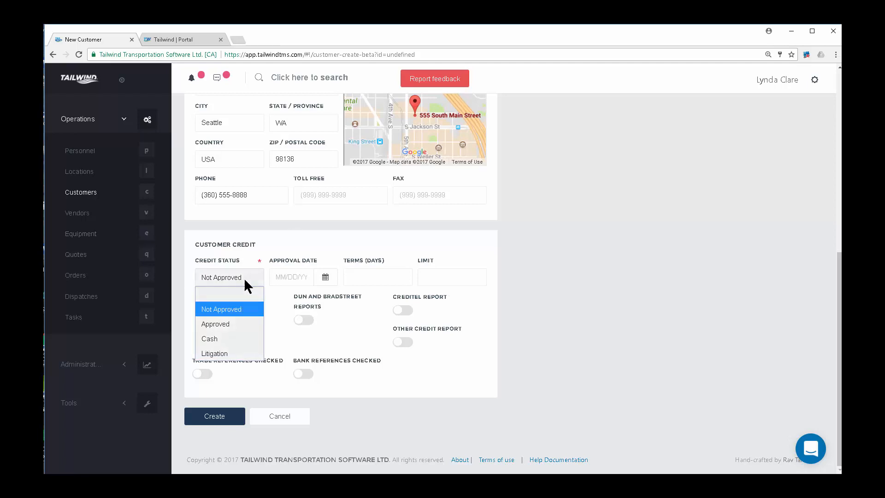
pyautogui.click(236, 323)
pyautogui.click(302, 280)
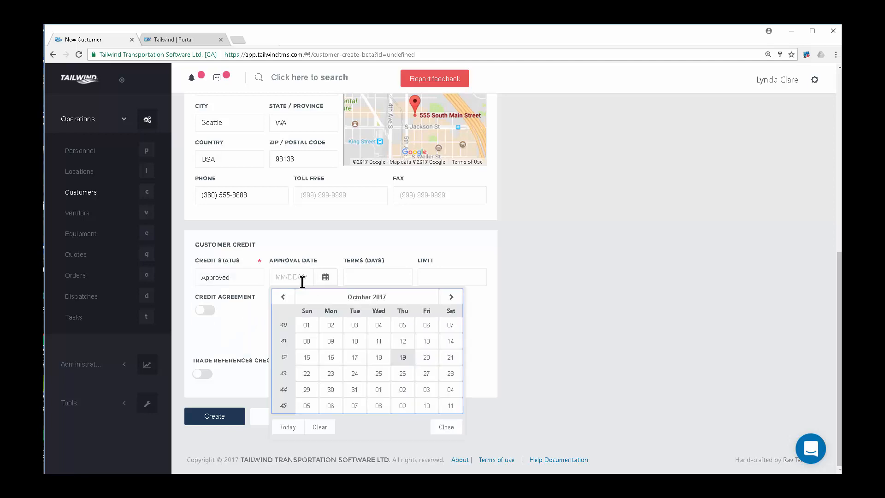
pyautogui.click(330, 325)
pyautogui.click(372, 281)
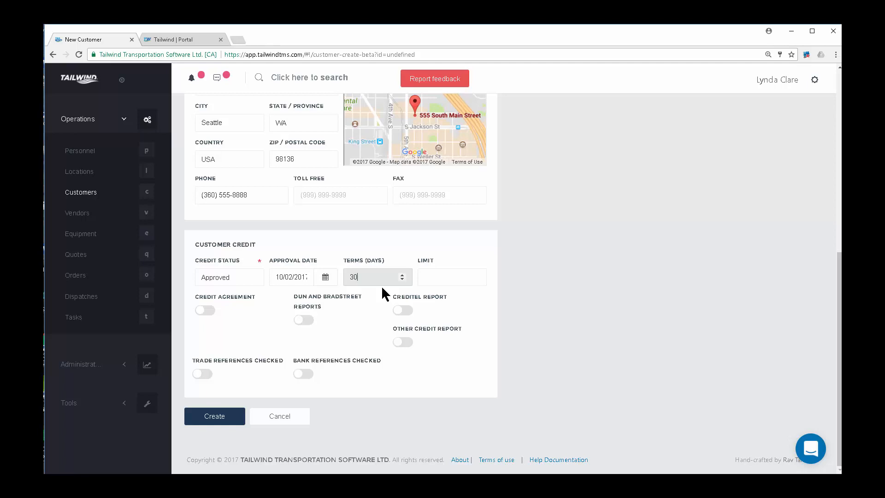
pyautogui.click(437, 276)
pyautogui.write('25000.00')
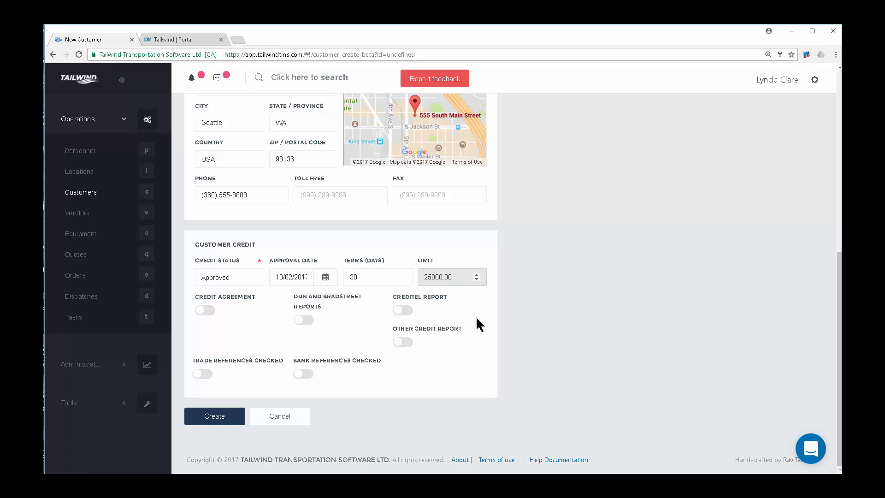
# Mark Credit Agreement and Trade References Checked, then create the Imperial Glass customer.
pyautogui.click(213, 312)
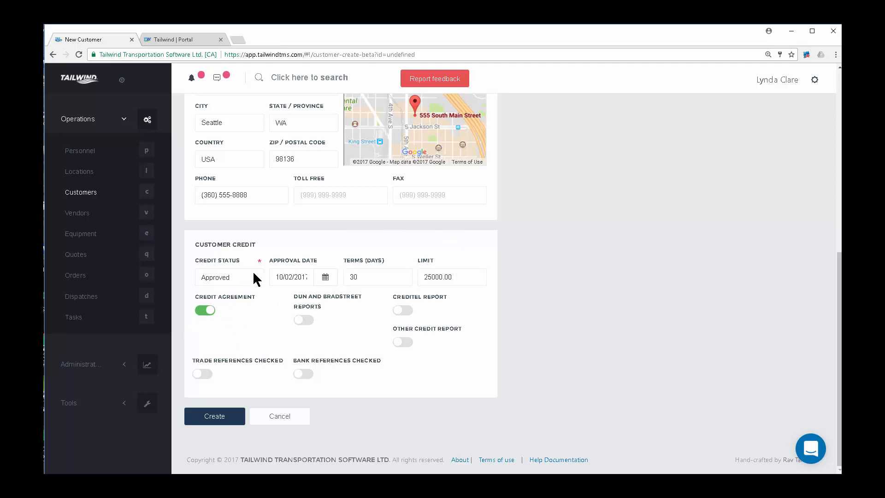
pyautogui.click(208, 375)
pyautogui.scroll(8, 530, 375)
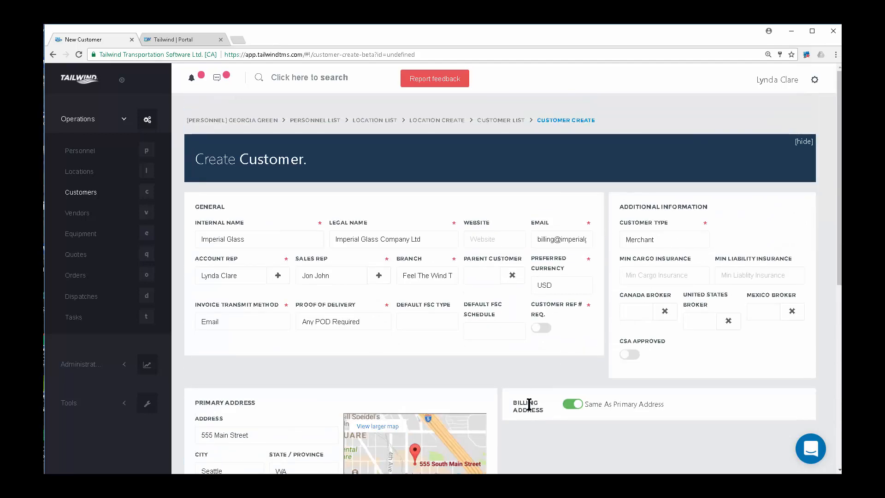
pyautogui.scroll(-7, 529, 403)
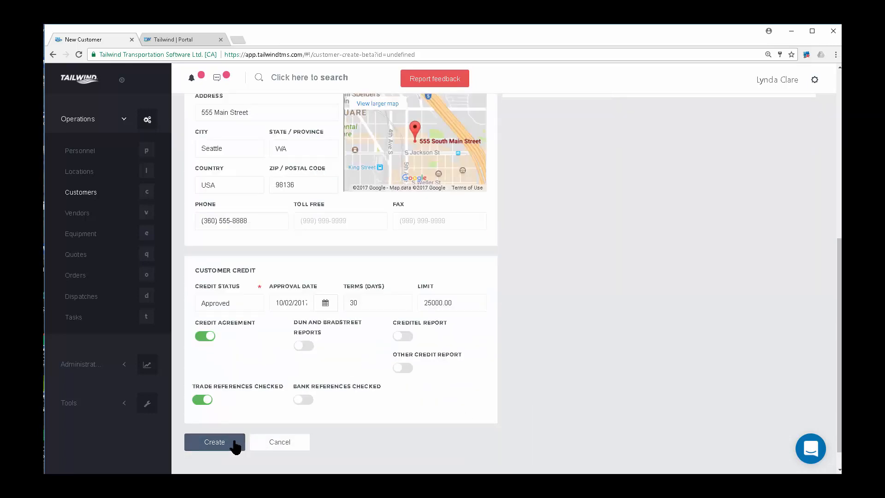
pyautogui.click(217, 444)
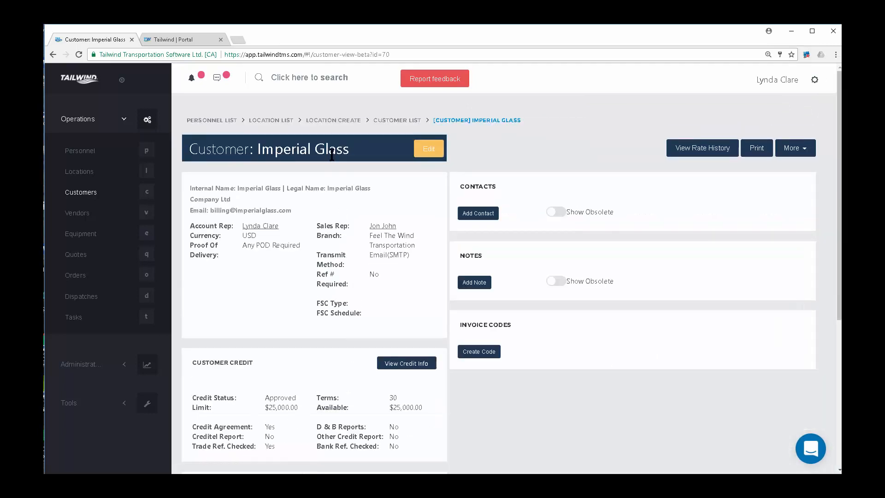
# Add a new contact, entering their first name, with the position 'Order Desk'.
pyautogui.click(482, 280)
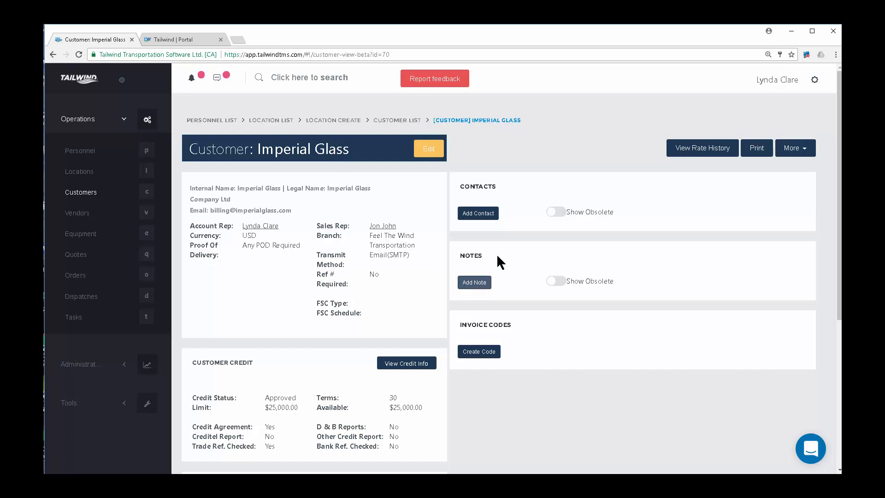
pyautogui.click(492, 212)
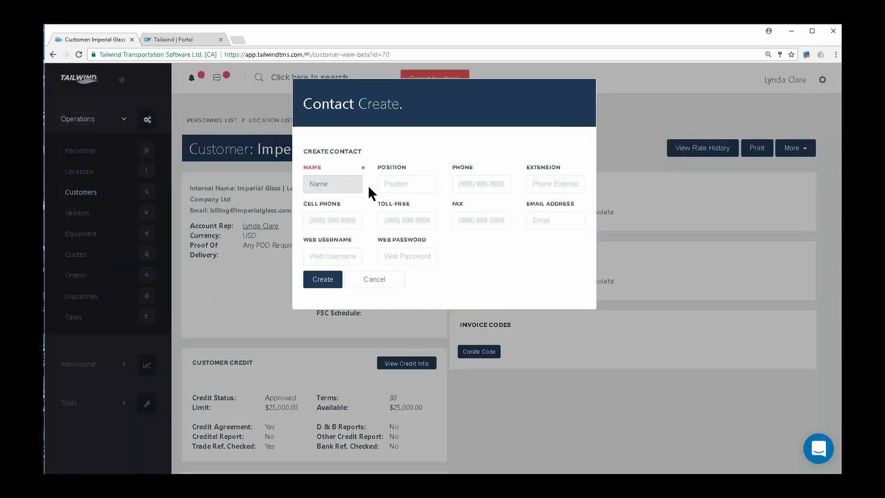
pyautogui.write('Cheryl')
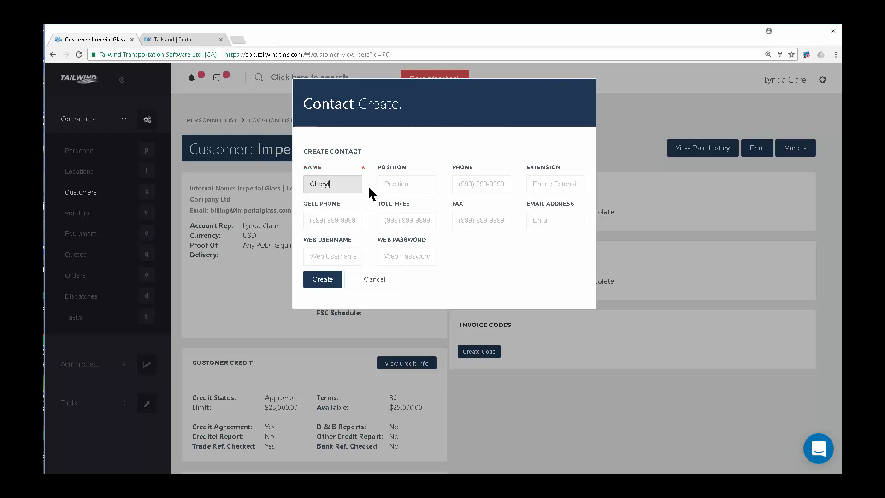
pyautogui.press('Tab')
pyautogui.write('Orede')
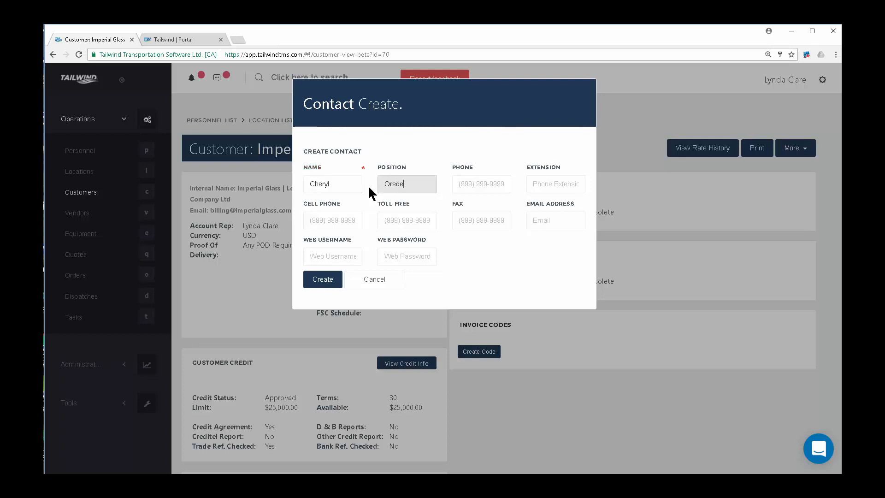
pyautogui.press('BackSpace')
pyautogui.press('BackSpace')
pyautogui.press('BackSpace')
pyautogui.write('der Desl')
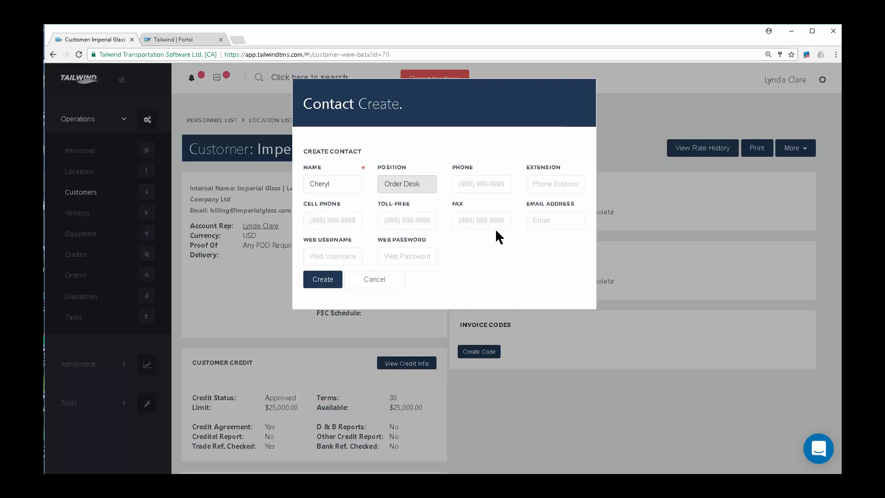
pyautogui.click(543, 219)
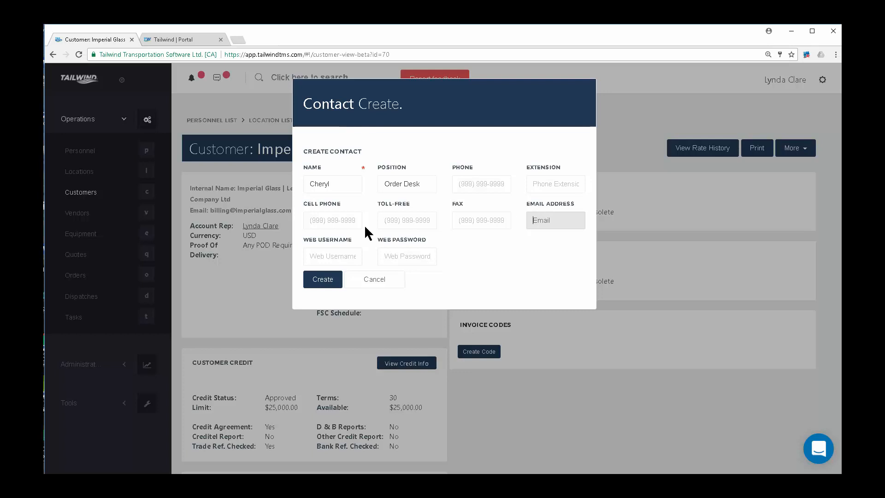
pyautogui.click(327, 280)
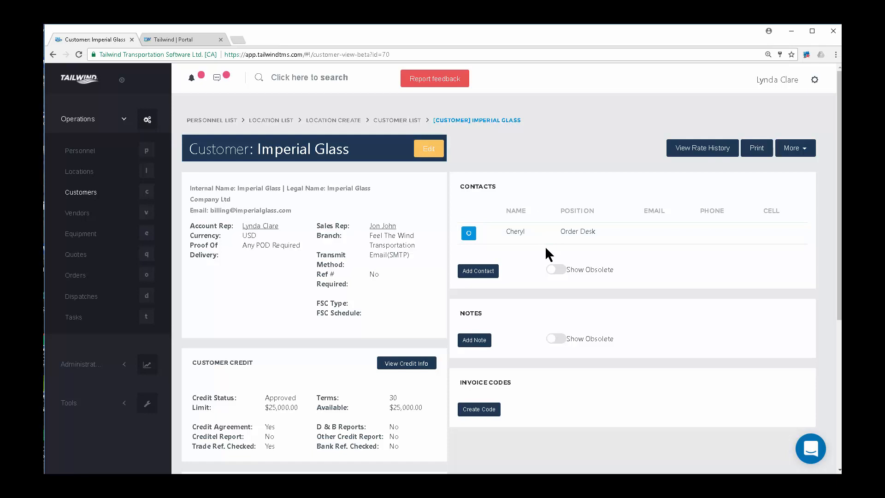
# Open the new contact's full details page.
pyautogui.click(468, 233)
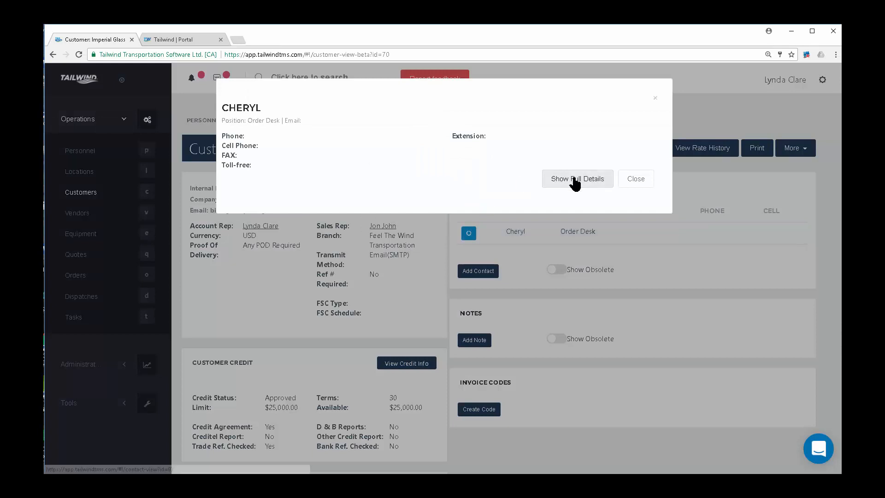
pyautogui.click(573, 180)
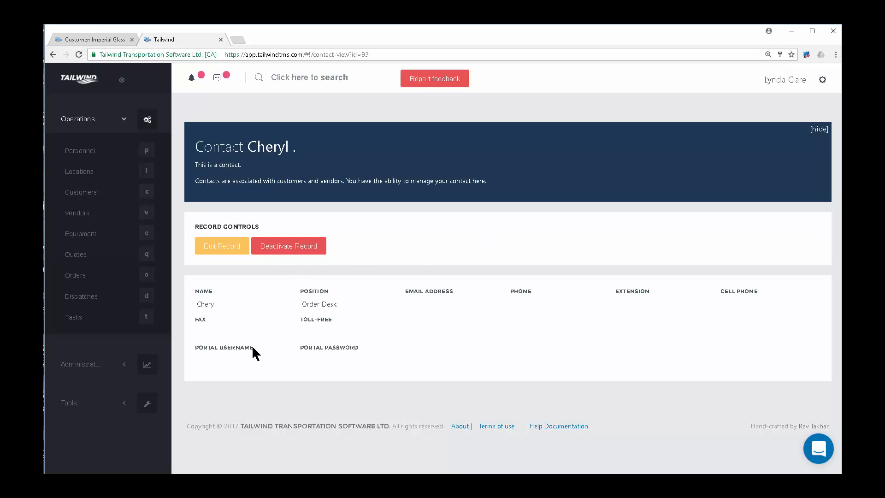
pyautogui.moveTo(359, 346); pyautogui.dragTo(314, 350)
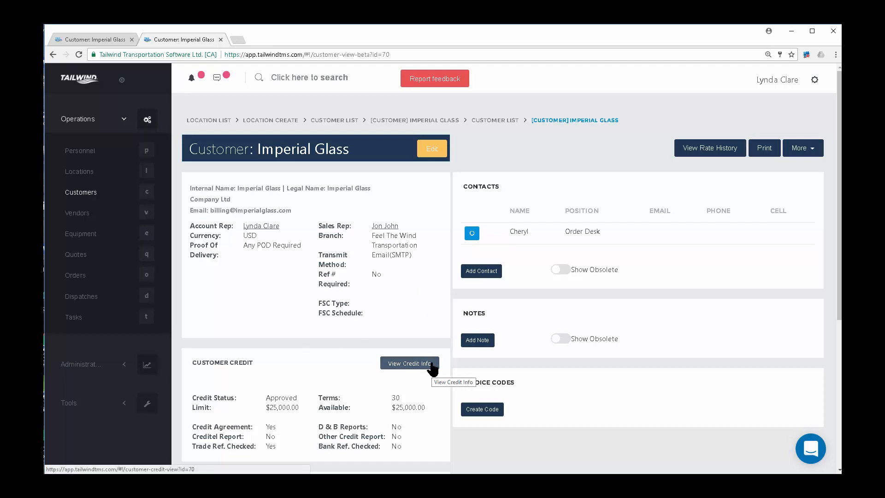
# Look at the customer's print options without printing, then return to the Customer list.
pyautogui.click(767, 150)
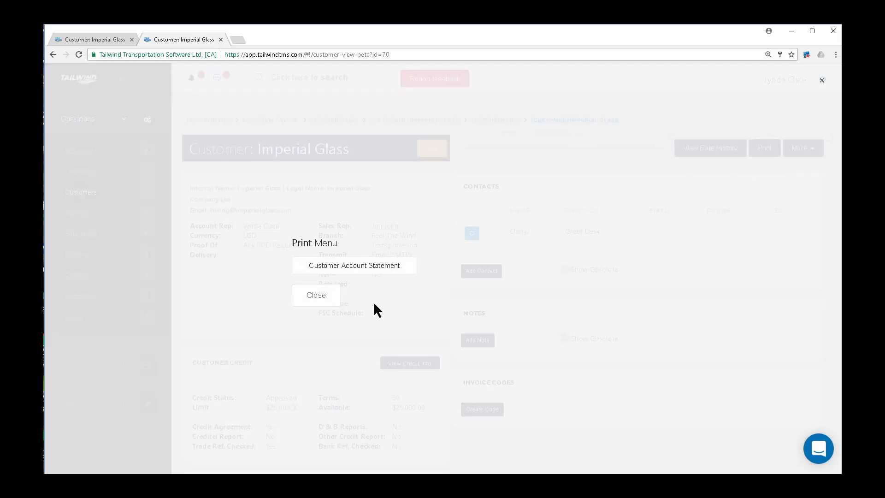
pyautogui.click(313, 301)
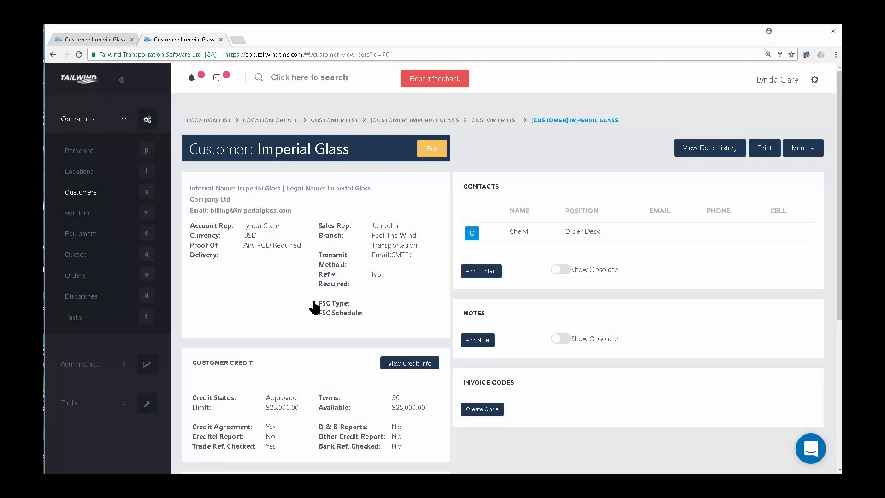
pyautogui.click(80, 194)
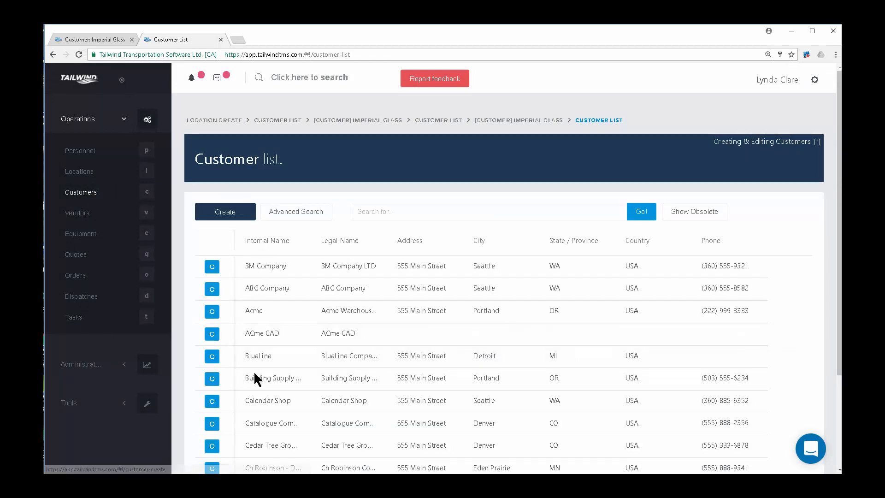
# Open Building Supply Company's customer rate history.
pyautogui.click(212, 381)
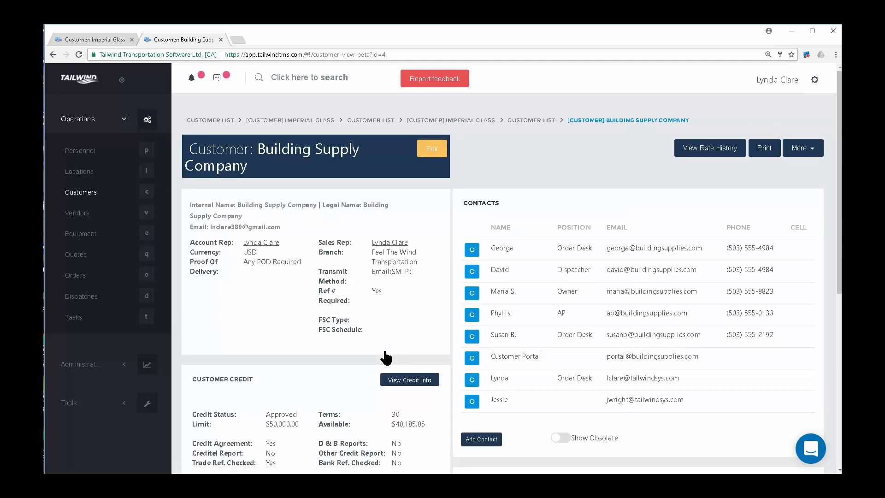
pyautogui.click(724, 151)
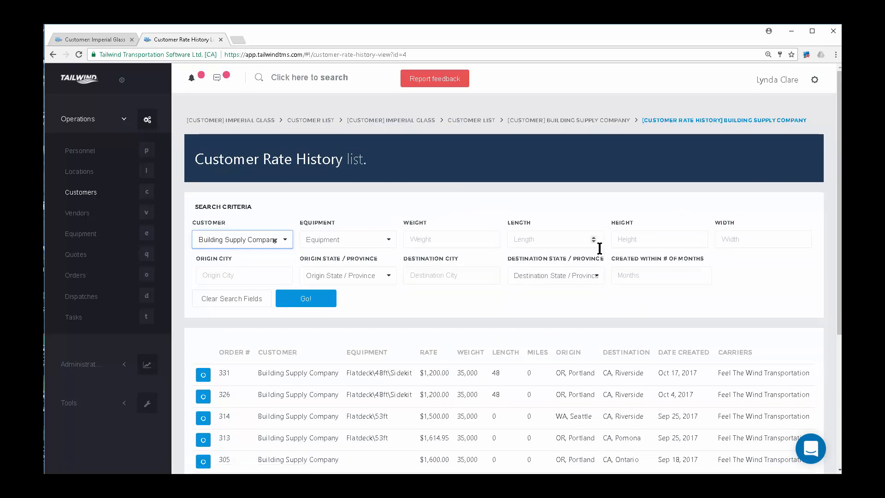
pyautogui.scroll(-3, 565, 378)
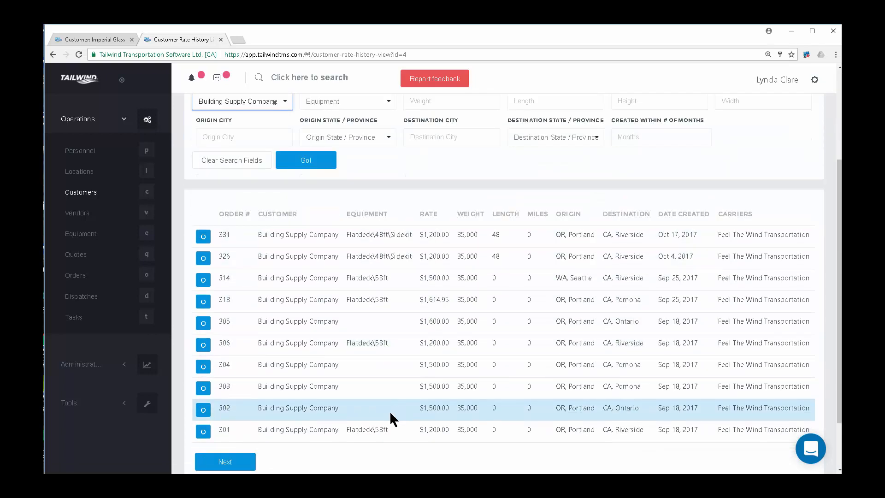
# Inspect order 331's rate, origin, destination and creation date, then go to the Vendor list.
pyautogui.moveTo(449, 235); pyautogui.dragTo(429, 239)
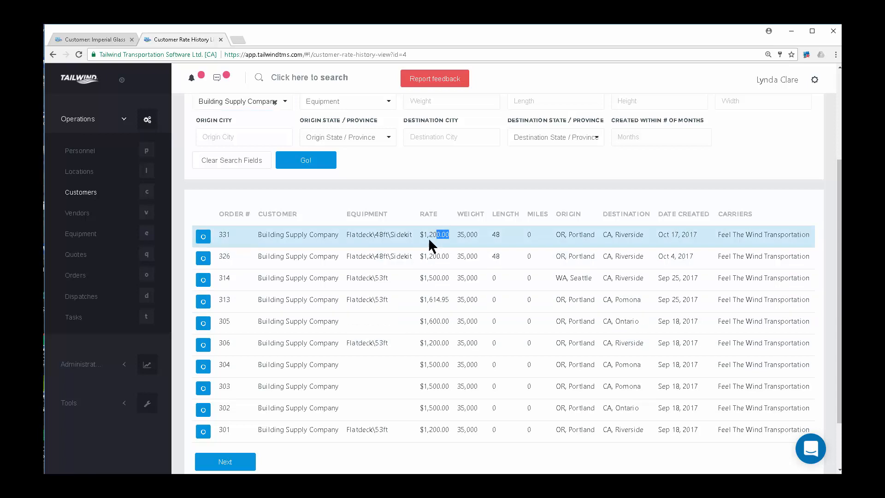
pyautogui.moveTo(595, 235); pyautogui.dragTo(556, 237)
pyautogui.moveTo(644, 236); pyautogui.dragTo(602, 237)
pyautogui.click(698, 235)
pyautogui.moveTo(698, 235); pyautogui.dragTo(654, 237)
pyautogui.click(78, 214)
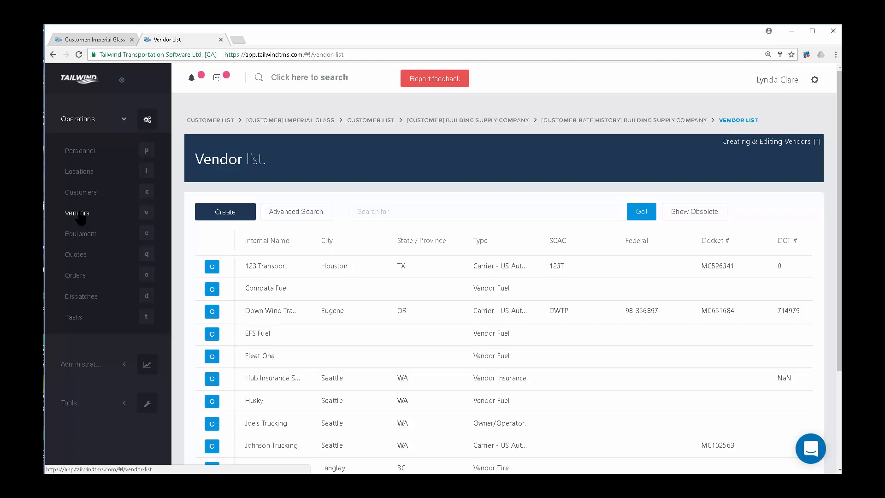
pyautogui.click(212, 378)
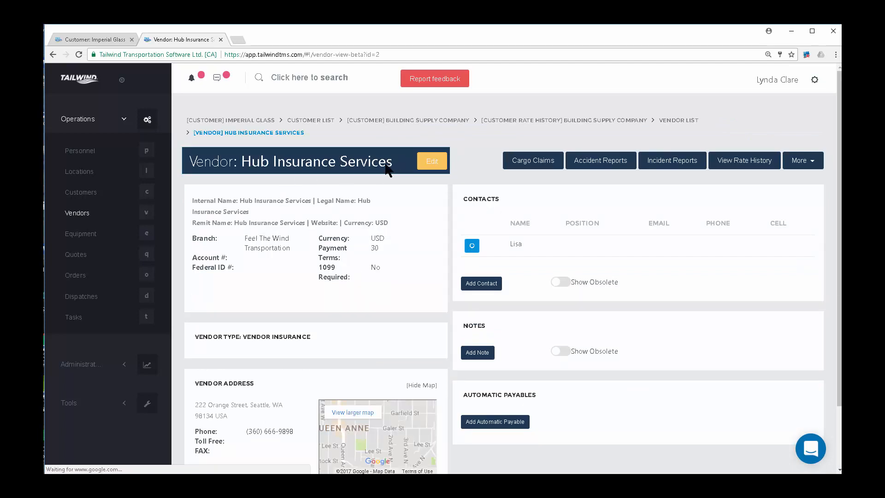
pyautogui.moveTo(386, 166); pyautogui.dragTo(239, 164)
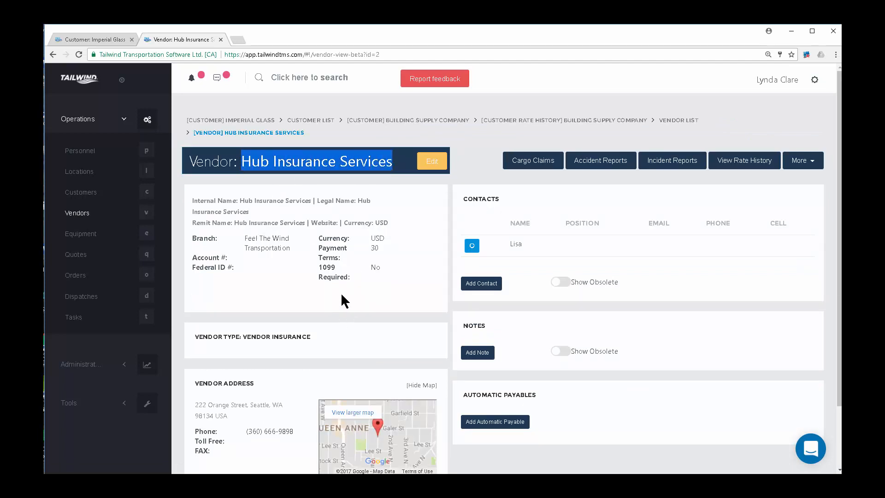
pyautogui.scroll(-1, 361, 307)
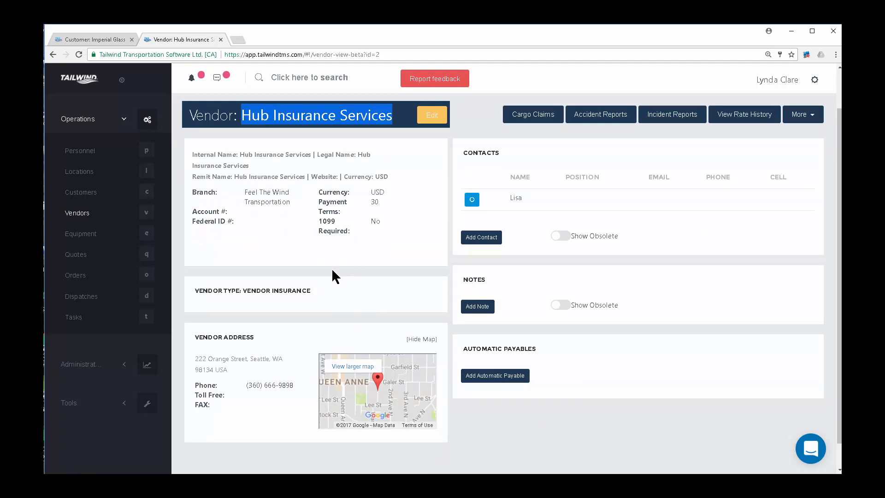
pyautogui.click(435, 113)
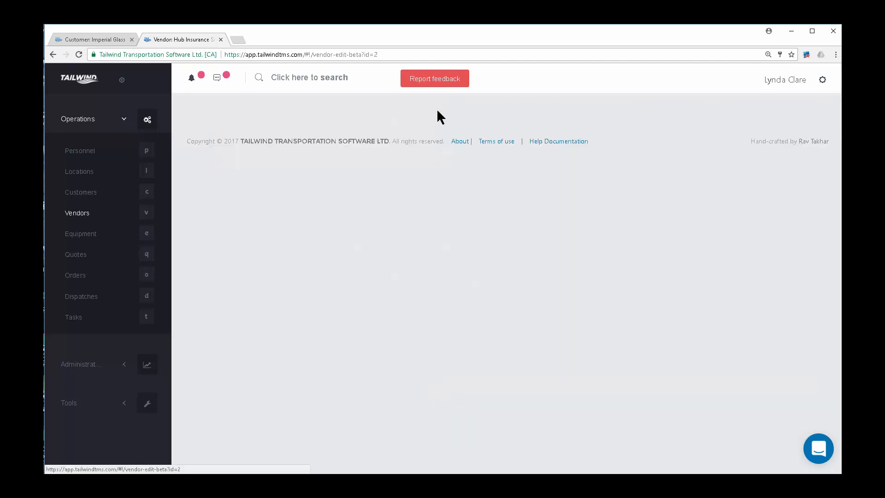
pyautogui.scroll(-2, 368, 348)
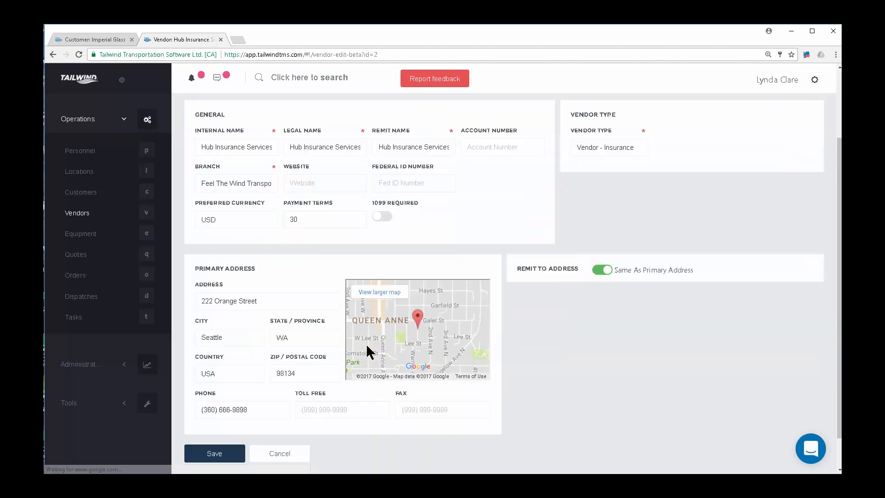
pyautogui.scroll(-1, 296, 364)
pyautogui.scroll(1, 325, 252)
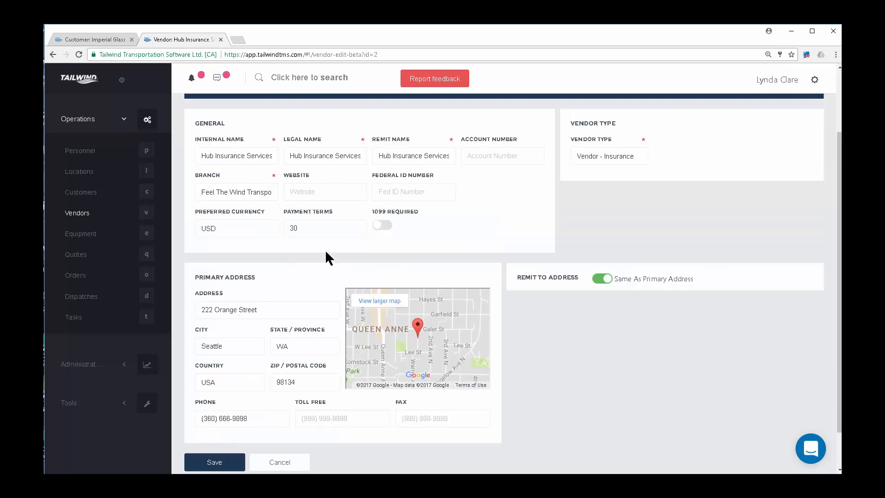
pyautogui.click(642, 158)
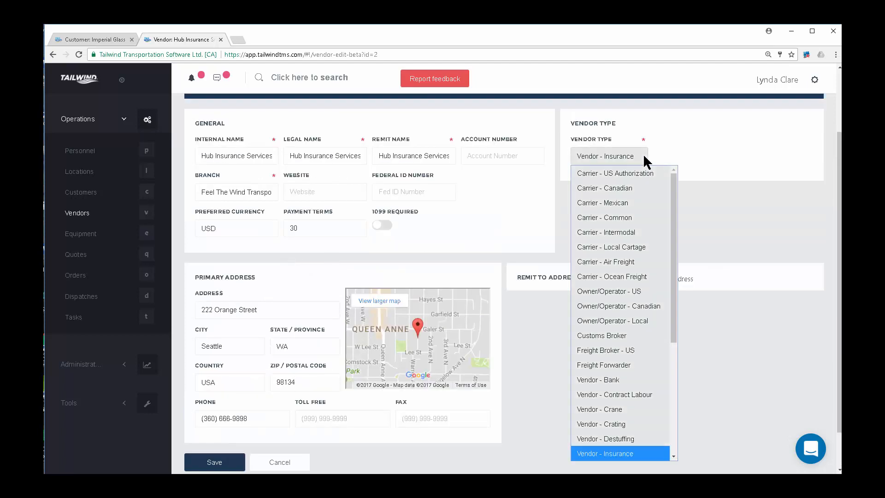
pyautogui.moveTo(673, 203); pyautogui.dragTo(685, 292)
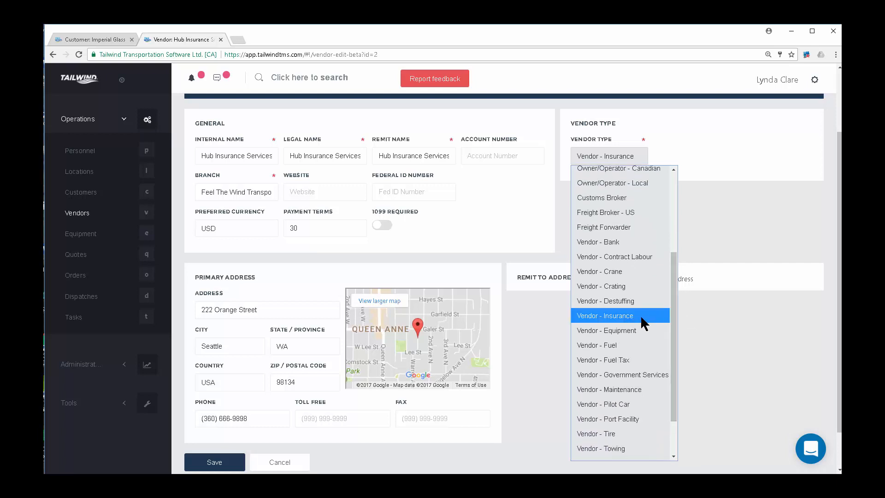
pyautogui.click(640, 316)
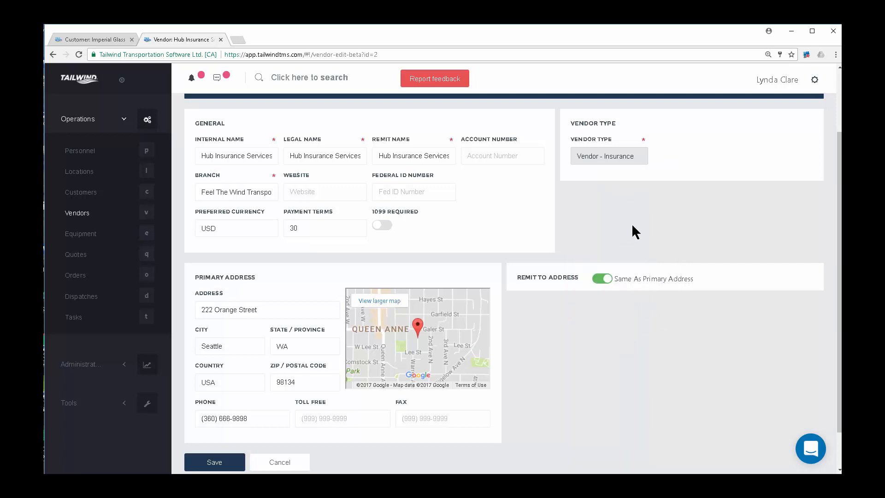
pyautogui.click(84, 215)
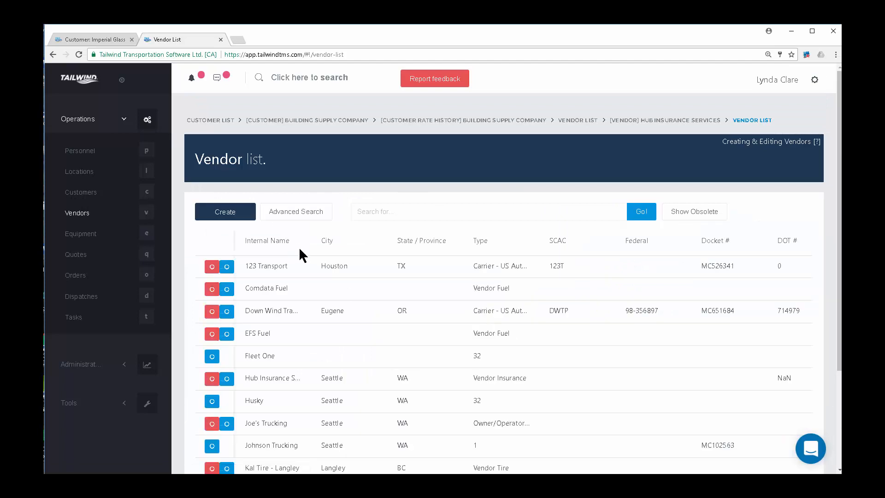
pyautogui.scroll(-2, 331, 351)
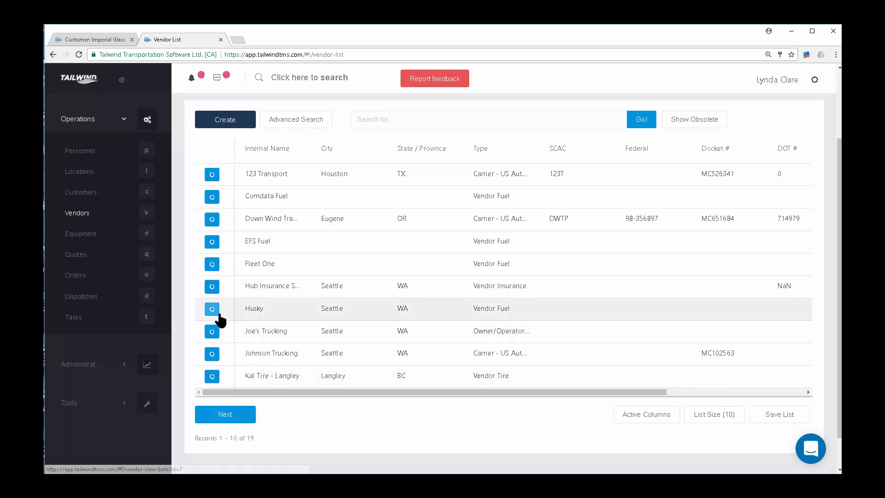
pyautogui.click(213, 174)
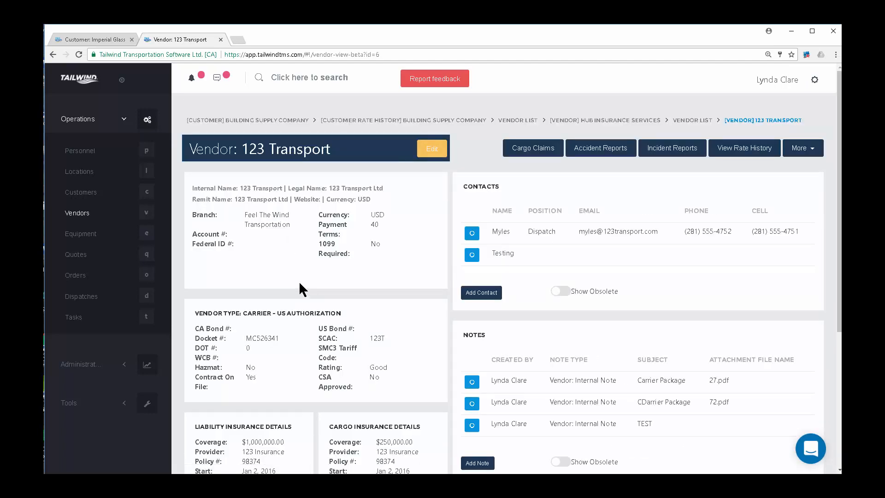
# Open 123 Transport for editing and check its vendor type and Good rating unchanged.
pyautogui.scroll(-1, 299, 281)
pyautogui.click(435, 104)
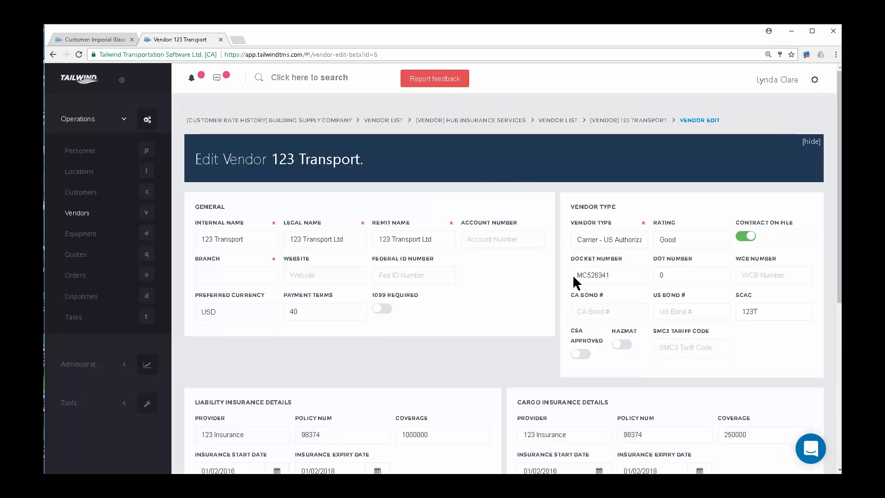
pyautogui.click(640, 237)
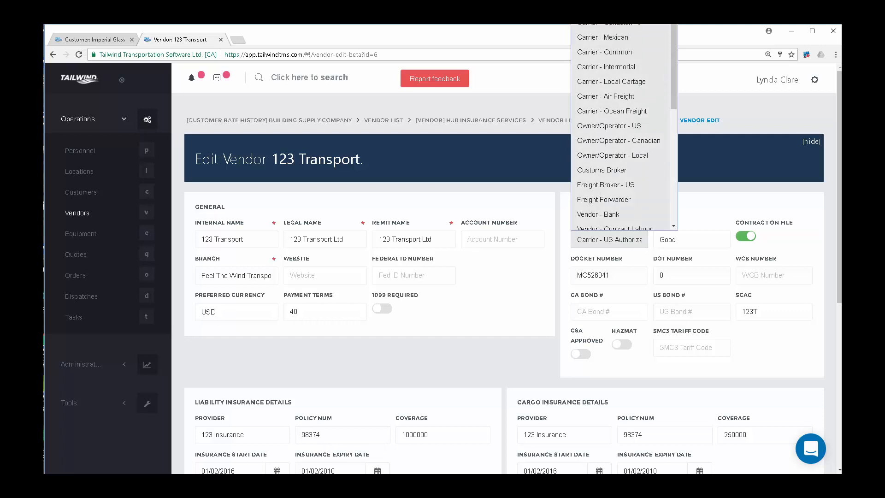
pyautogui.click(712, 199)
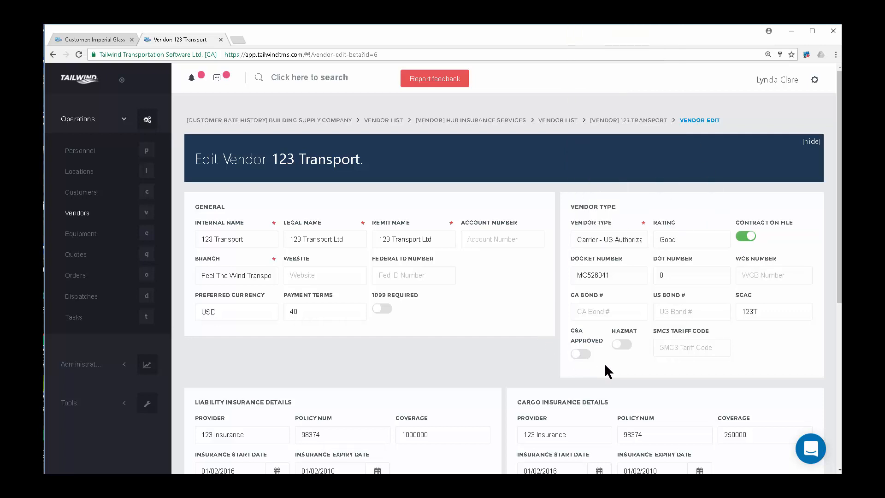
pyautogui.click(687, 242)
pyautogui.click(686, 241)
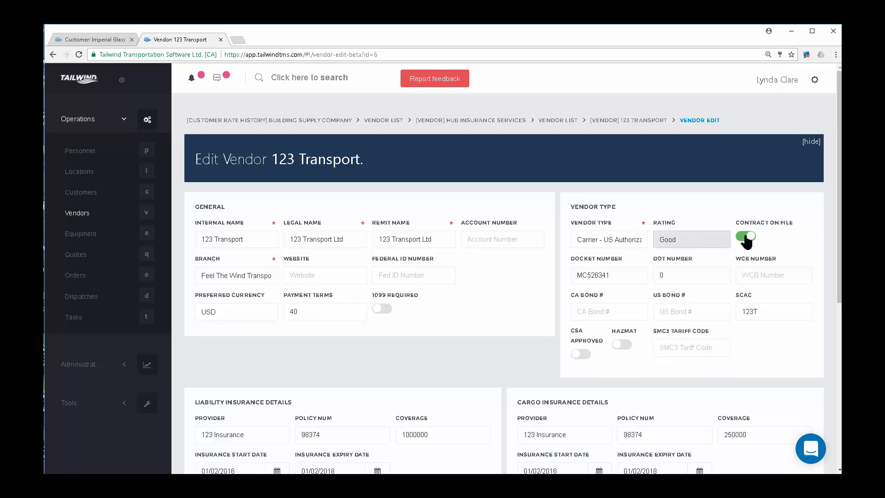
# Review its docket number MC526341, WCB Number and SCAC code 123T.
pyautogui.moveTo(620, 275); pyautogui.dragTo(559, 290)
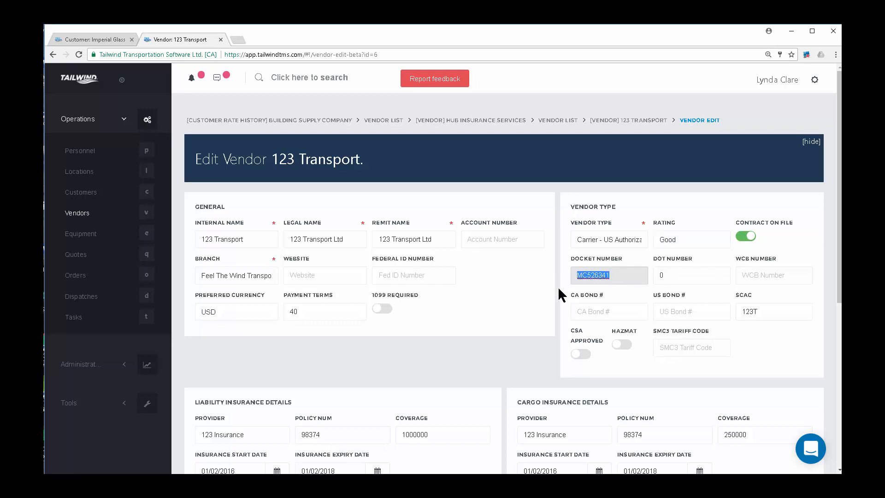
pyautogui.click(752, 275)
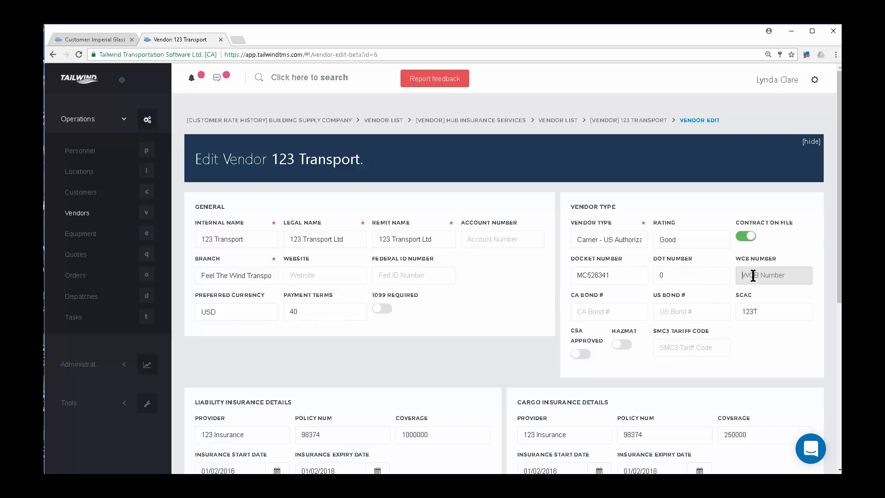
pyautogui.click(780, 312)
pyautogui.moveTo(780, 311); pyautogui.dragTo(702, 318)
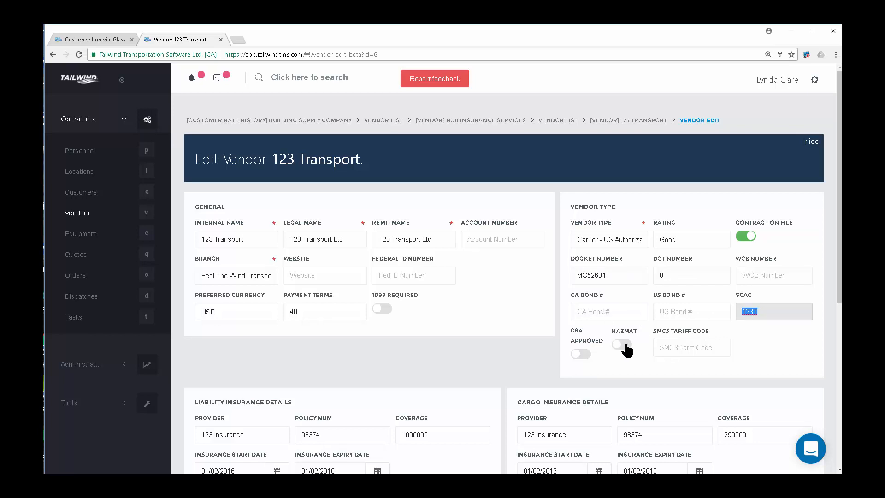
pyautogui.scroll(-2, 492, 355)
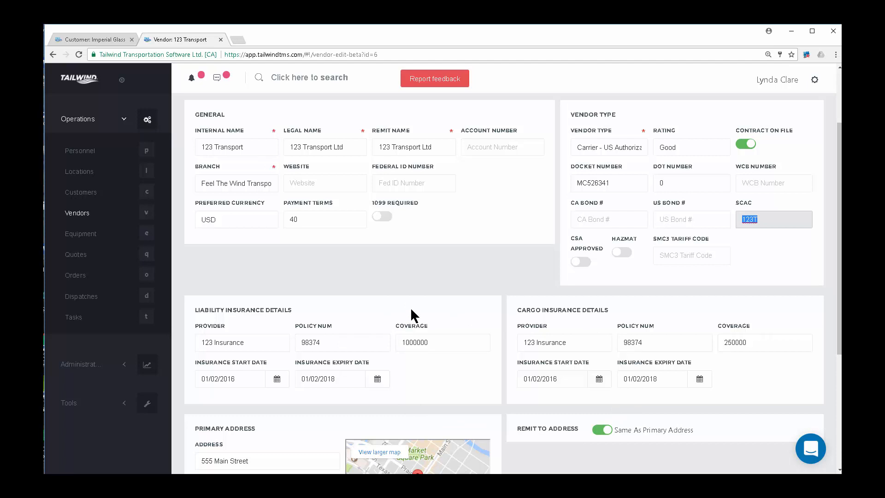
# Return to the vendor list without saving and open Joe's Trucking, an Owner/Operator - US vendor.
pyautogui.click(84, 213)
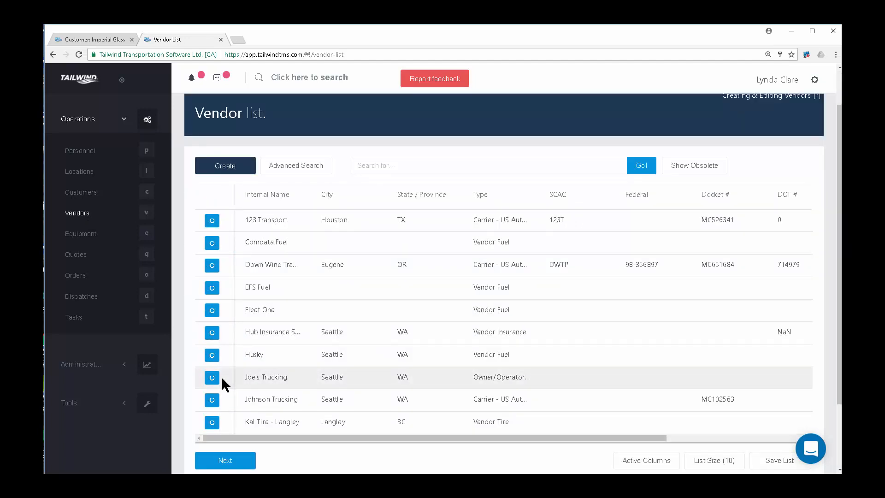
pyautogui.tripleClick(527, 378)
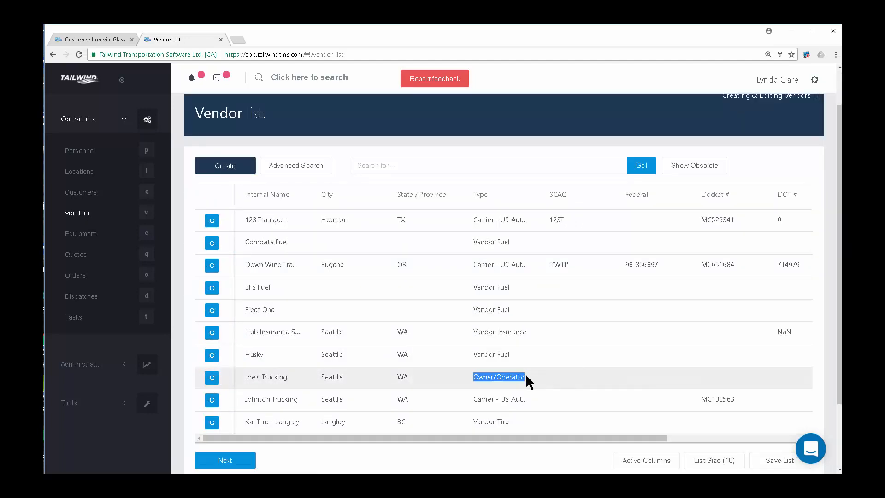
pyautogui.click(212, 379)
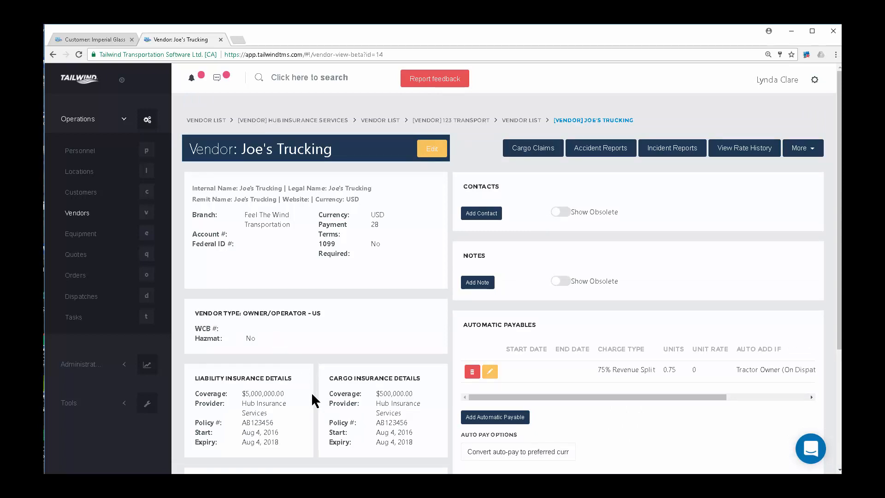
# Edit Joe's Trucking and re-apply liability insurance from the branch, dated 08/12/2016 to 08/12/2018.
pyautogui.click(436, 150)
pyautogui.scroll(-2, 469, 303)
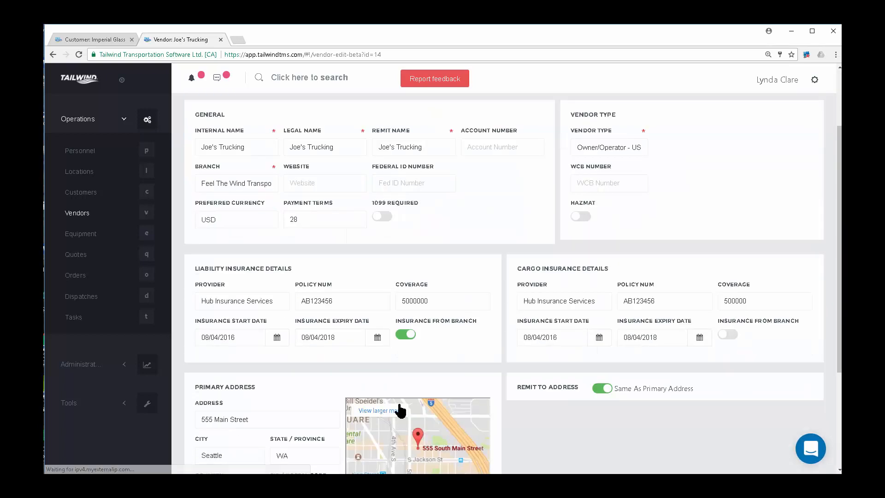
pyautogui.click(404, 340)
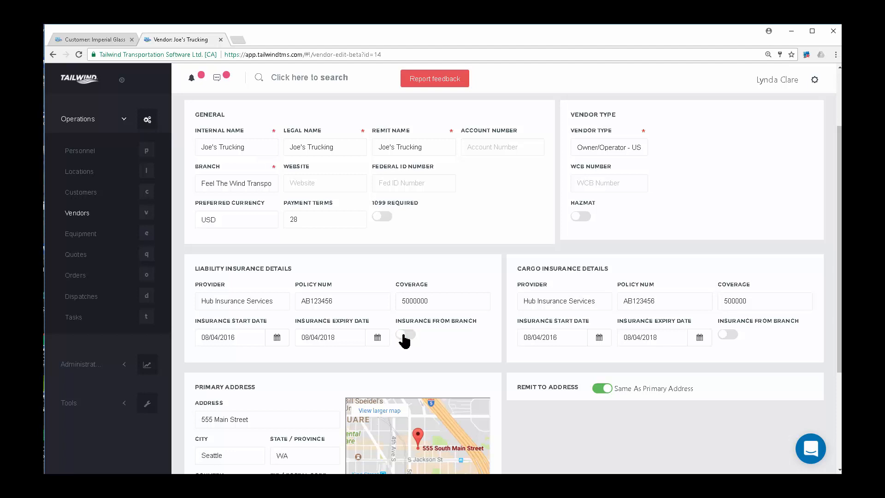
pyautogui.click(408, 338)
# Reopen Joe's Trucking, check its 75% Revenue Split automatic payable, and return to Vendors.
pyautogui.click(78, 213)
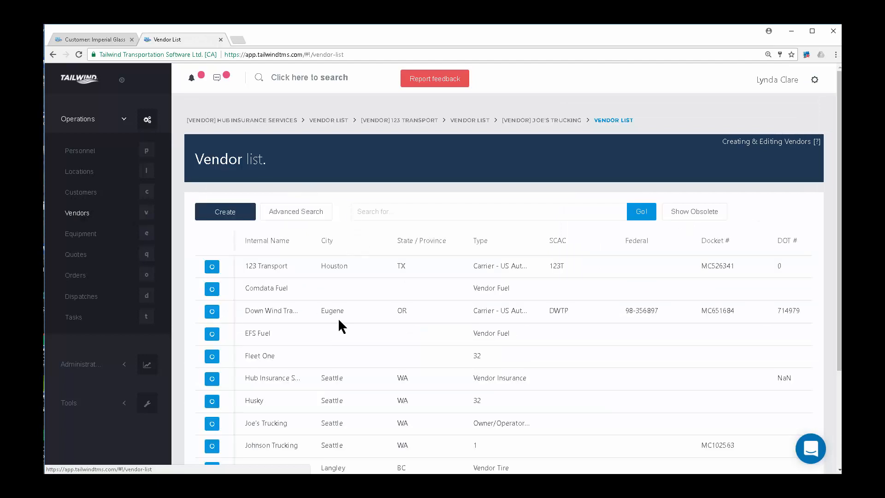
pyautogui.scroll(-1, 338, 317)
pyautogui.click(206, 376)
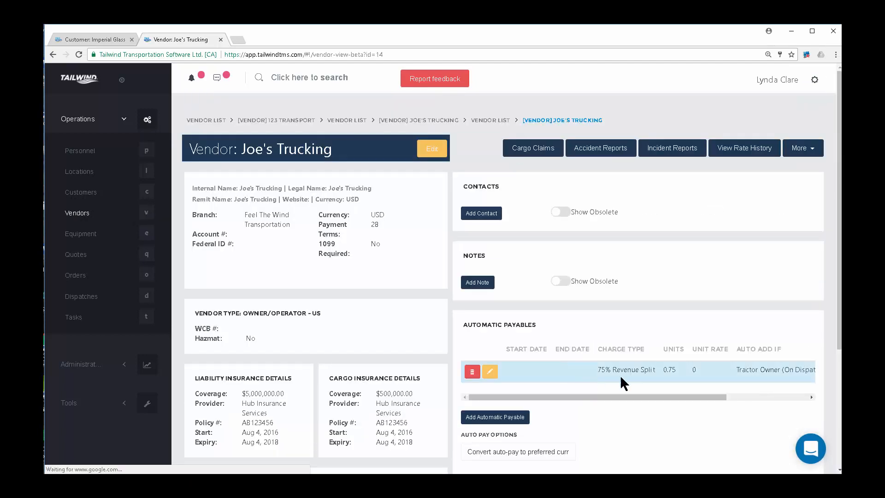
pyautogui.moveTo(656, 373); pyautogui.dragTo(592, 372)
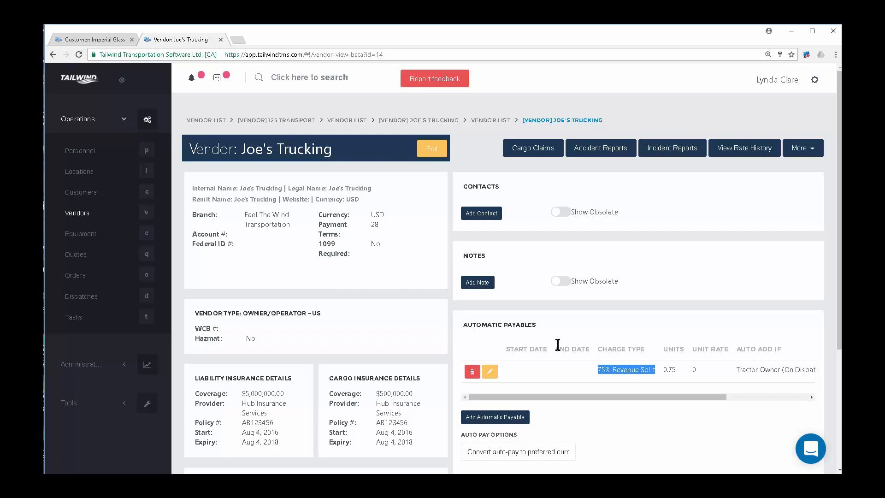
pyautogui.click(82, 219)
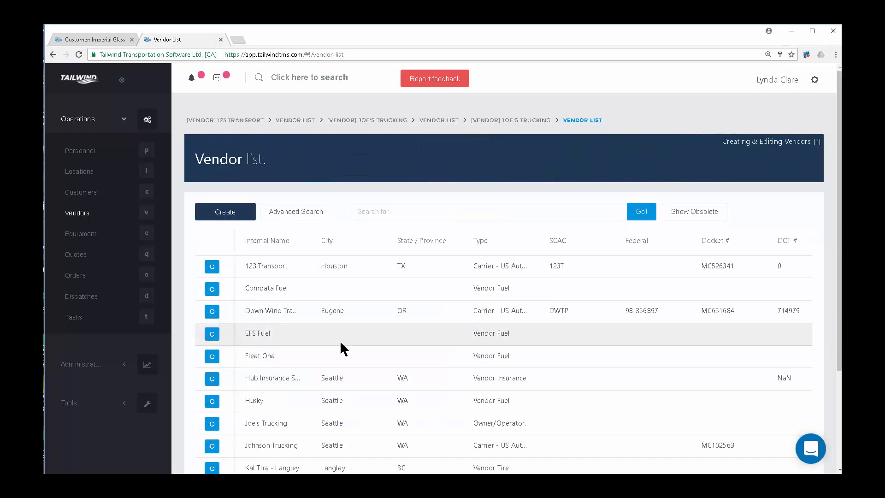
# Go to the Equipment list and open unit 1001, a Tractor - Long-Haul unit.
pyautogui.click(81, 235)
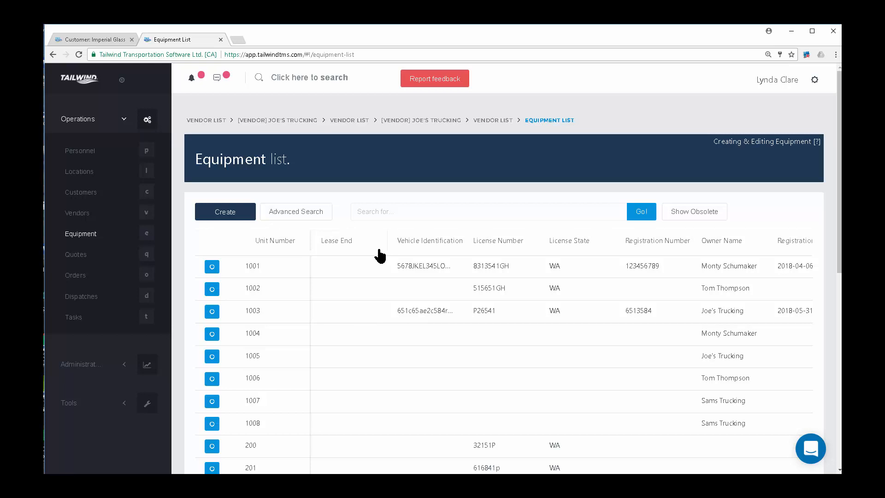
pyautogui.click(213, 268)
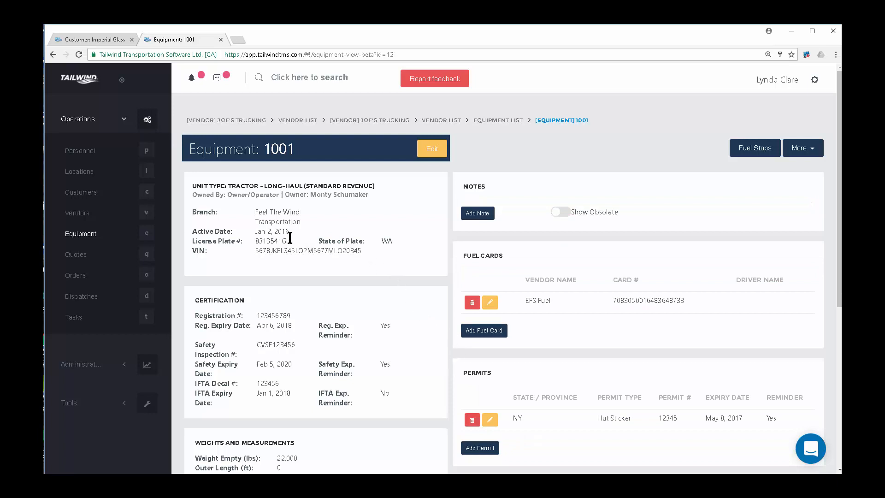
# Inspect unit 1001's plate, Jan 2, 2016 active date, VIN, registration and safety inspection numbers.
pyautogui.doubleClick(276, 241)
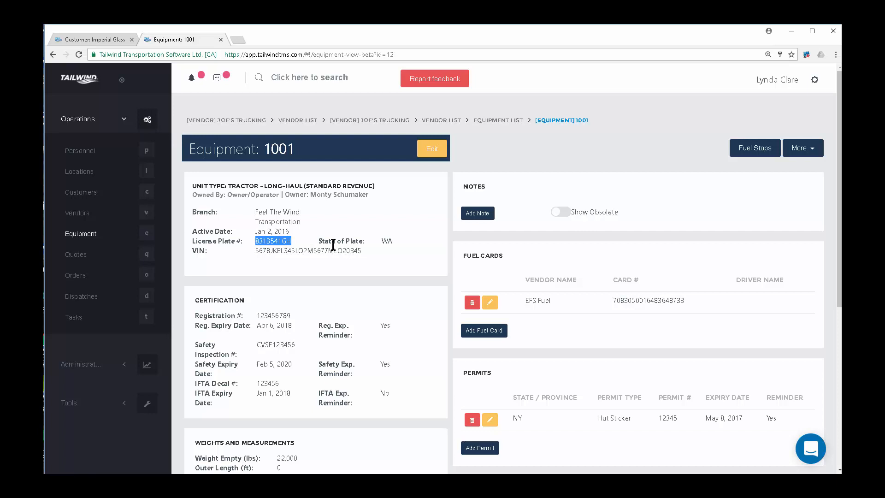
pyautogui.moveTo(291, 231); pyautogui.dragTo(246, 229)
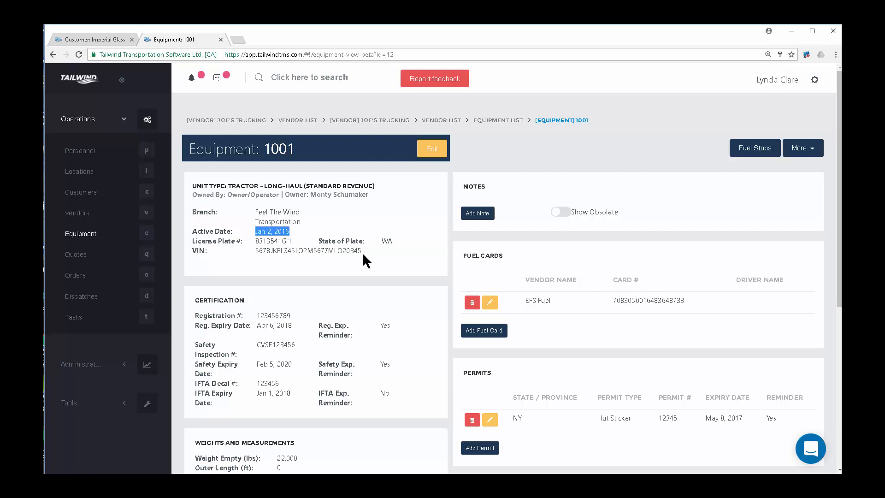
pyautogui.moveTo(362, 251); pyautogui.dragTo(252, 253)
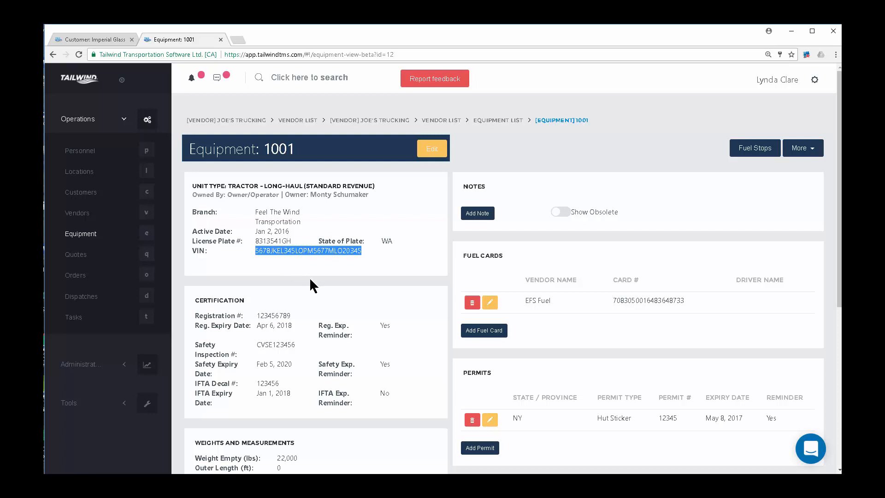
pyautogui.moveTo(293, 315); pyautogui.dragTo(251, 315)
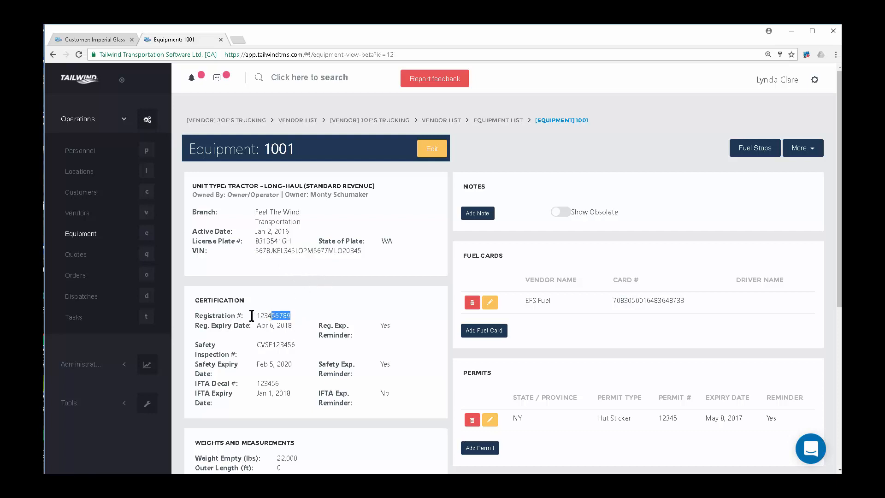
pyautogui.moveTo(292, 345); pyautogui.dragTo(257, 346)
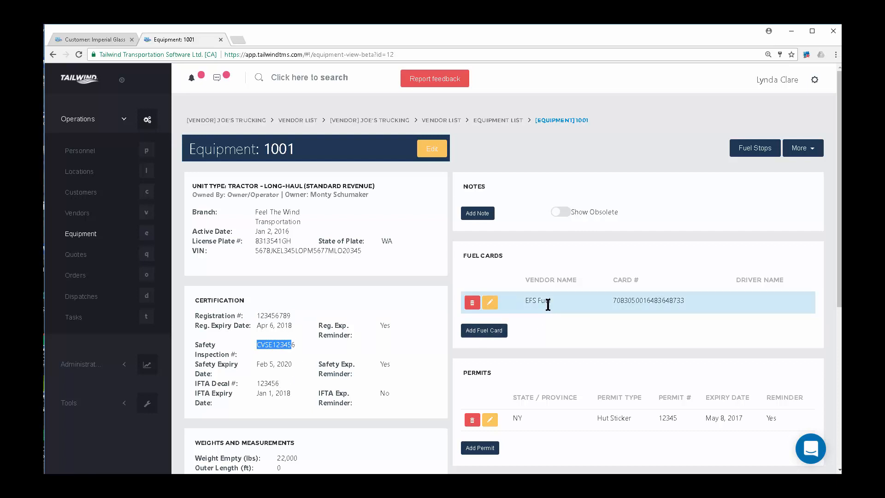
# Scroll through unit 1001's service history, then return to the Equipment list.
pyautogui.scroll(-2, 379, 315)
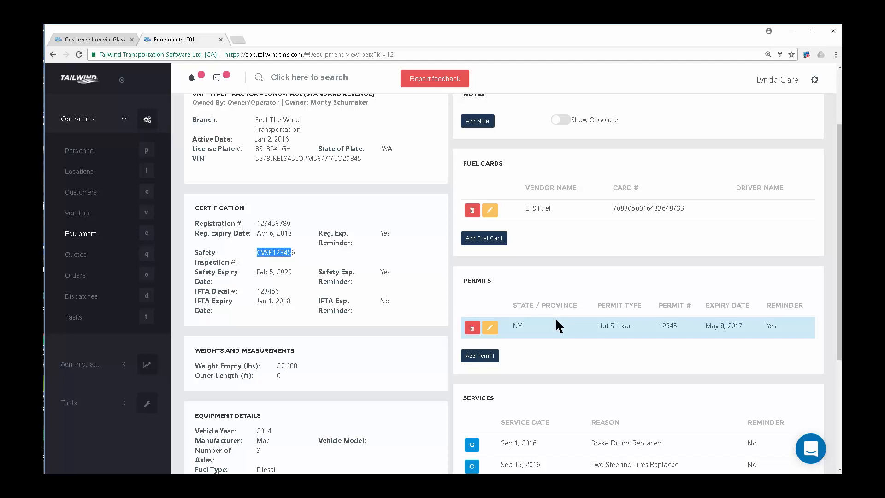
pyautogui.scroll(-2, 353, 345)
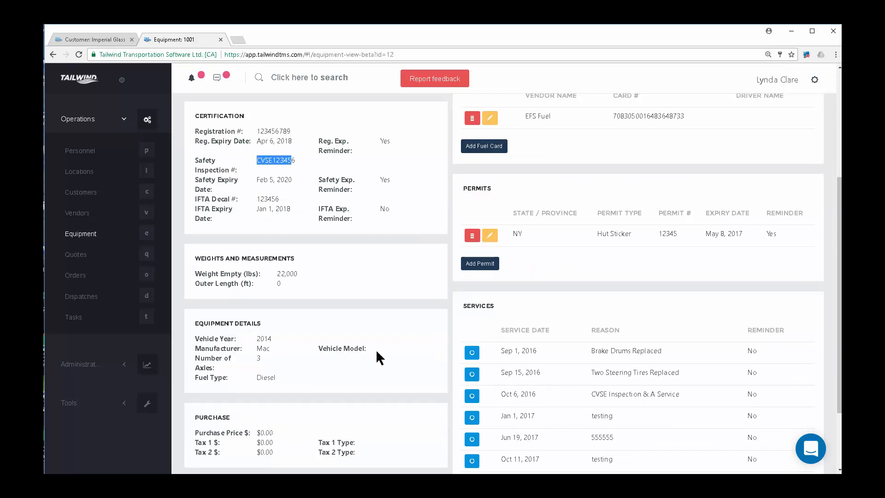
pyautogui.scroll(-1, 385, 418)
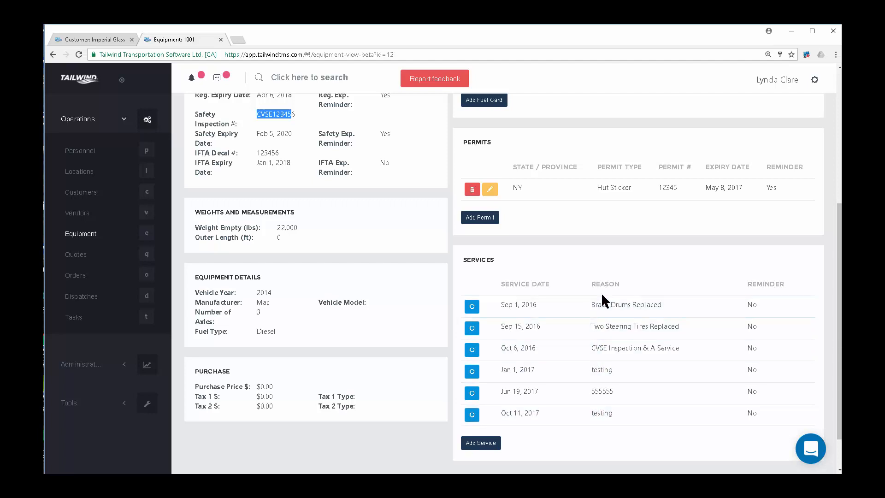
pyautogui.click(86, 235)
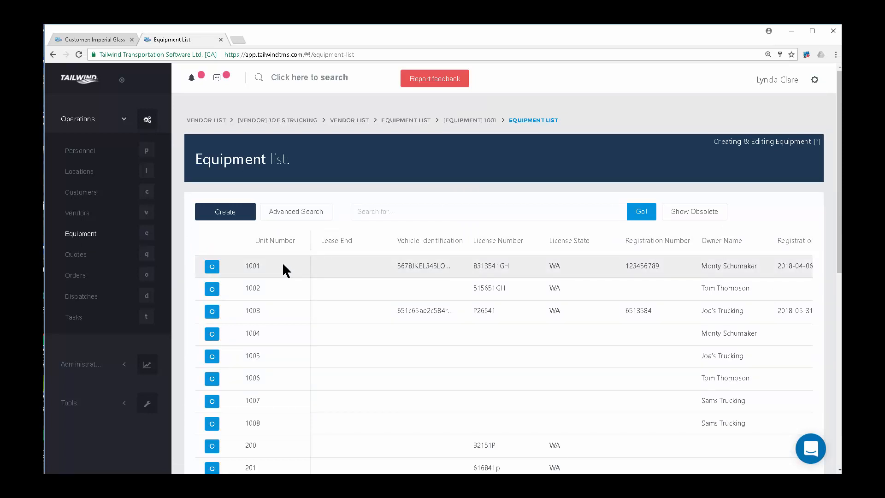
# Edit unit 1001, leaving Owned By as Owner/Operator, then switch to the Session 1 PowerPoint slide.
pyautogui.click(212, 267)
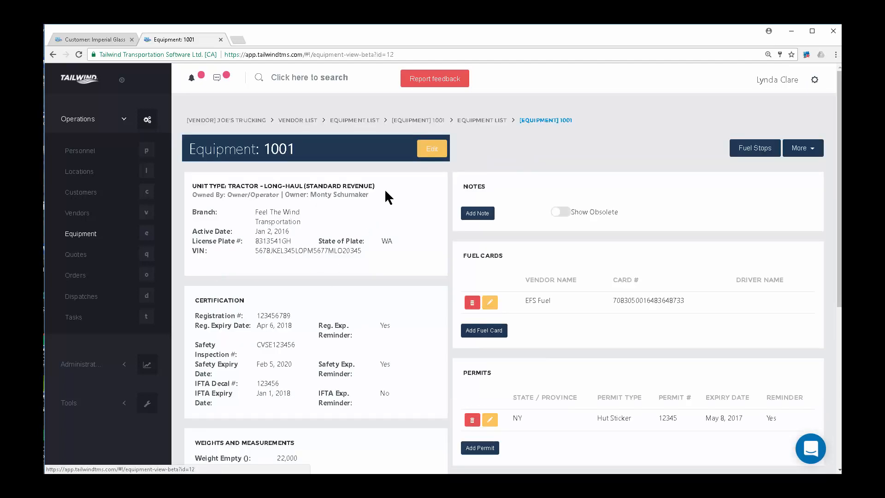
pyautogui.click(432, 149)
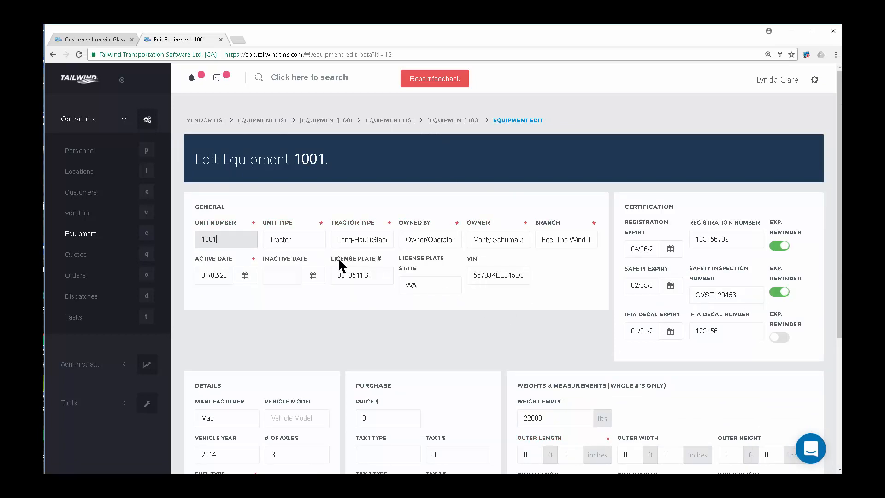
pyautogui.click(451, 232)
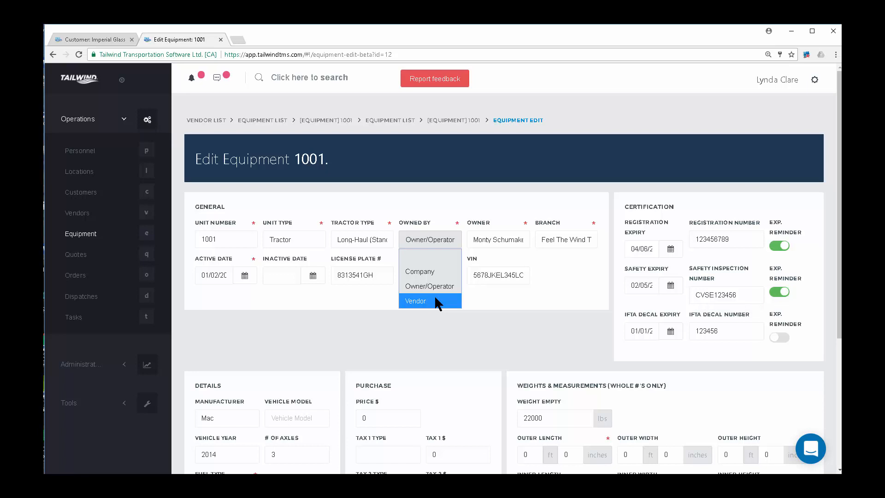
pyautogui.click(277, 329)
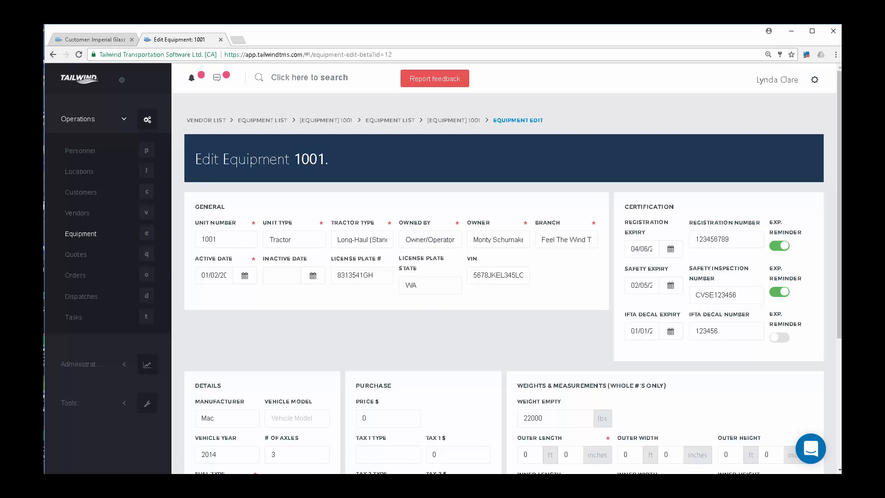
pyautogui.moveTo(293, 482)
pyautogui.click(294, 445)
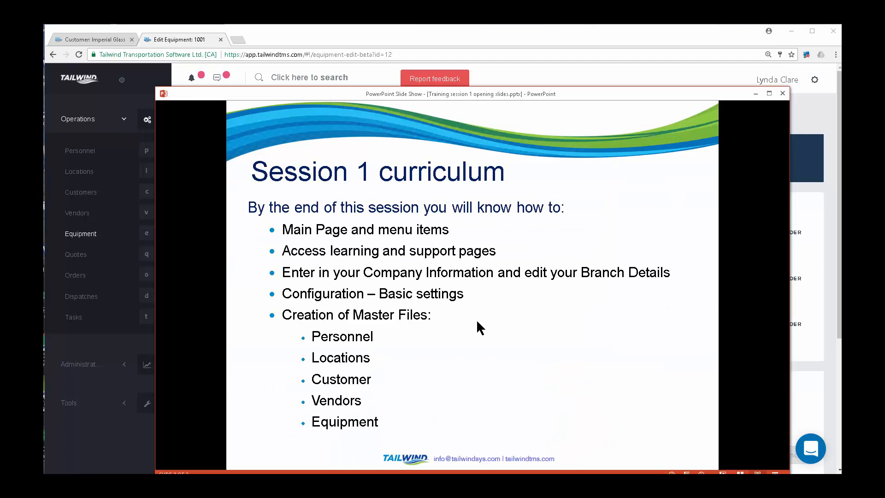